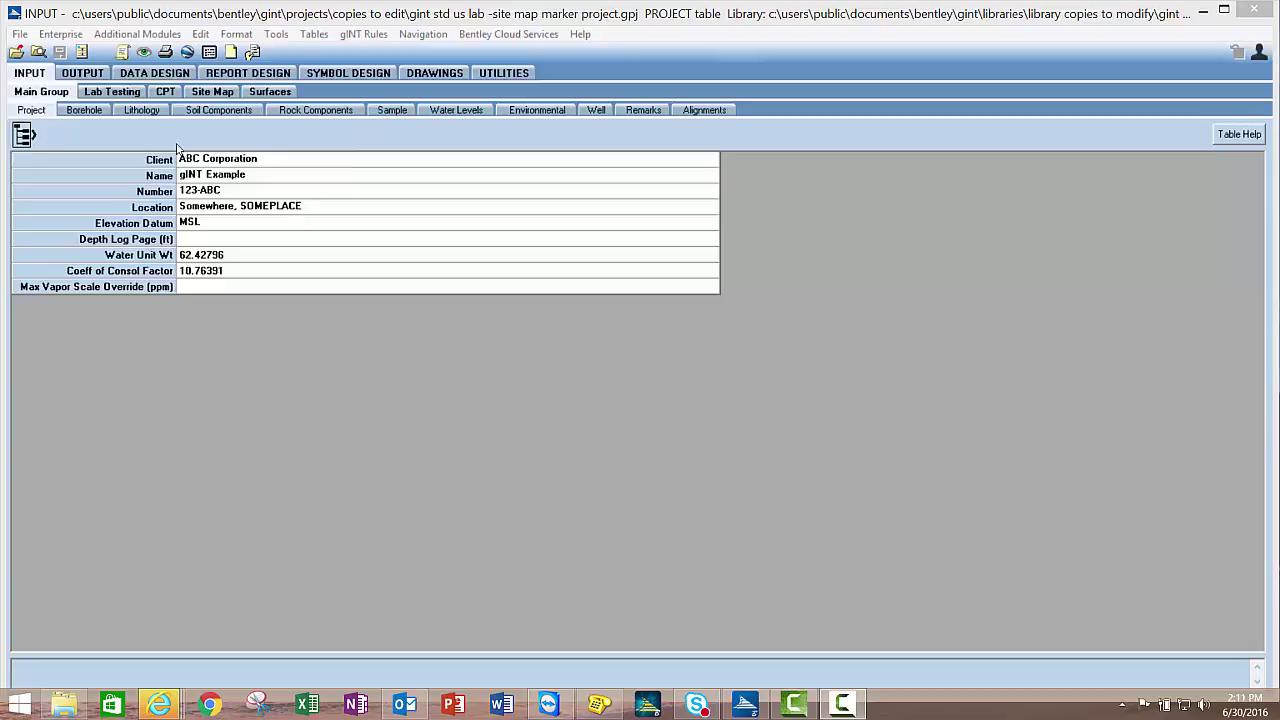
# Open the project's site map and zoom in on the borehole markers around TW-1
pyautogui.click(208, 92)
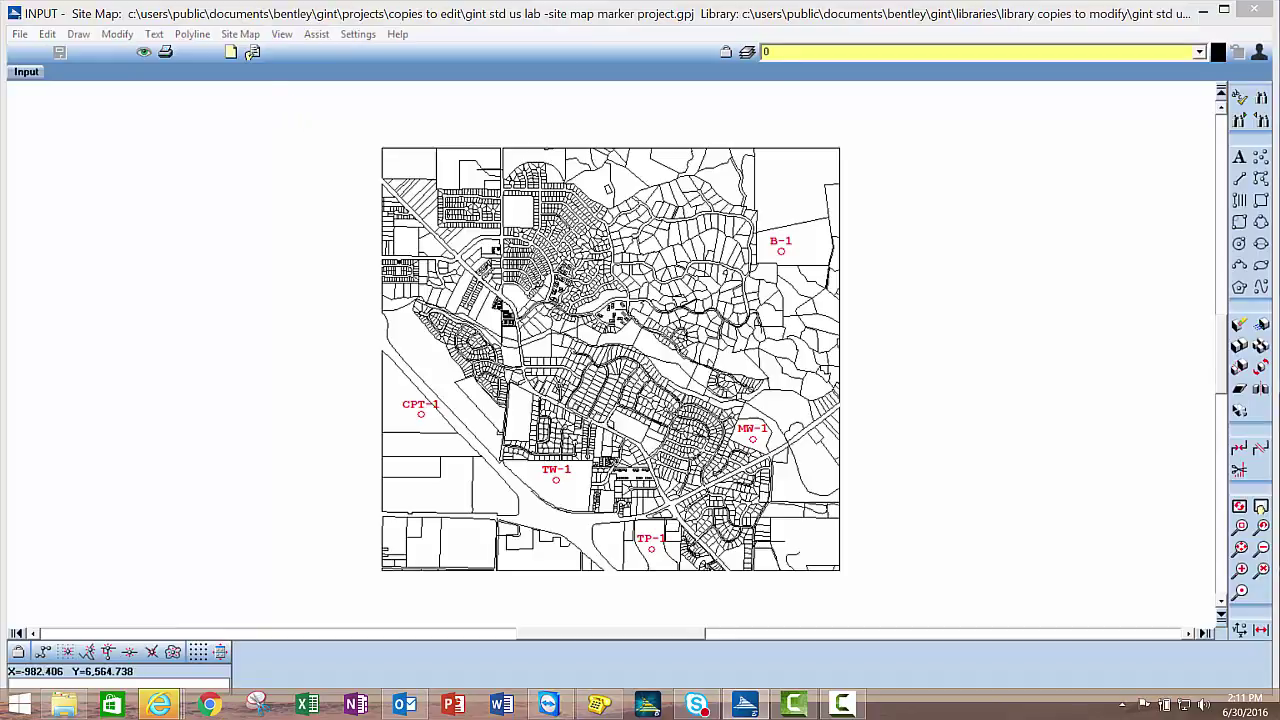
pyautogui.click(1241, 591)
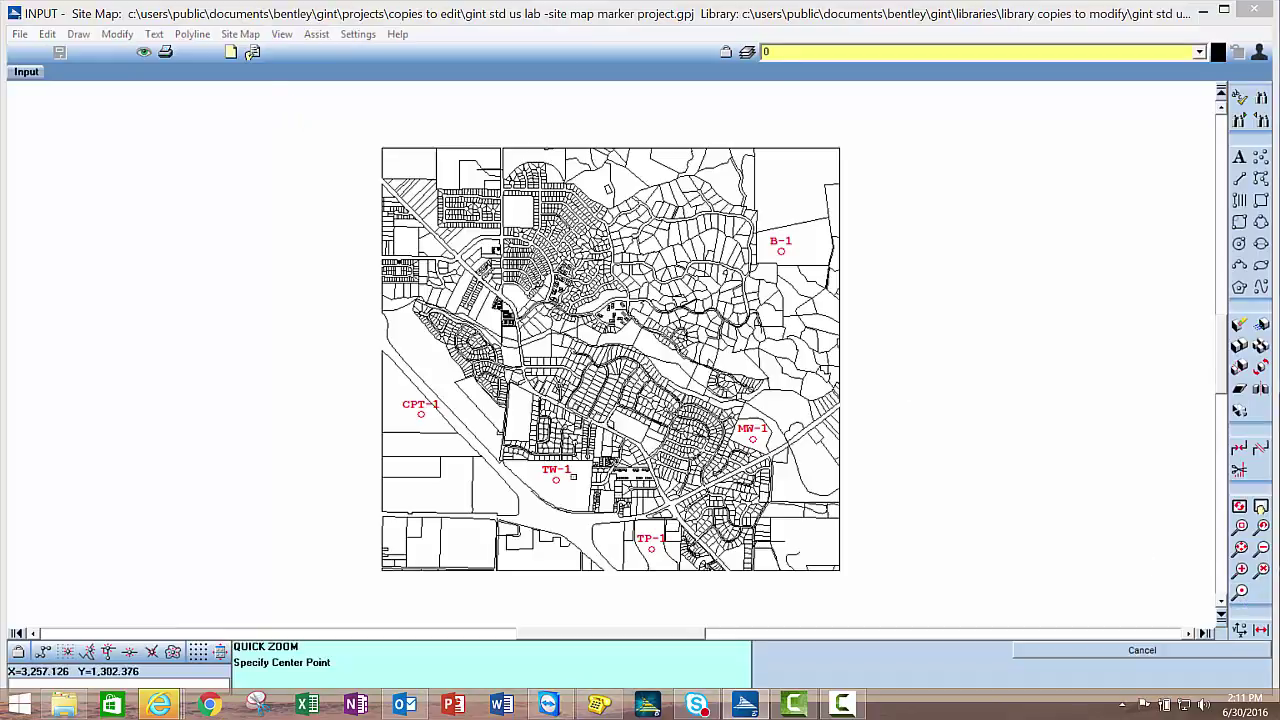
pyautogui.click(577, 476)
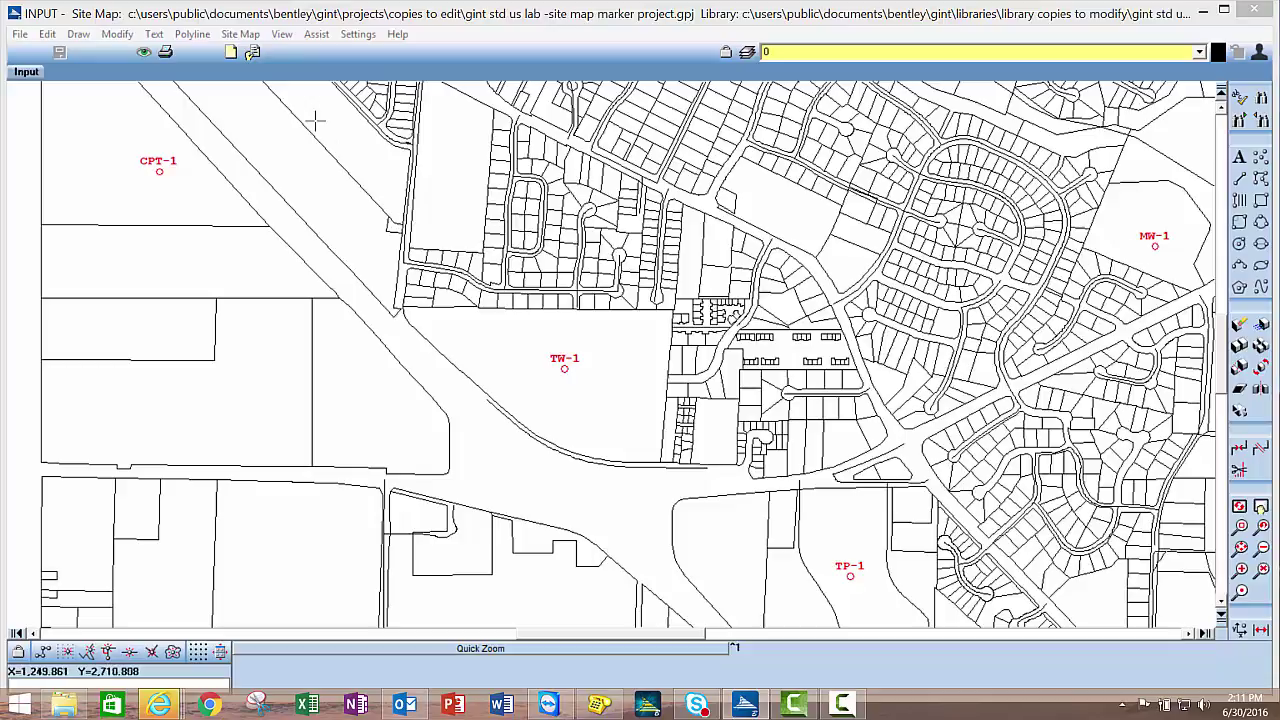
# Return to the project data and display the Borehole table of the main group
pyautogui.click(27, 74)
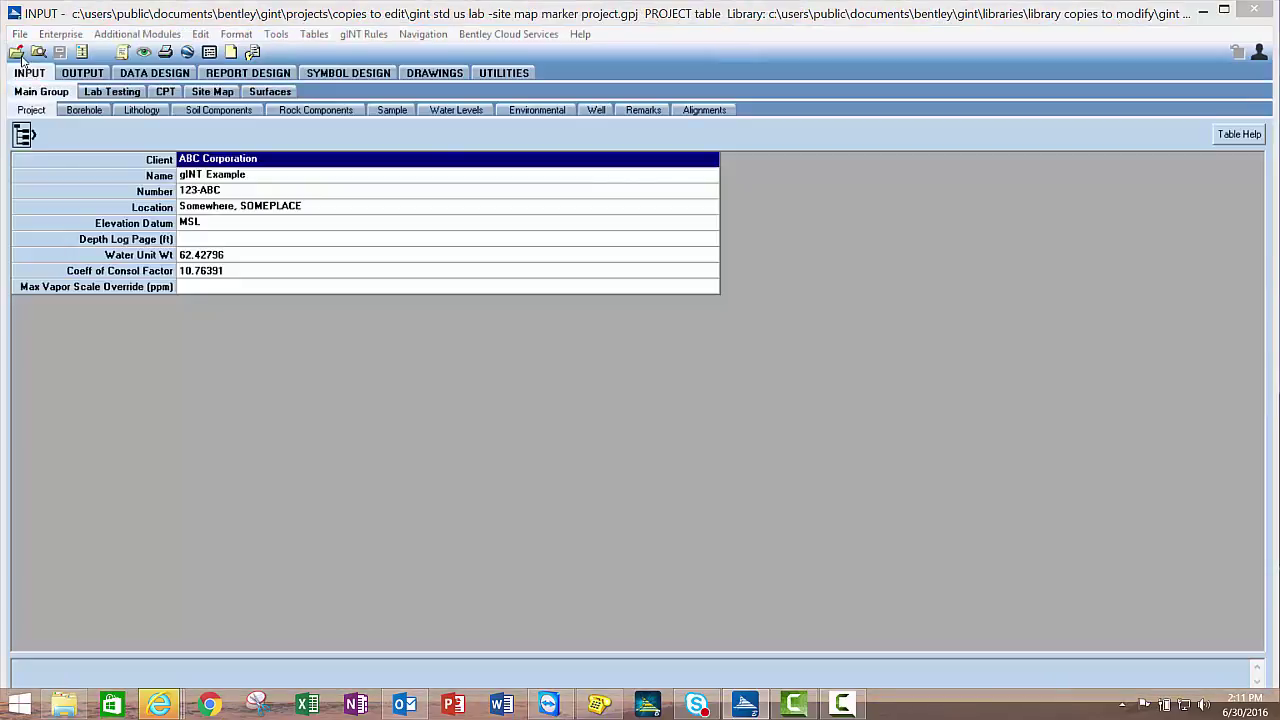
pyautogui.click(18, 55)
pyautogui.click(316, 214)
pyautogui.click(63, 91)
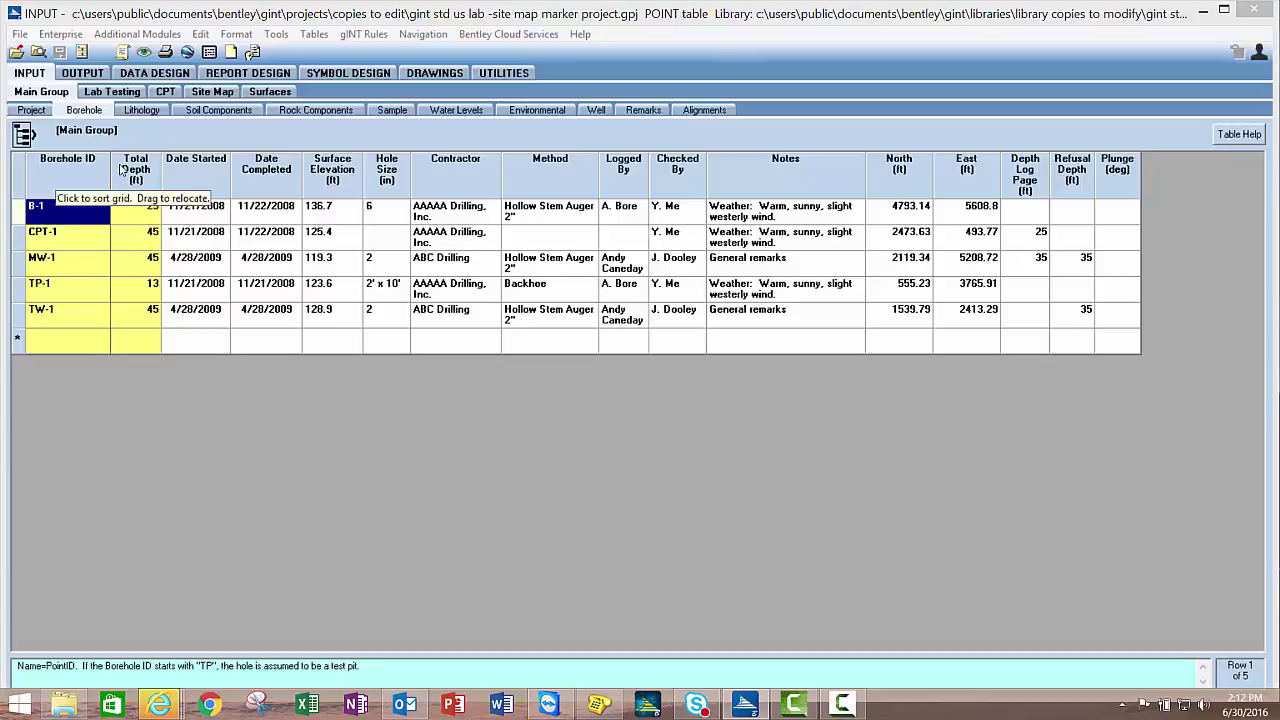
# Create a library table named Hole Type with Name as its key field
pyautogui.click(178, 76)
pyautogui.click(166, 92)
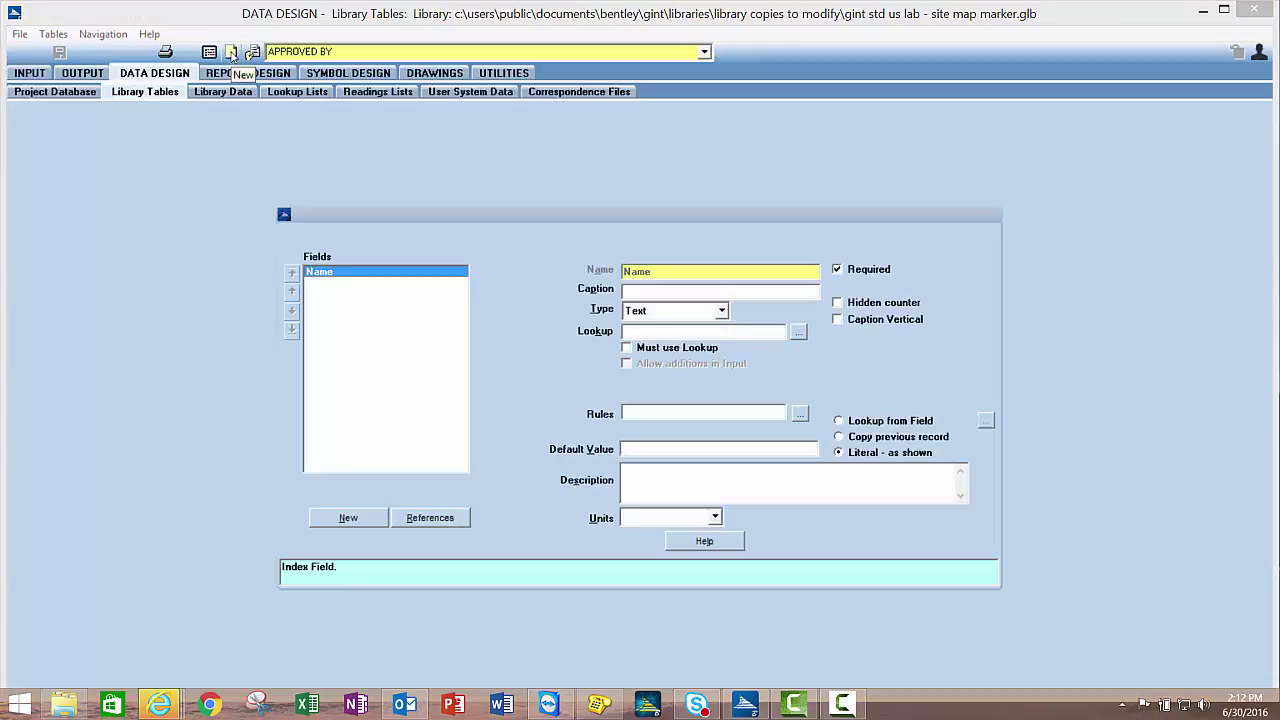
pyautogui.click(231, 53)
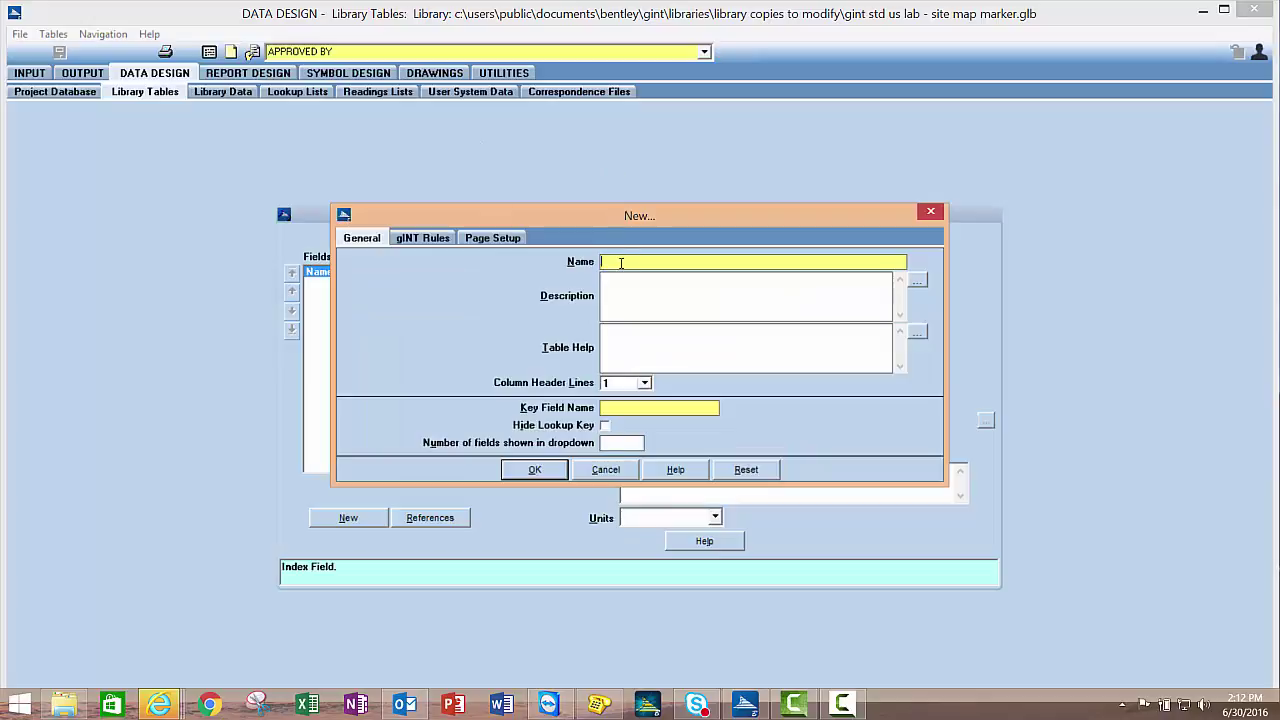
pyautogui.write('Hole Ty')
pyautogui.write('pe')
pyautogui.write('Name')
pyautogui.click(549, 473)
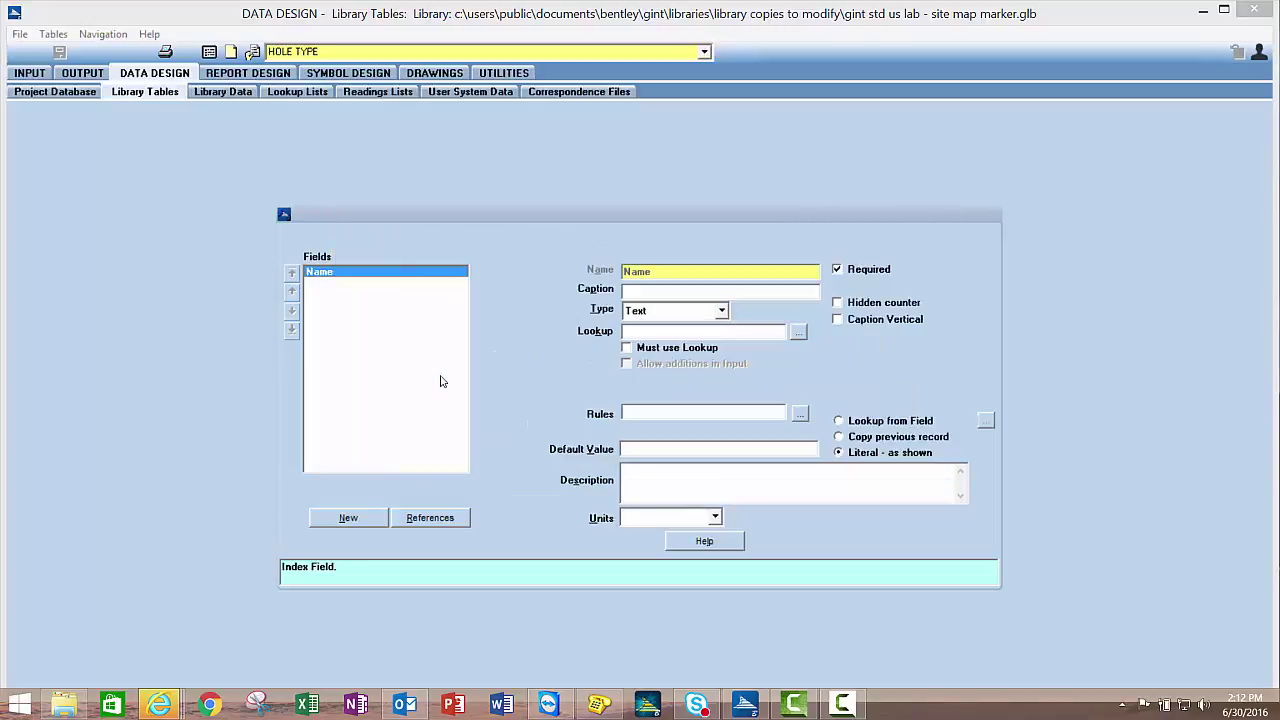
# Add Soil Boring and Test Well as entries in the Hole Type table's library data
pyautogui.click(224, 92)
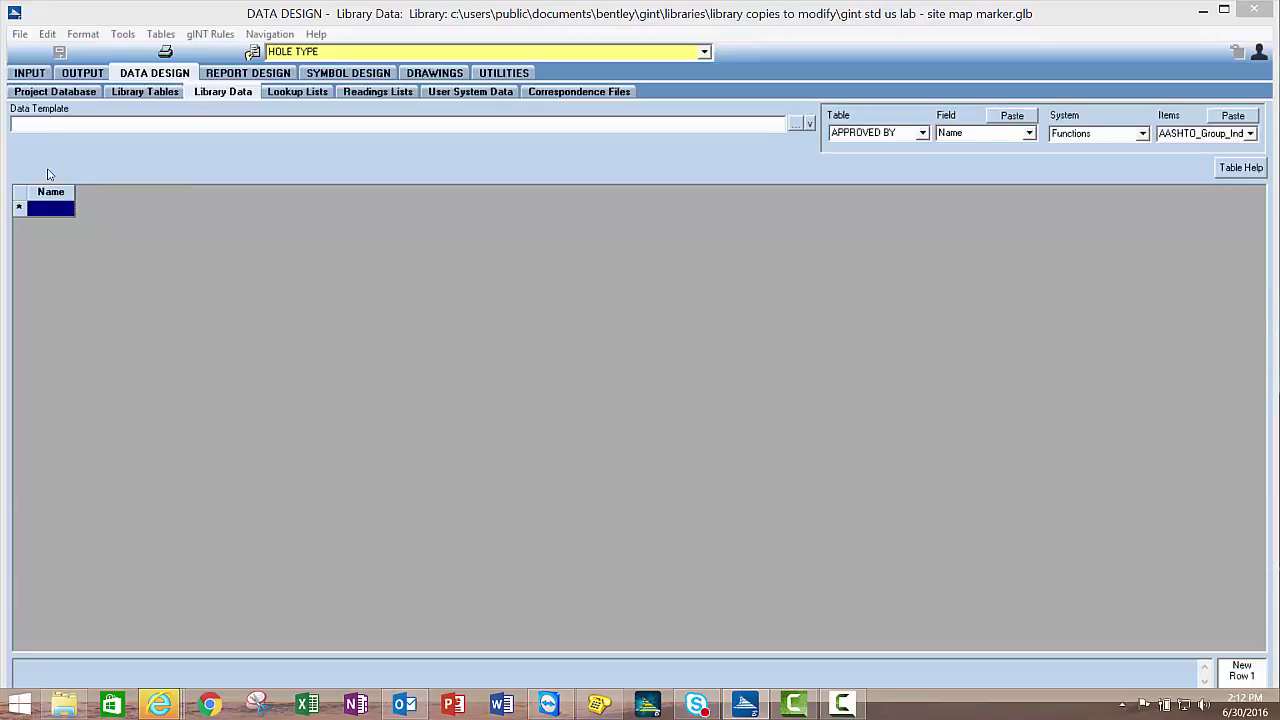
pyautogui.write('Soil Boring')
pyautogui.press('Return')
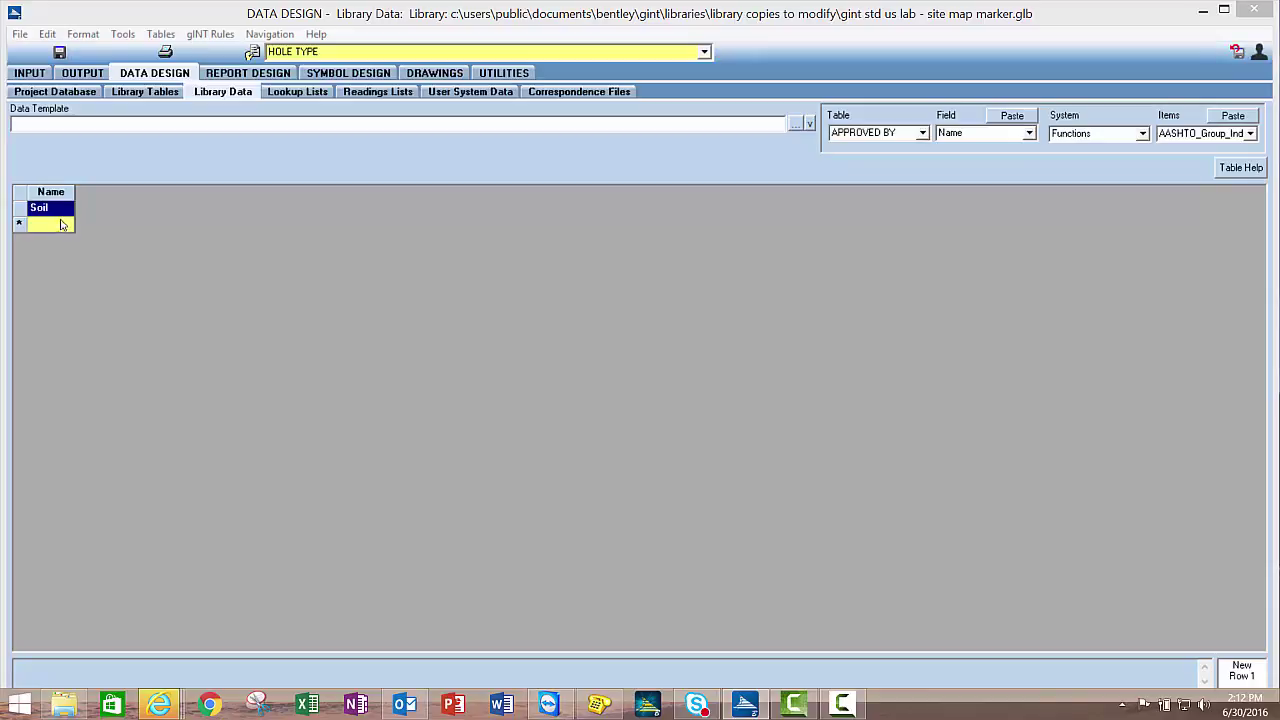
pyautogui.doubleClick(74, 196)
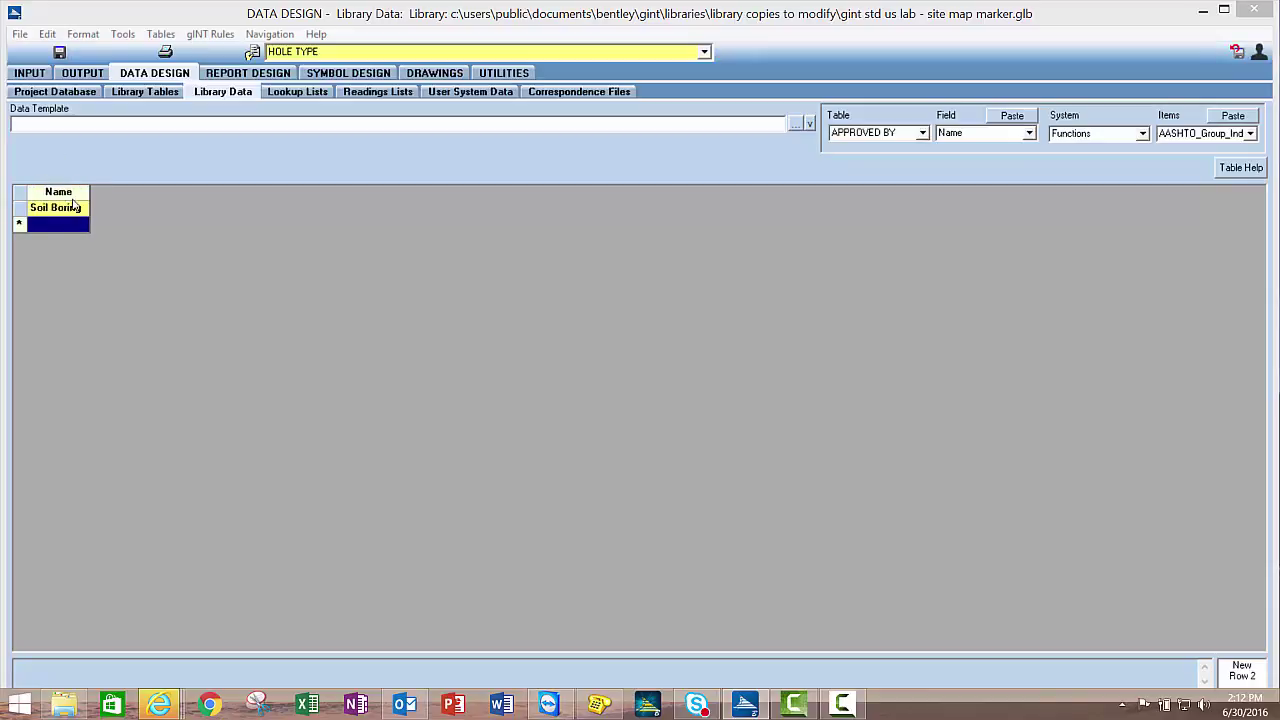
pyautogui.write('T')
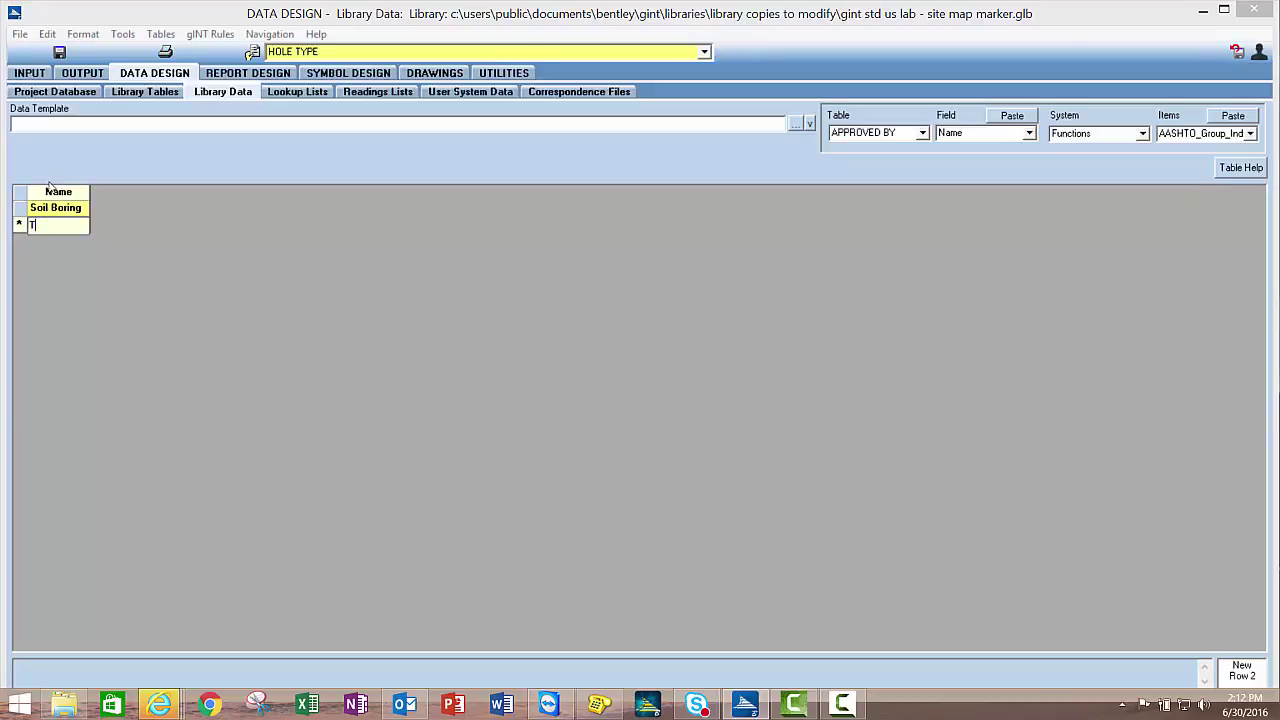
pyautogui.write('est Well')
pyautogui.click(57, 190)
# Add Monitoring Well and CPT to the Hole Type entries and widen the Name column to fit
pyautogui.click(73, 238)
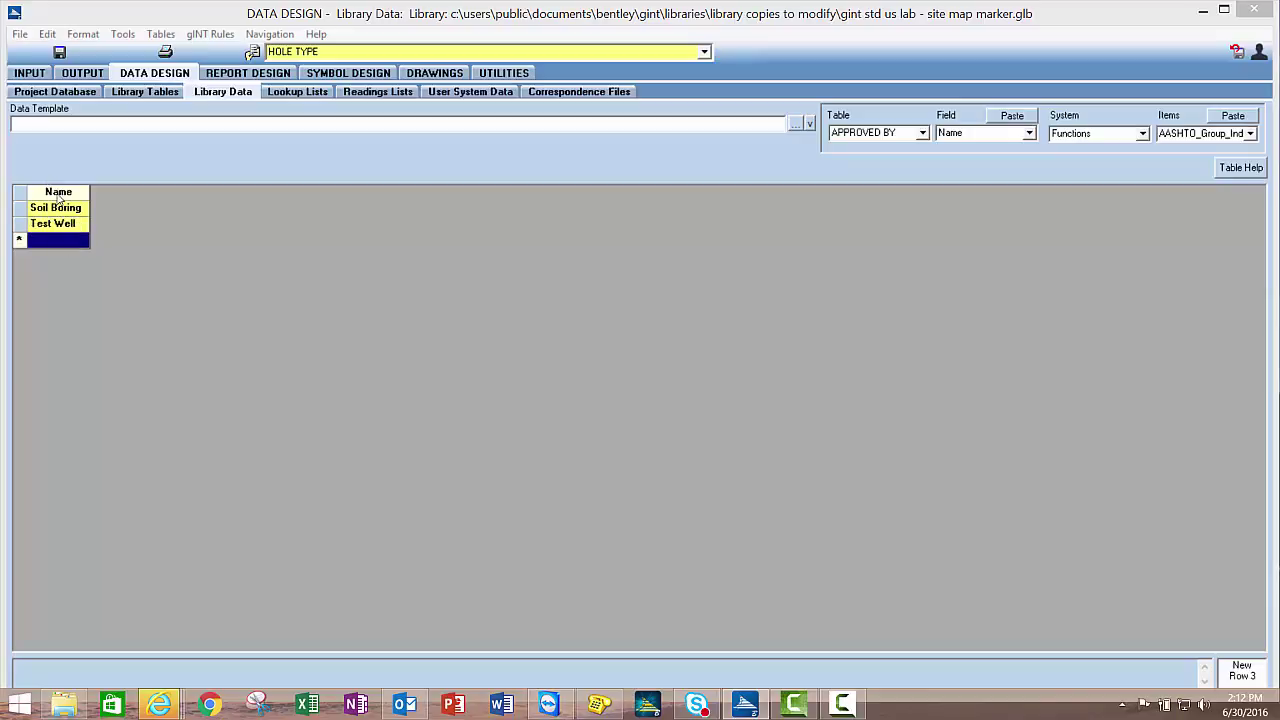
pyautogui.write('Monit')
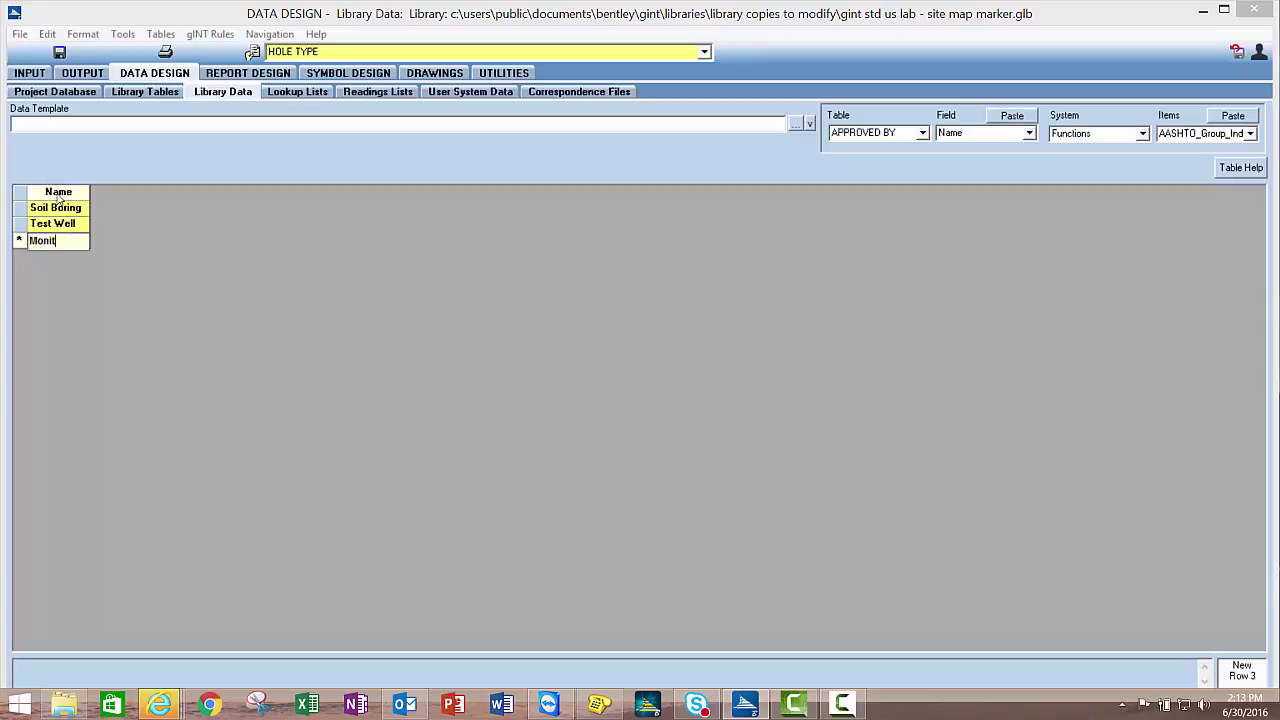
pyautogui.write('oring W')
pyautogui.write('ell')
pyautogui.click(84, 230)
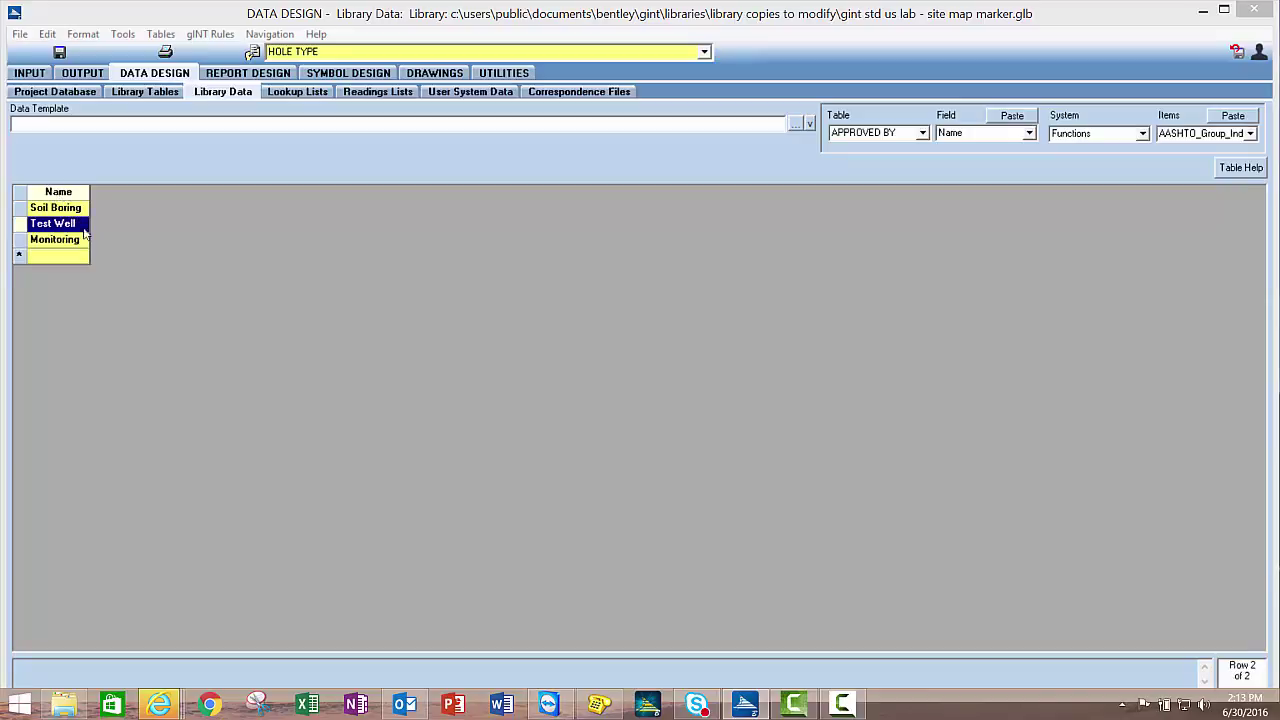
pyautogui.click(74, 256)
pyautogui.write('CPT')
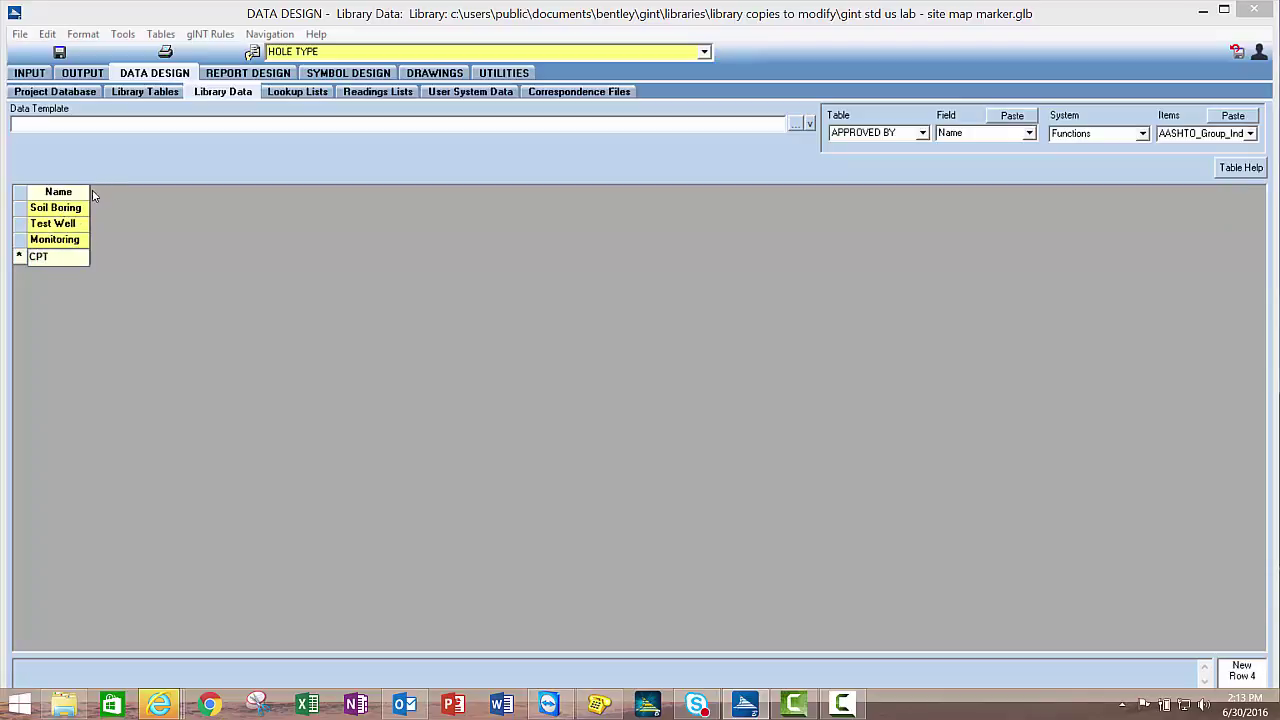
pyautogui.doubleClick(90, 191)
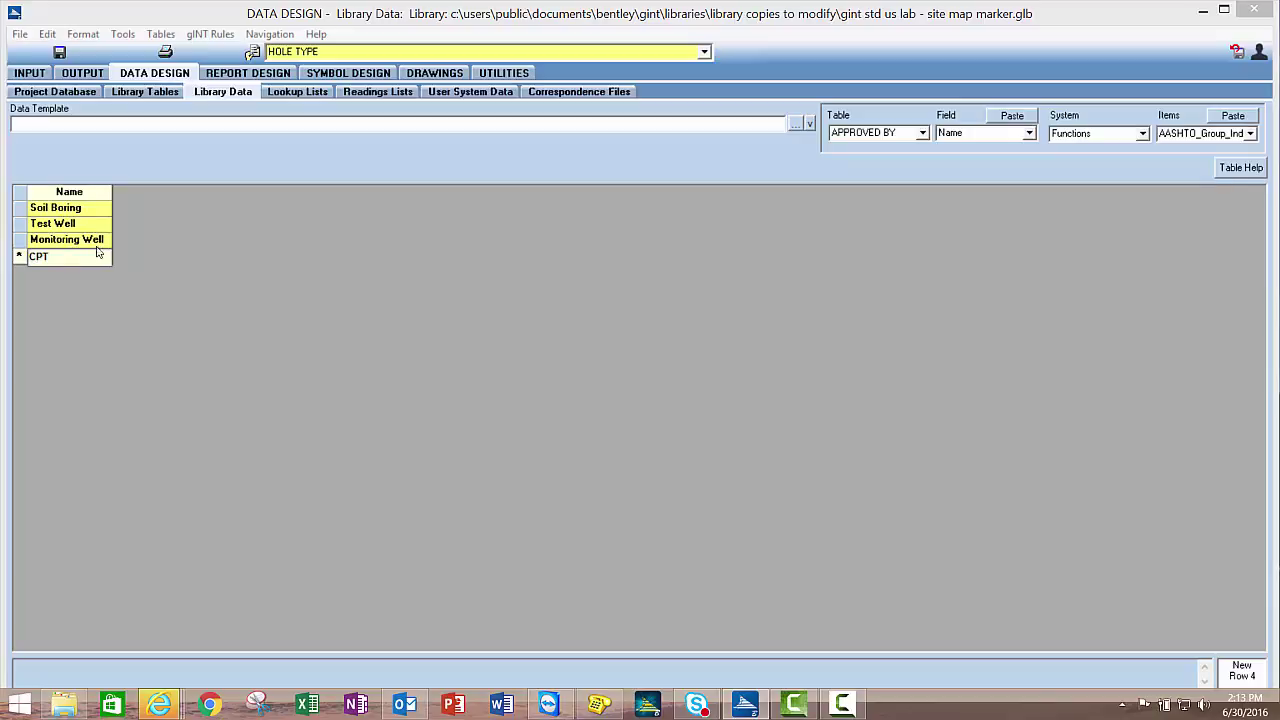
pyautogui.click(97, 246)
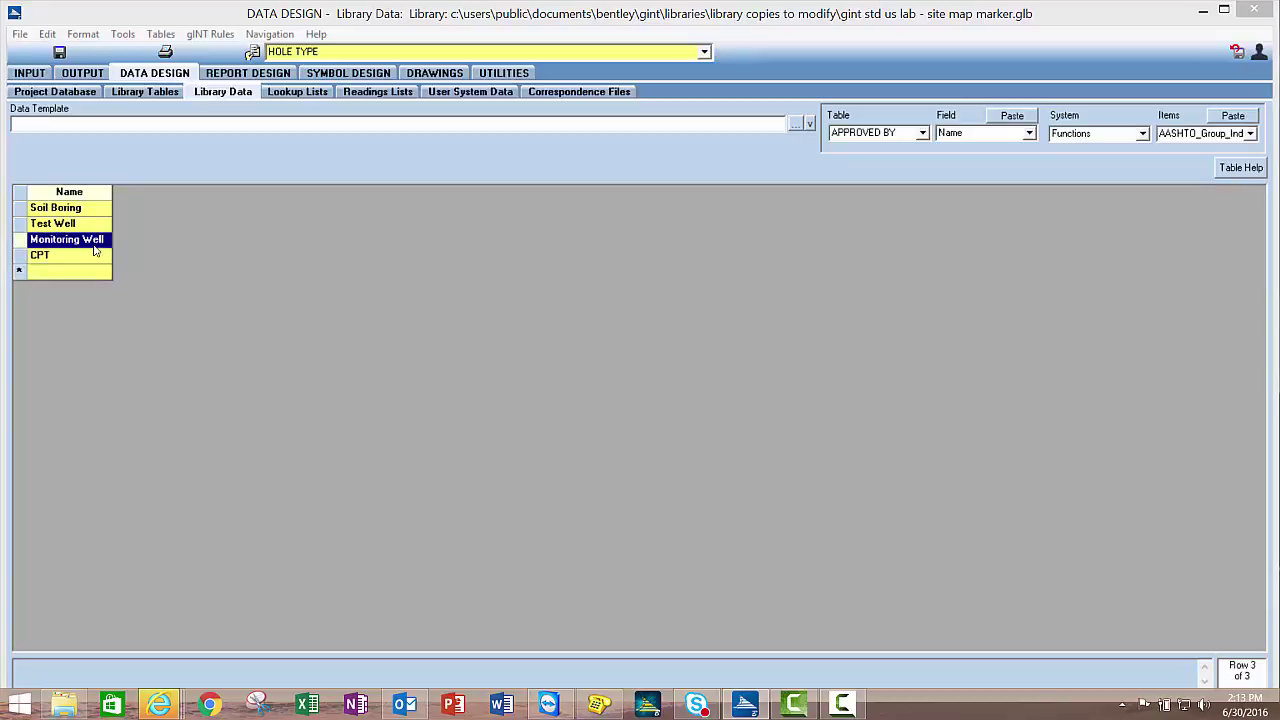
# Check the borehole IDs in the Borehole table and add Test Pit to the Hole Type library data
pyautogui.click(57, 92)
pyautogui.click(36, 75)
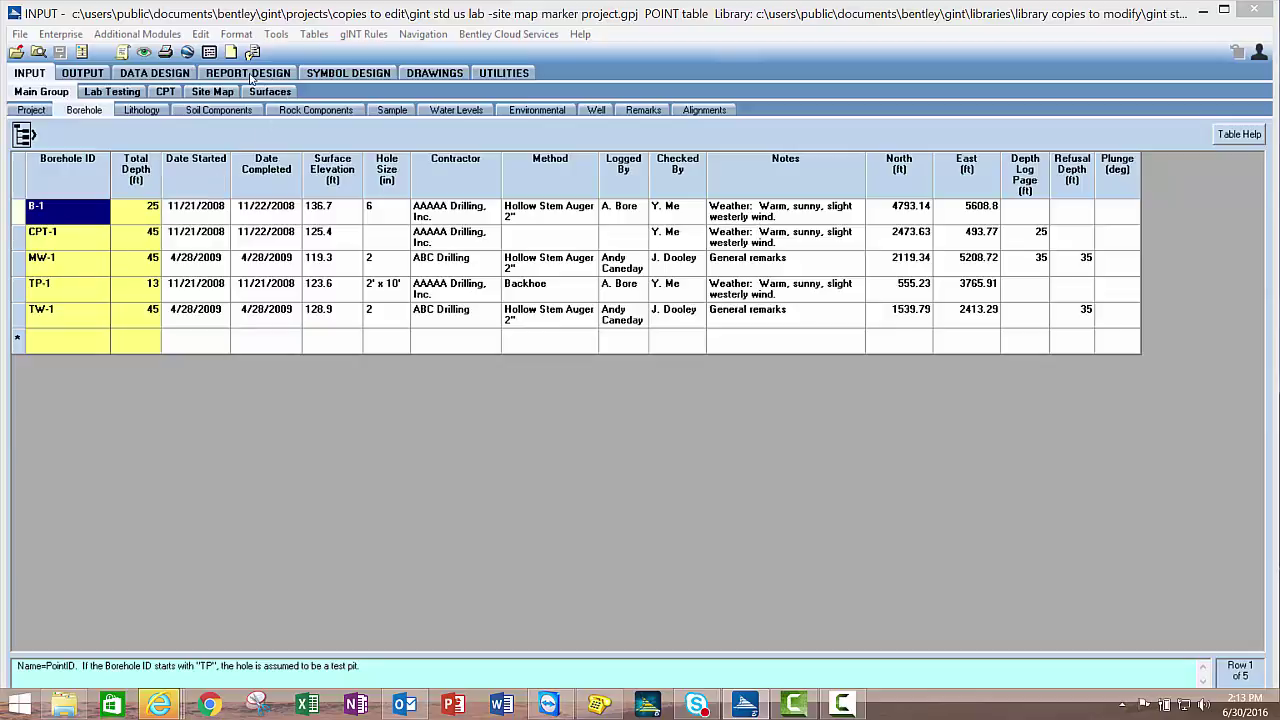
pyautogui.click(145, 74)
pyautogui.click(226, 92)
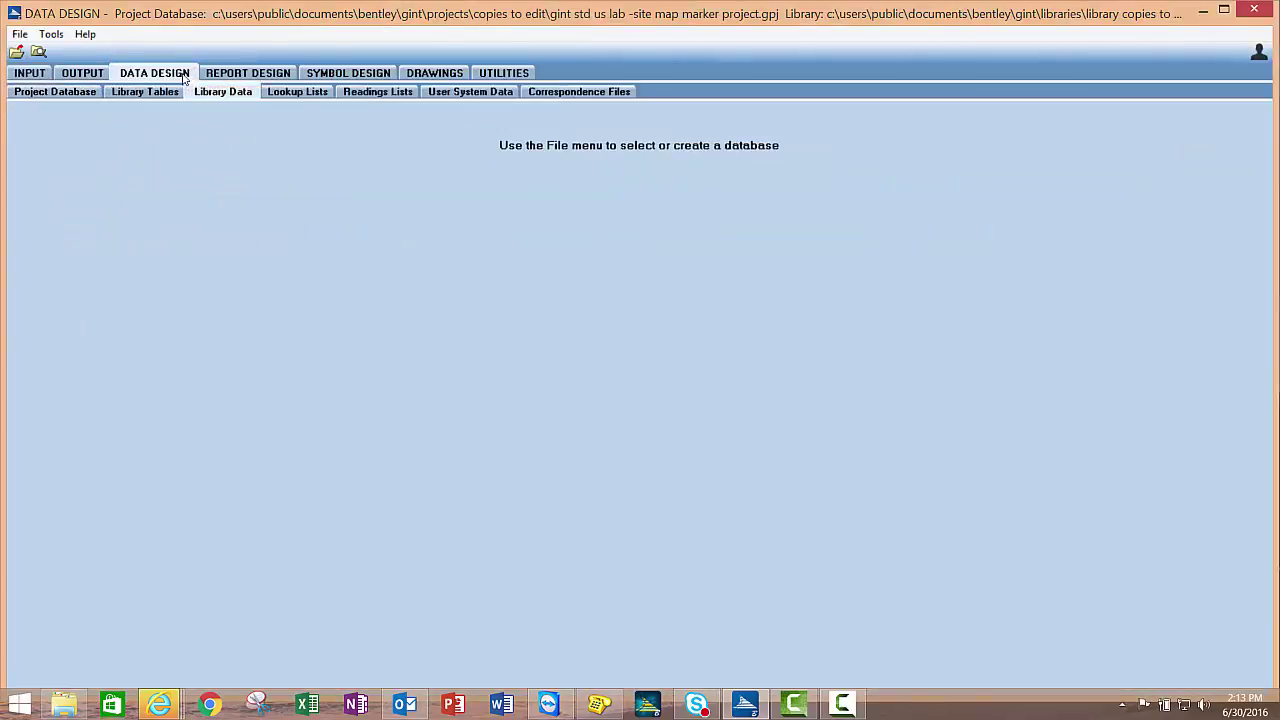
pyautogui.click(82, 272)
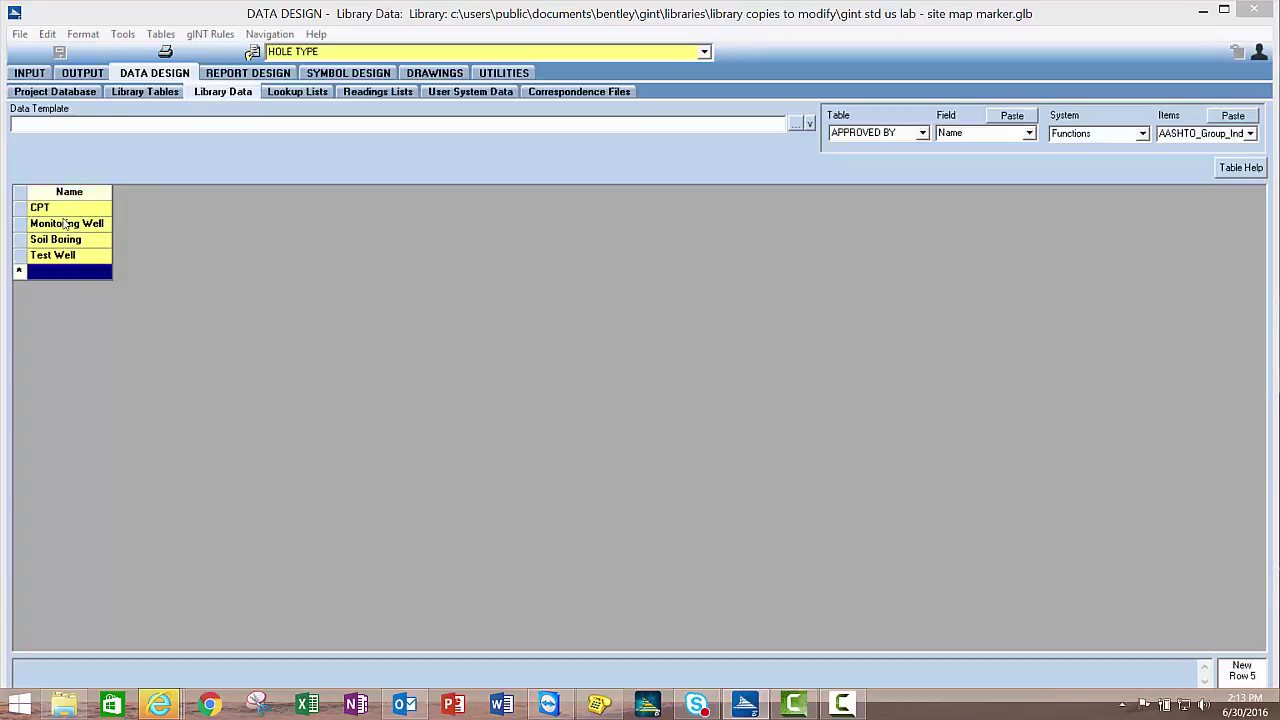
pyautogui.write('Test ')
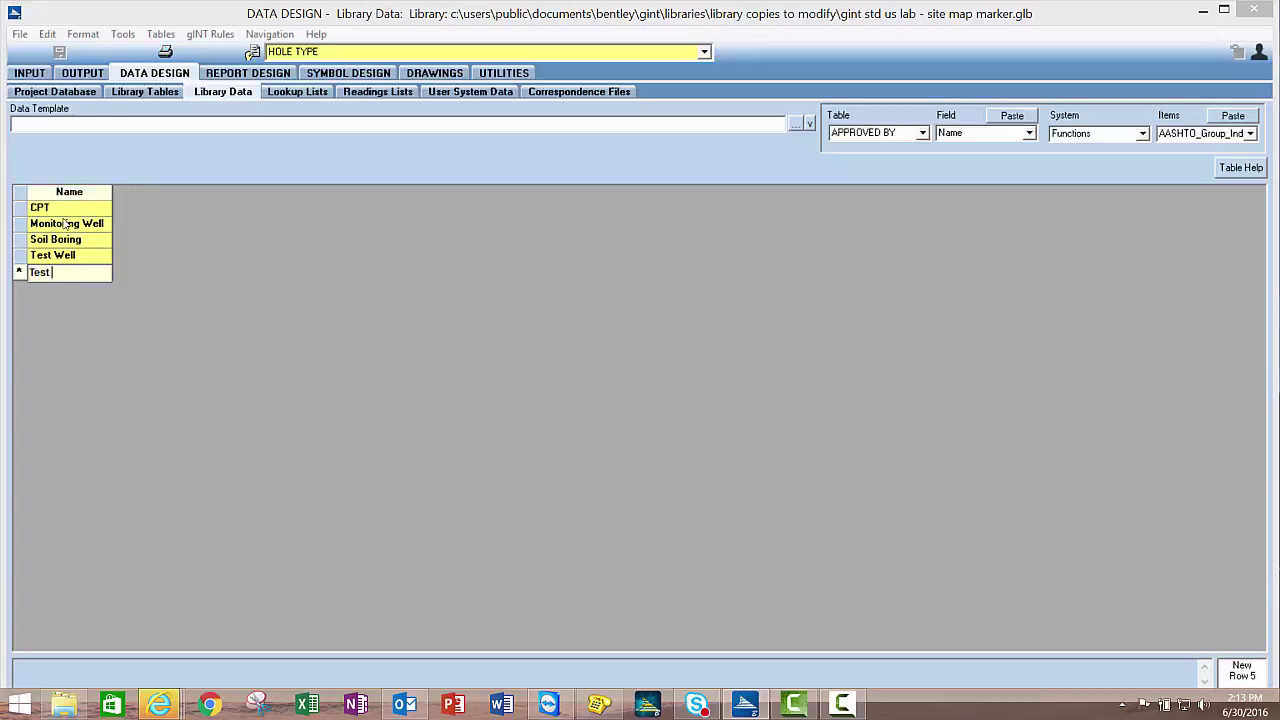
pyautogui.write('Pit')
pyautogui.click(51, 93)
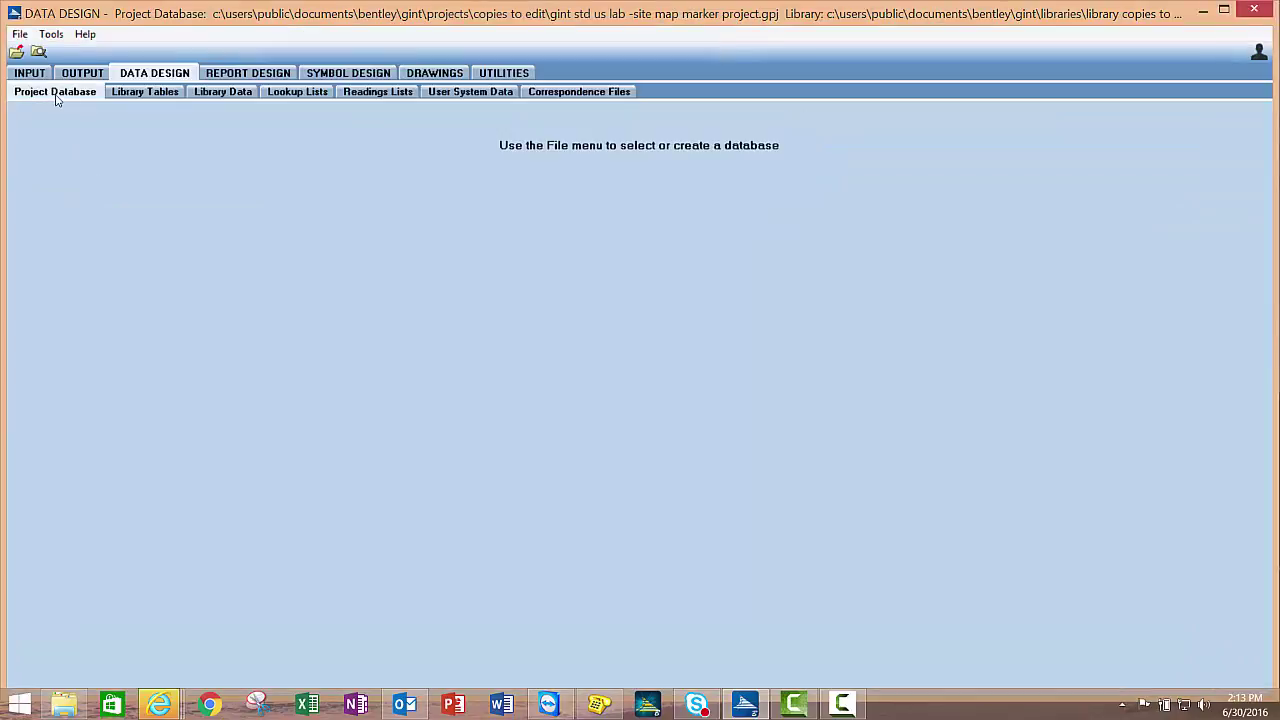
# Start a new text field named Hole Type in the project's Borehole table
pyautogui.click(32, 72)
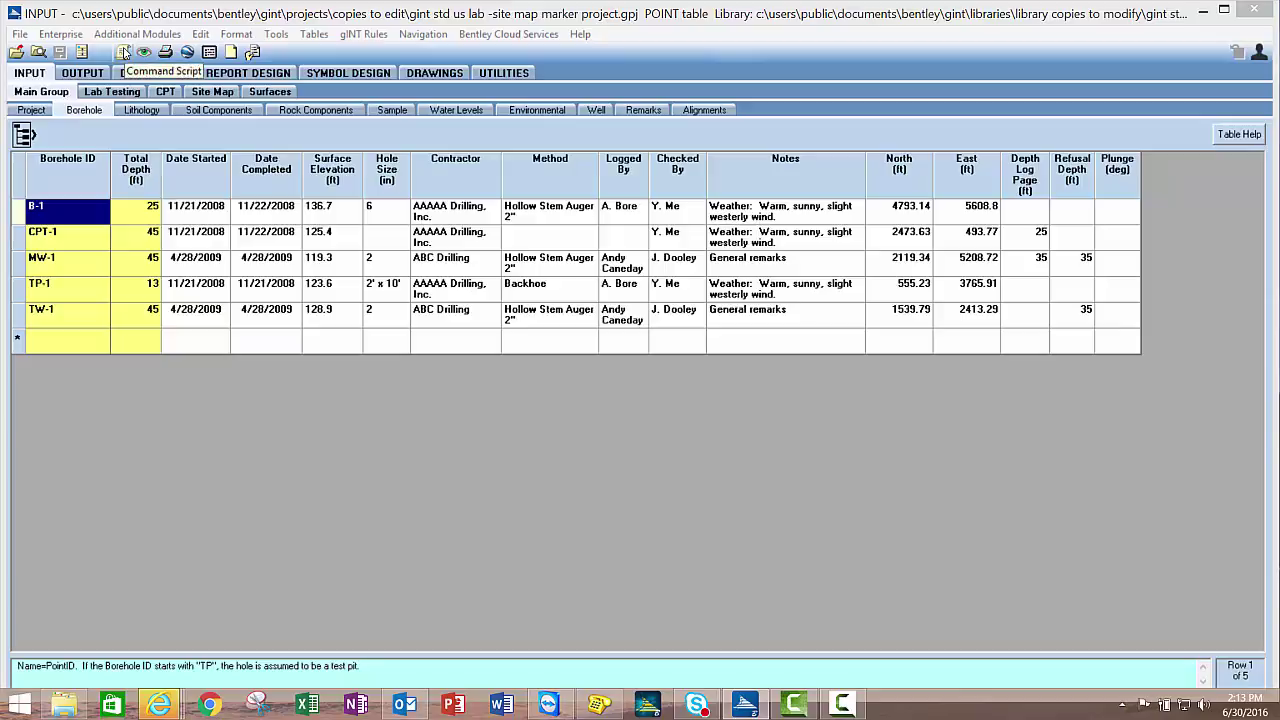
pyautogui.click(310, 38)
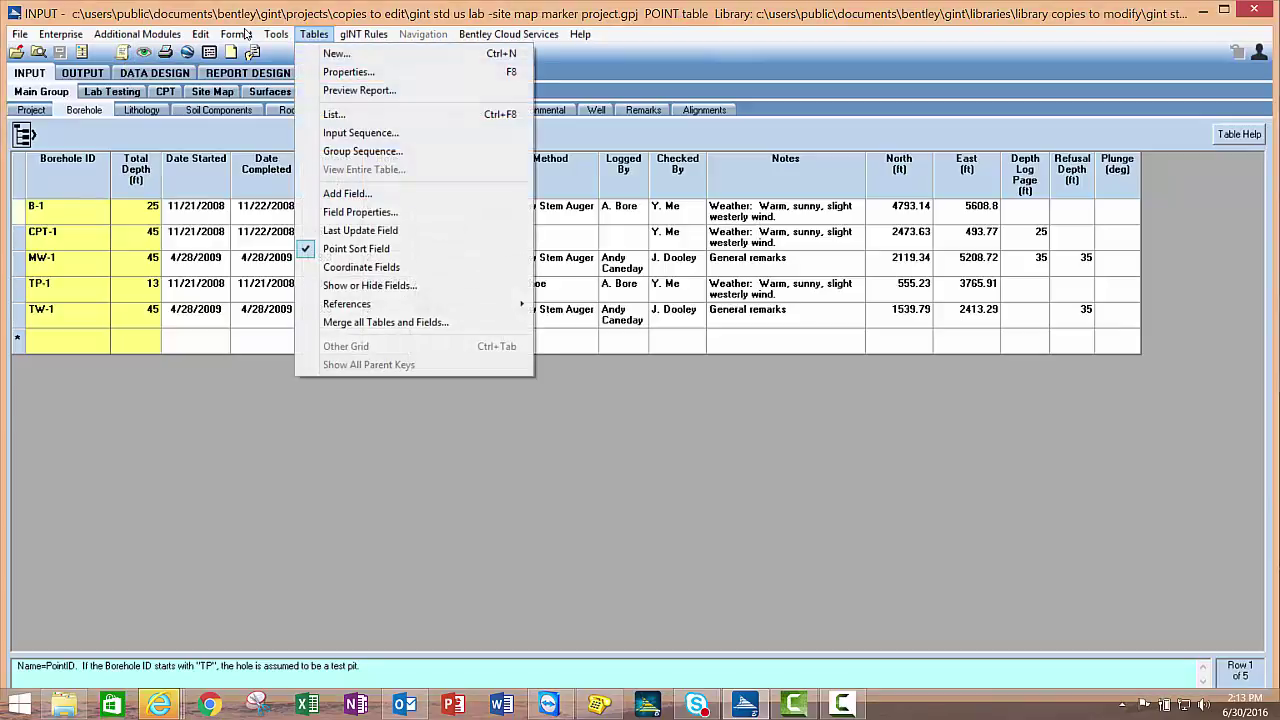
pyautogui.click(352, 193)
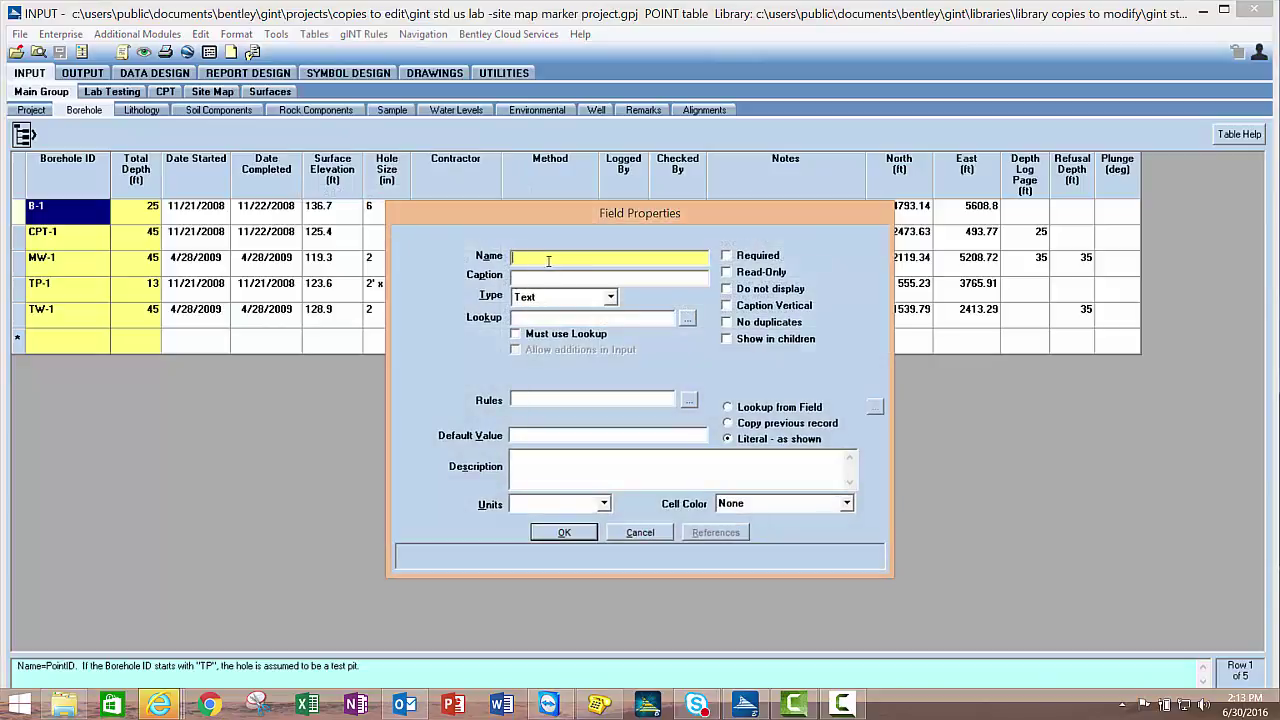
pyautogui.write('Hole Type')
# Set the new field's lookup to type LIBTBL with the HOLE TYPE library table
pyautogui.click(687, 318)
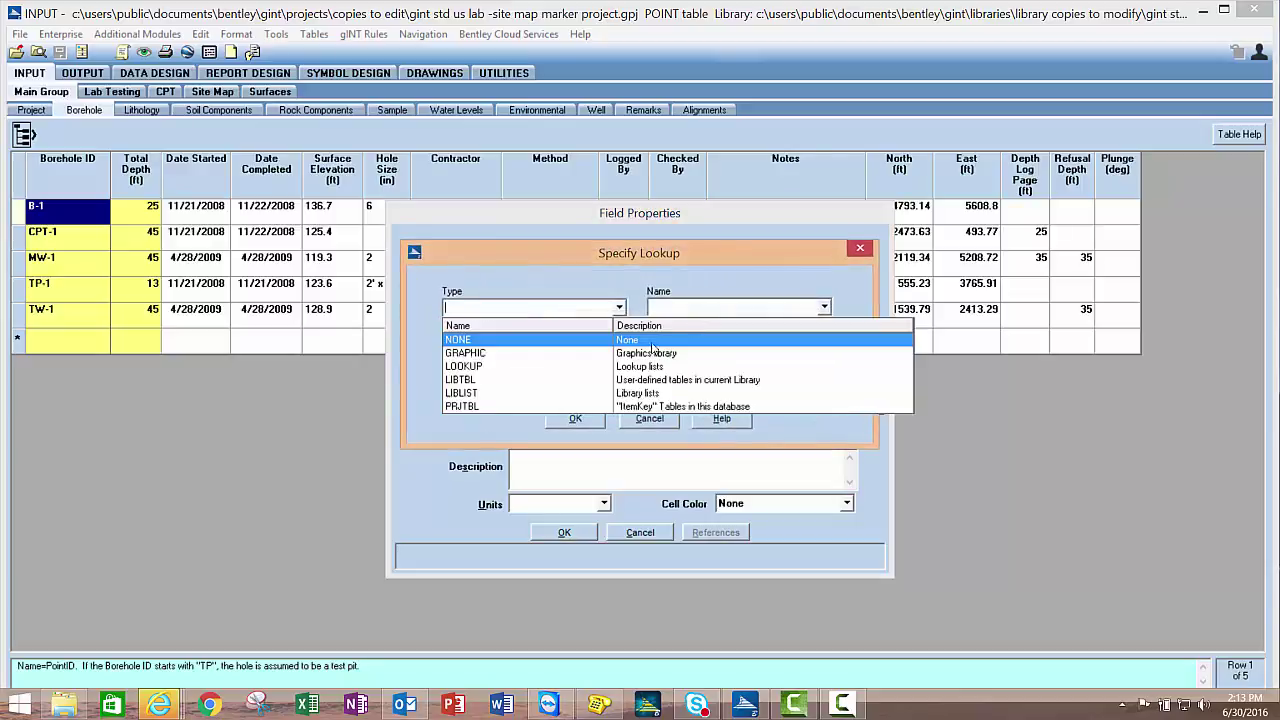
pyautogui.click(472, 380)
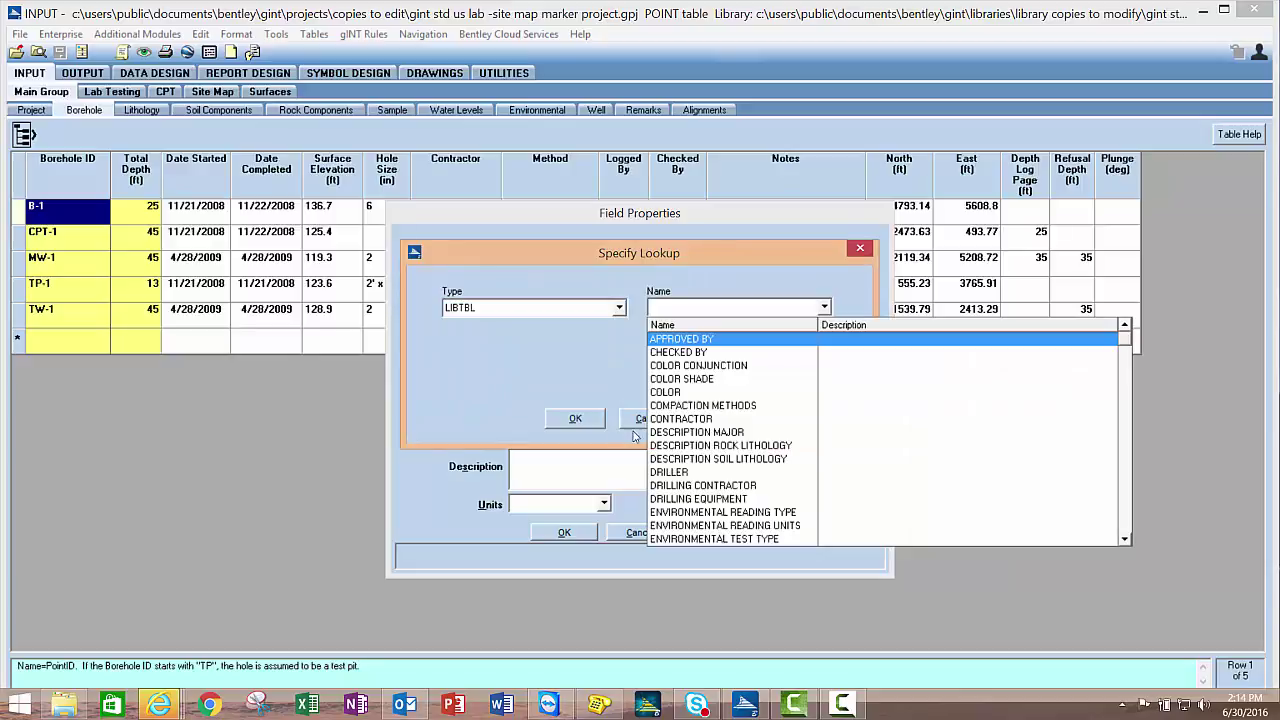
pyautogui.click(700, 432)
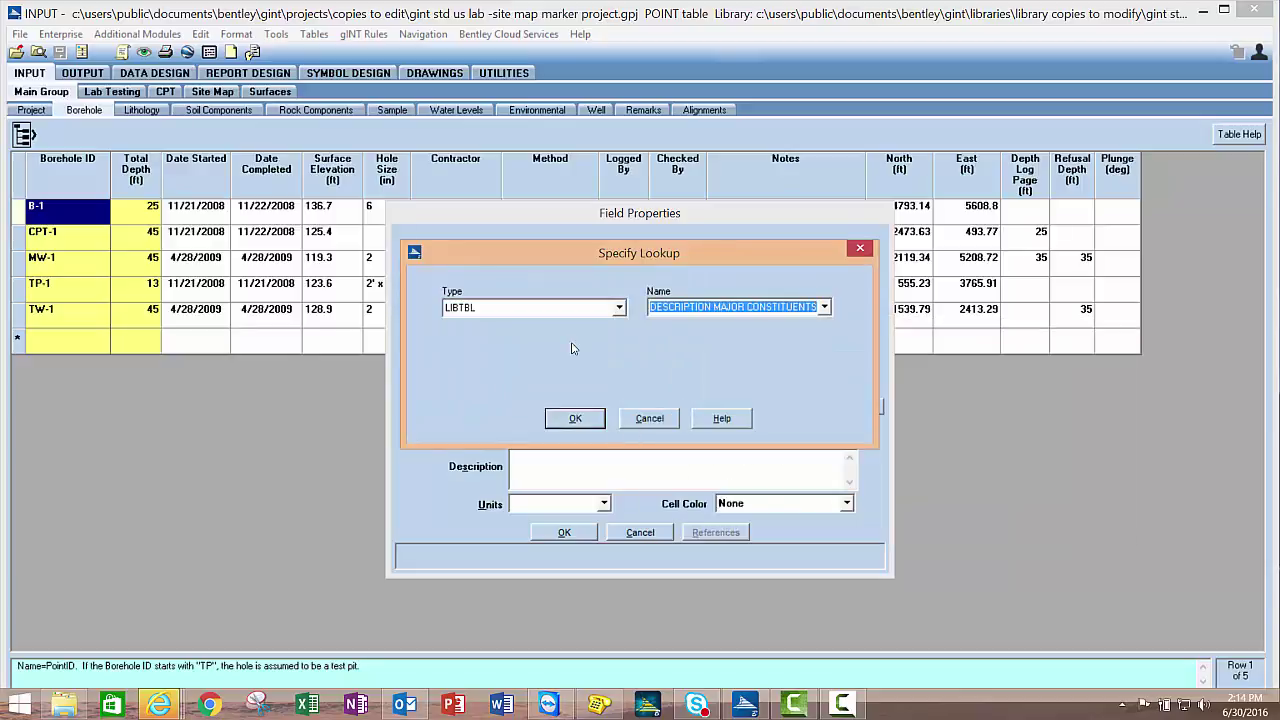
pyautogui.click(825, 308)
pyautogui.press('h')
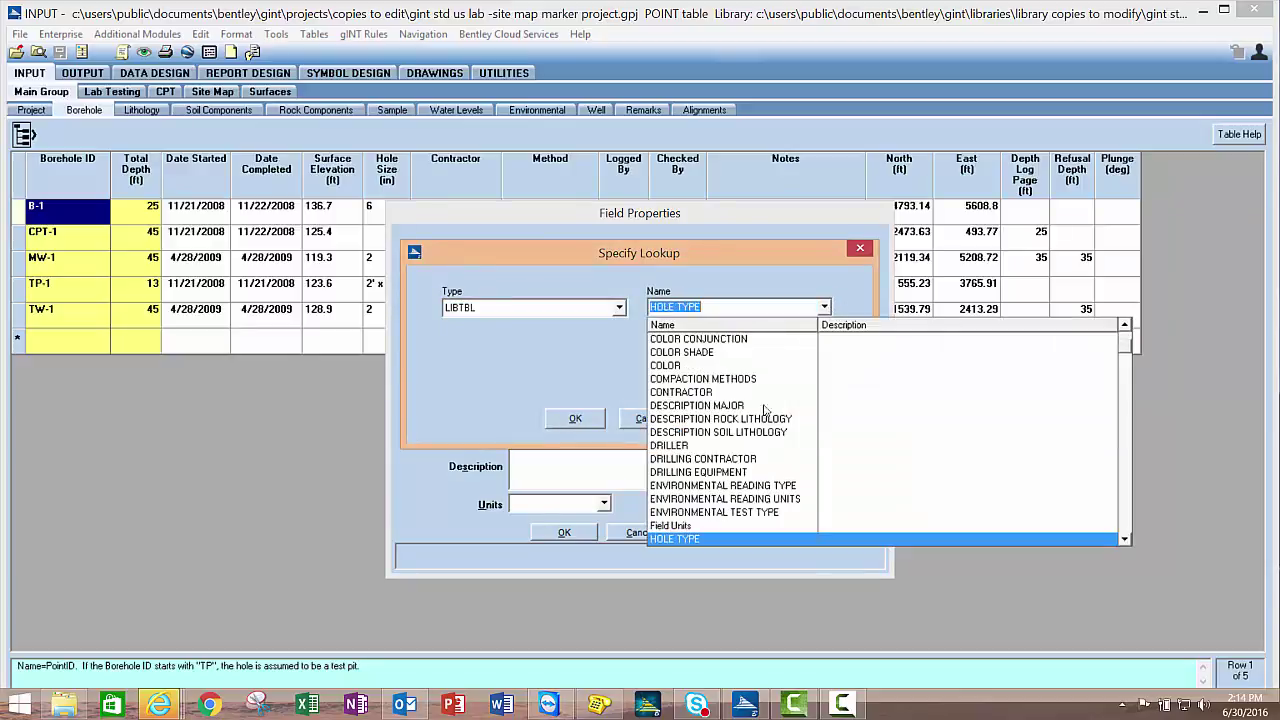
pyautogui.click(688, 541)
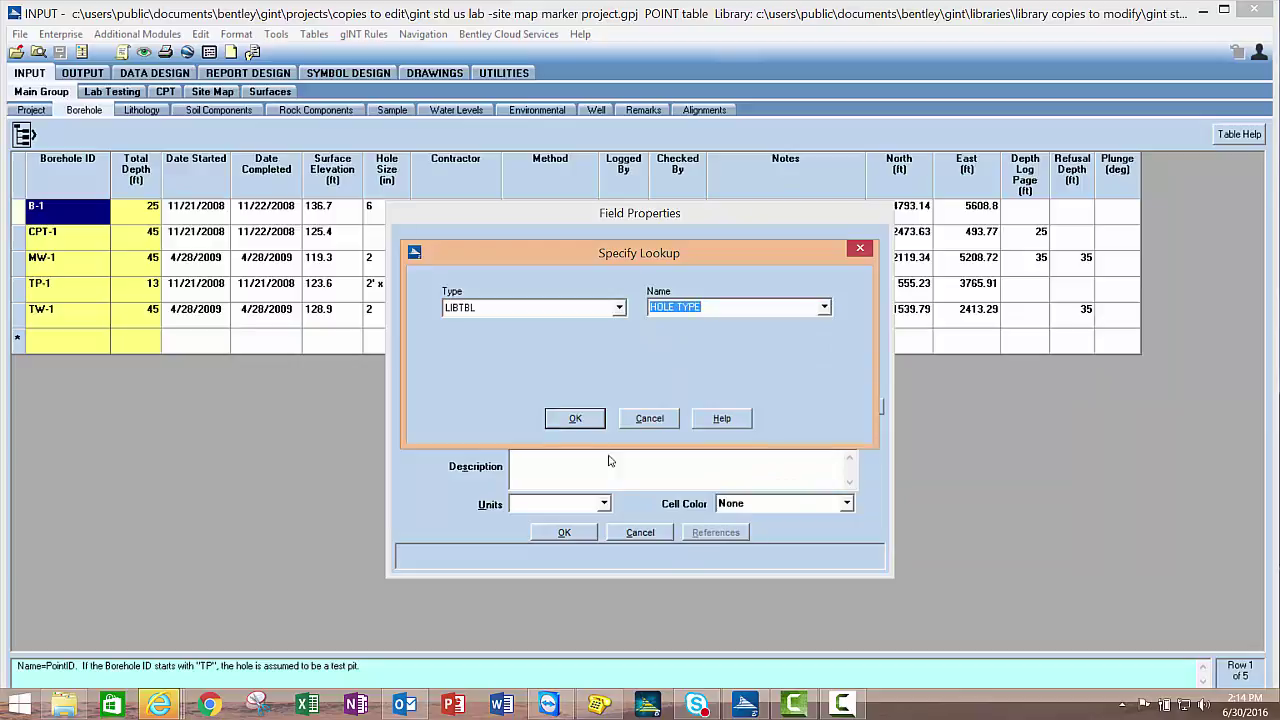
pyautogui.click(578, 418)
# Make the Hole Type field lookup-only and required, and place its column directly after Total Depth
pyautogui.click(537, 336)
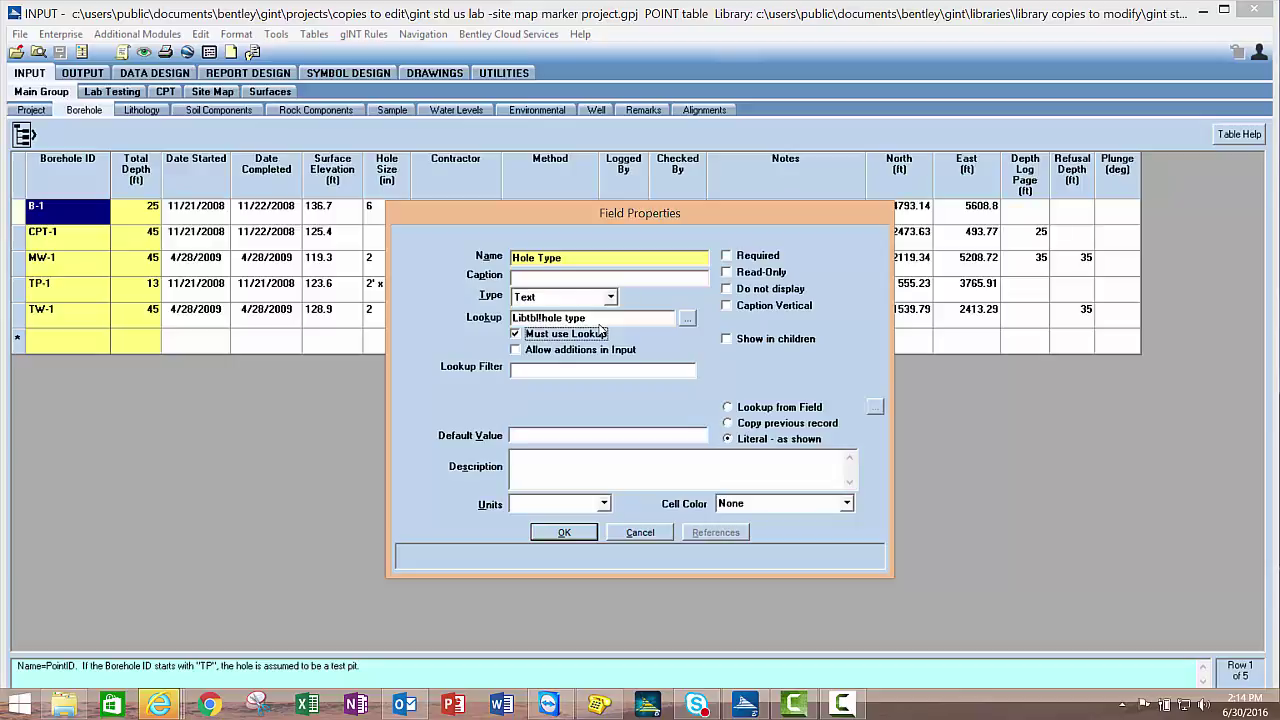
pyautogui.click(727, 256)
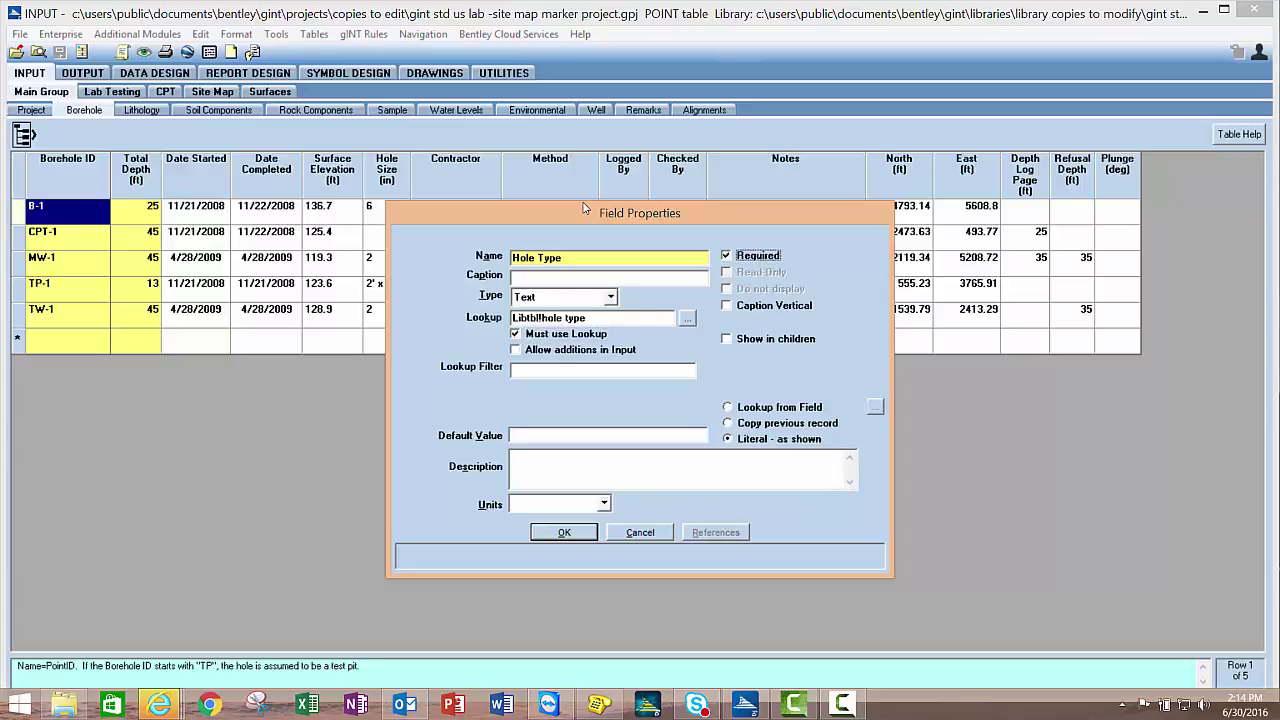
pyautogui.click(565, 533)
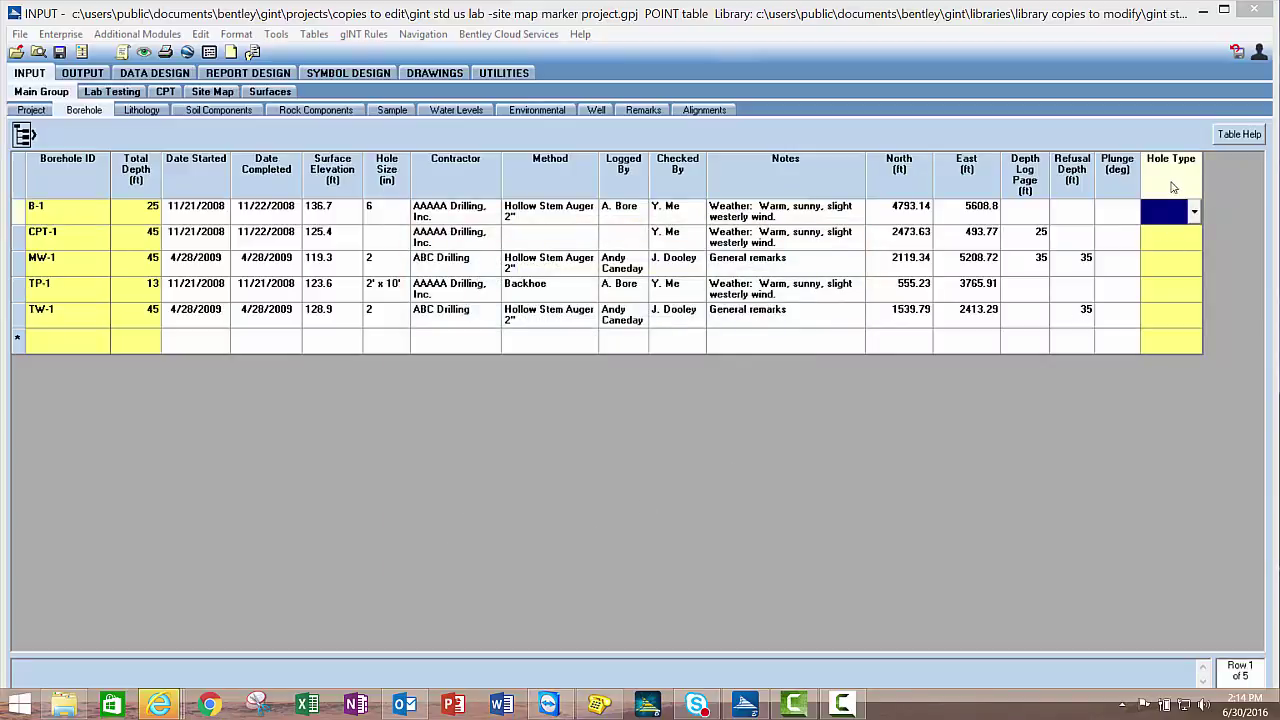
pyautogui.moveTo(1173, 187); pyautogui.dragTo(143, 139)
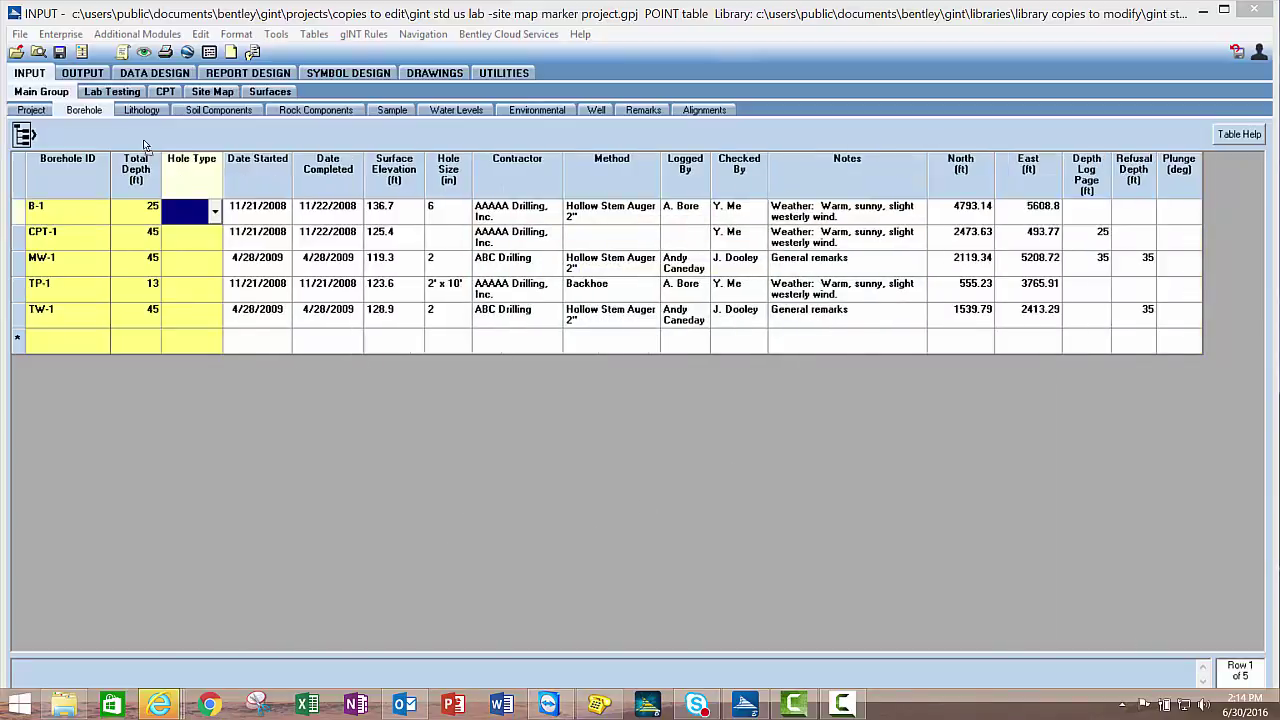
# Set the Hole Type of B-1 to Soil Boring, CPT-1 to CPT and MW-1 to Monitoring Well in the Borehole table
pyautogui.click(214, 212)
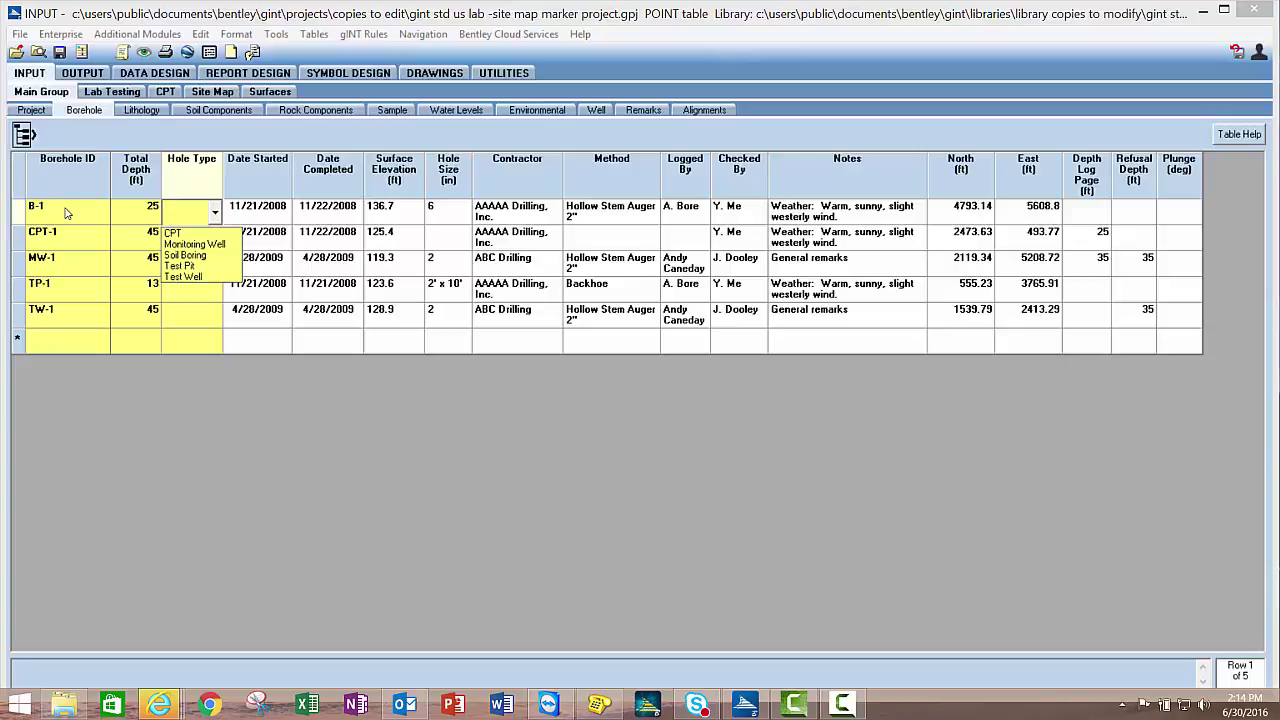
pyautogui.click(219, 257)
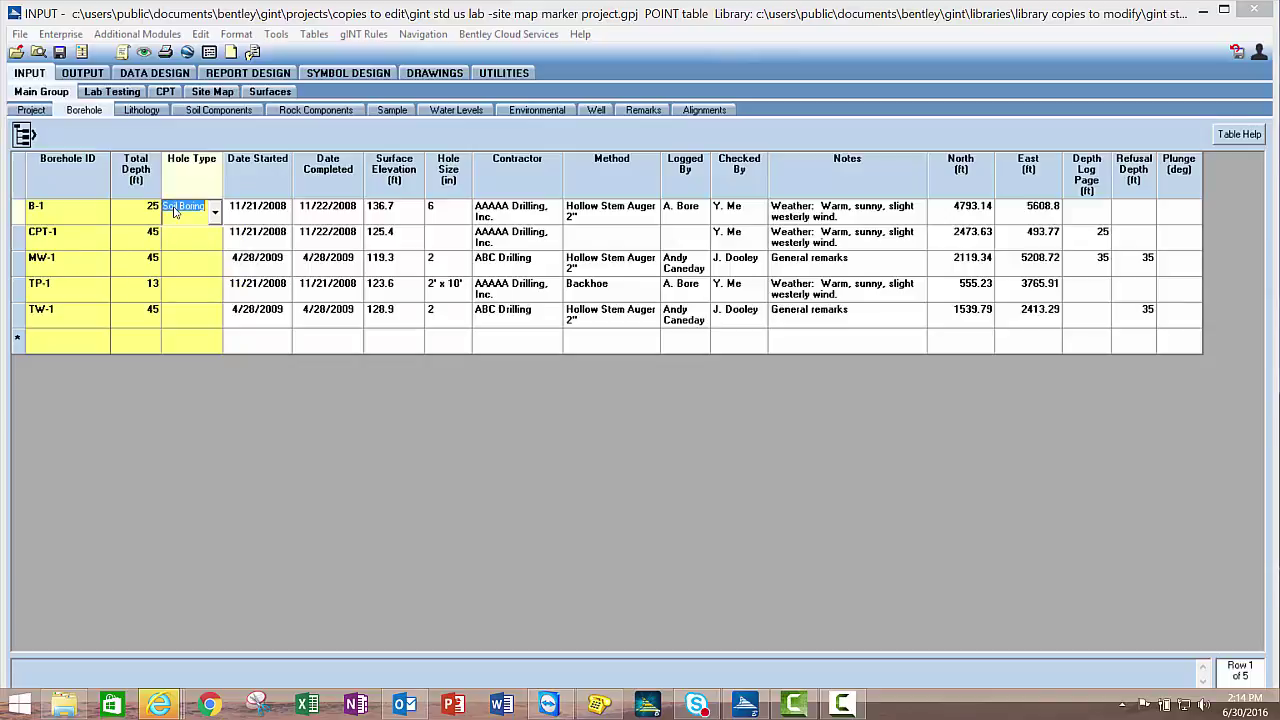
pyautogui.click(190, 236)
pyautogui.click(214, 238)
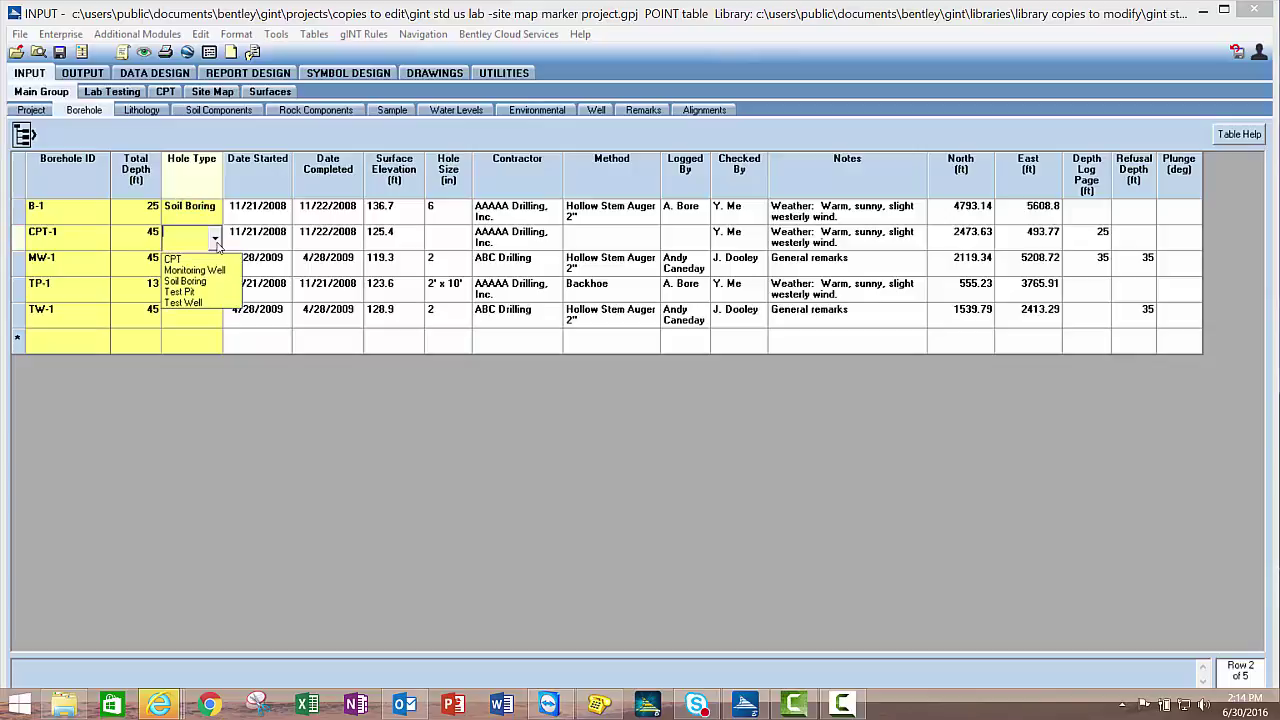
pyautogui.click(205, 262)
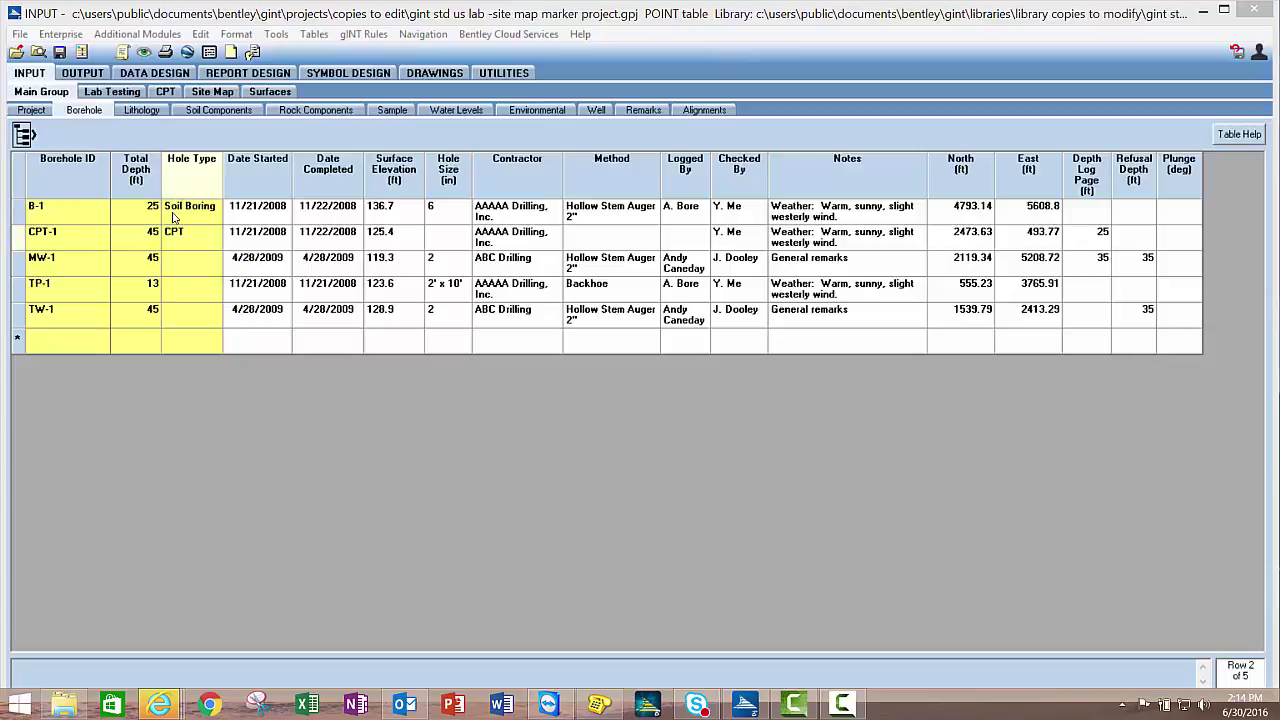
pyautogui.click(214, 266)
pyautogui.click(214, 266)
pyautogui.click(205, 296)
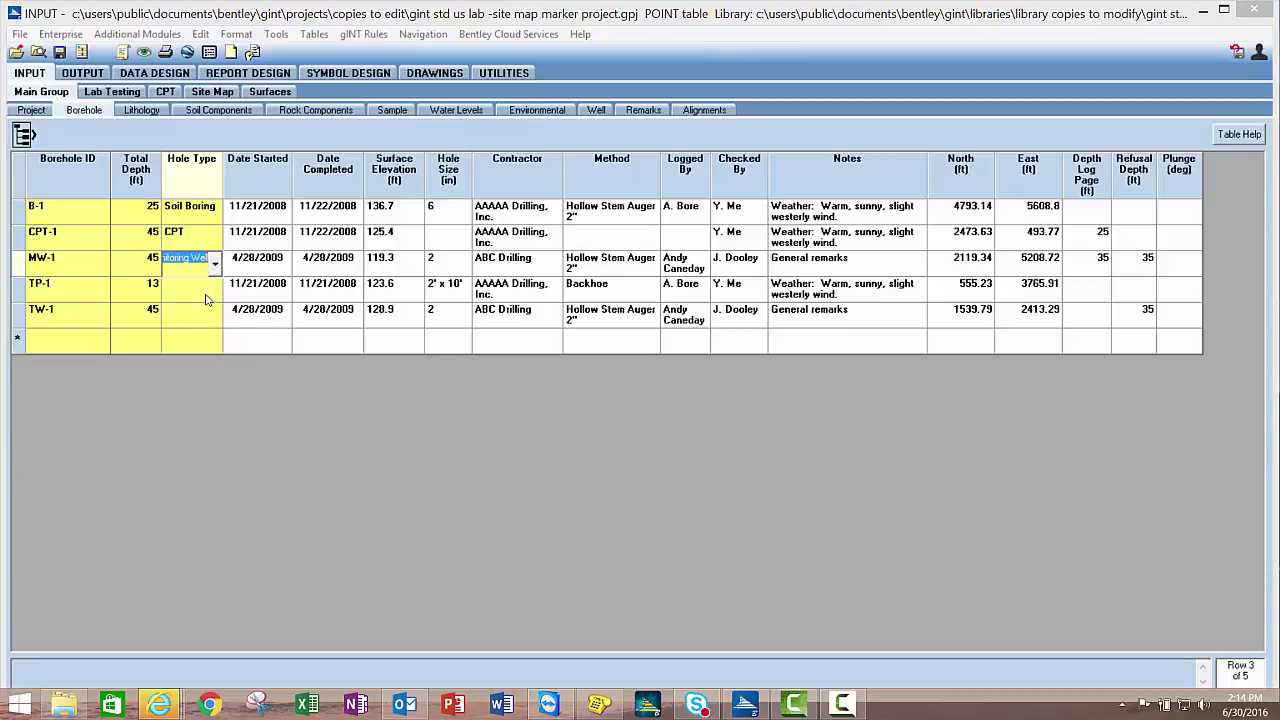
# Set the Hole Type of TP-1 to Test Pit and TW-1 to Test Well, and widen the Hole Type column
pyautogui.click(213, 294)
pyautogui.click(214, 290)
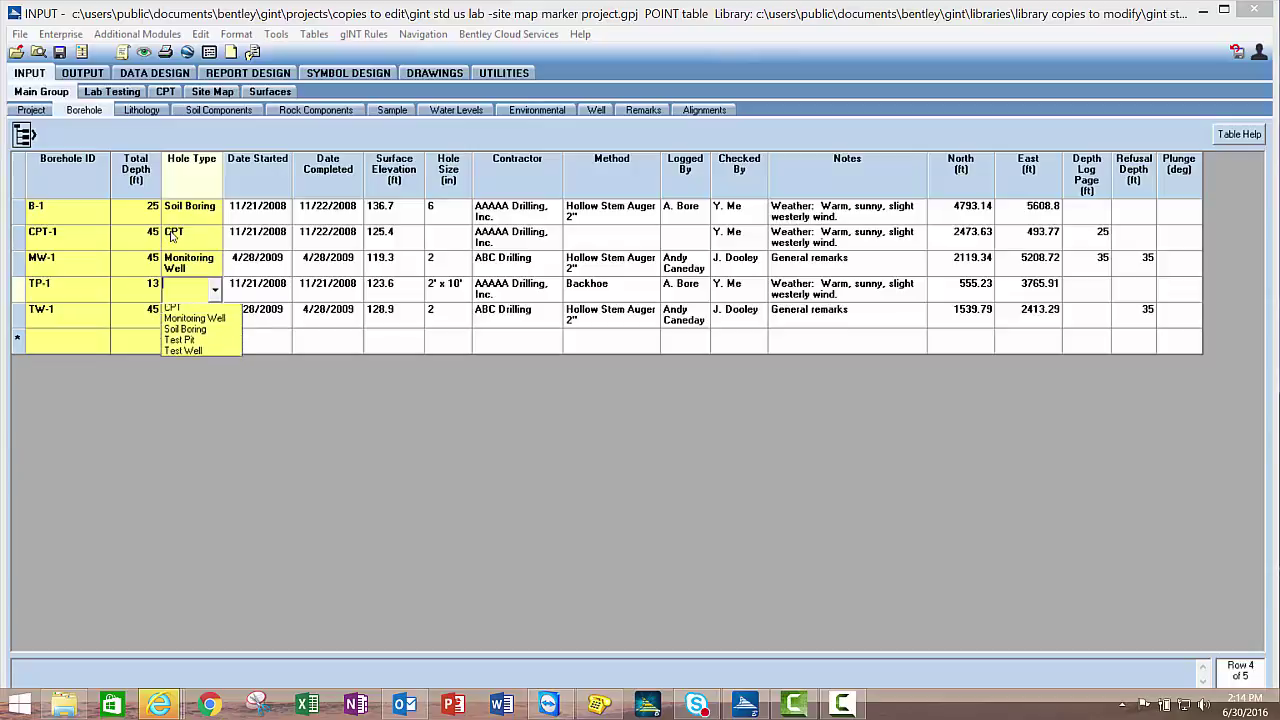
pyautogui.click(205, 343)
pyautogui.click(214, 318)
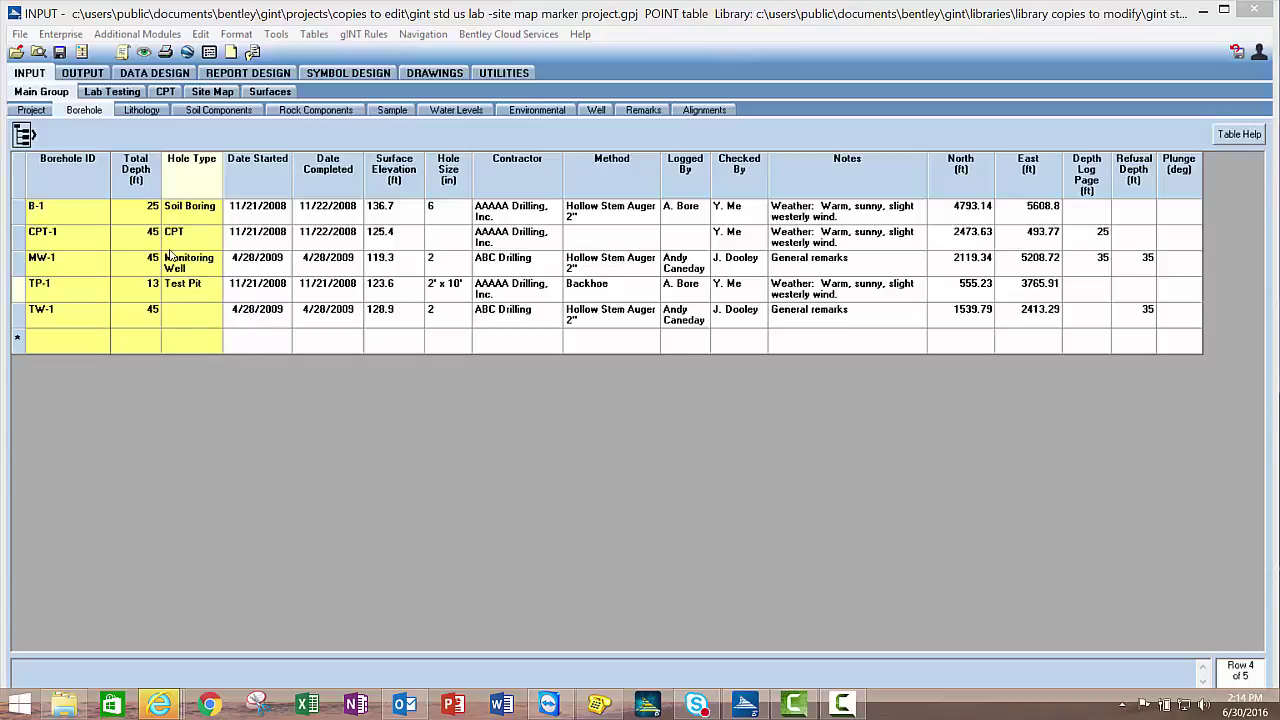
pyautogui.click(214, 316)
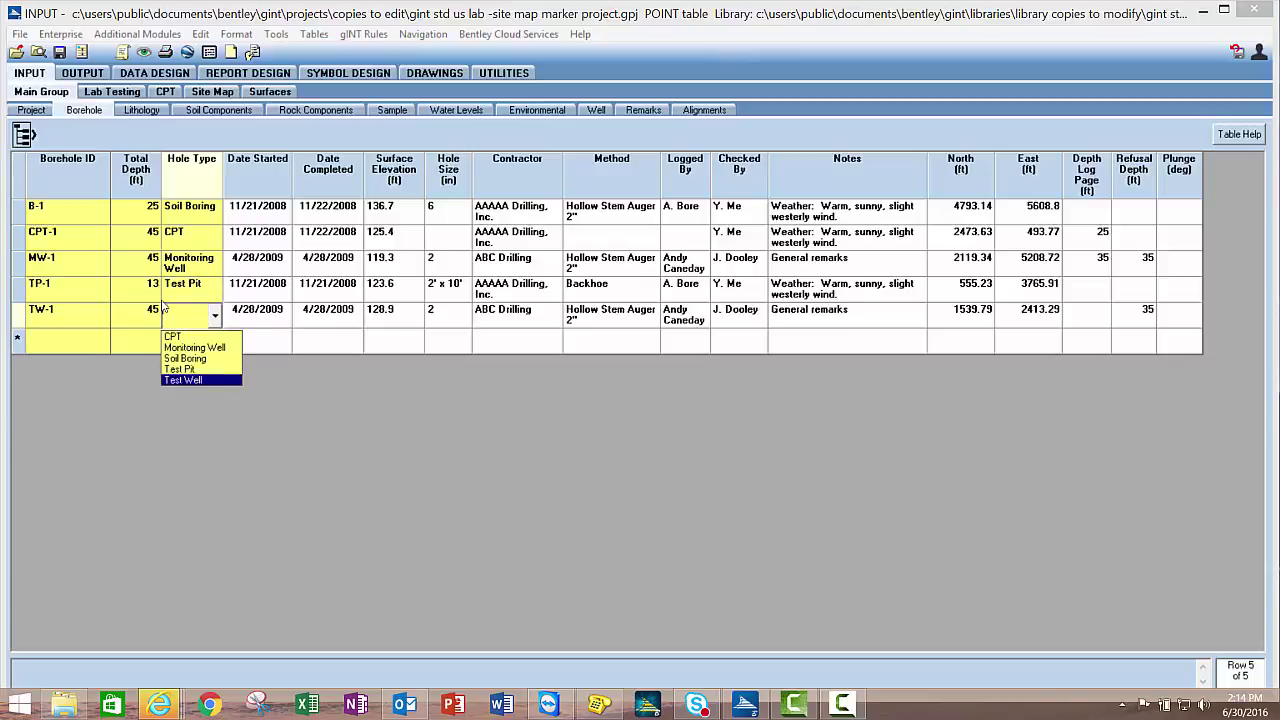
pyautogui.click(190, 371)
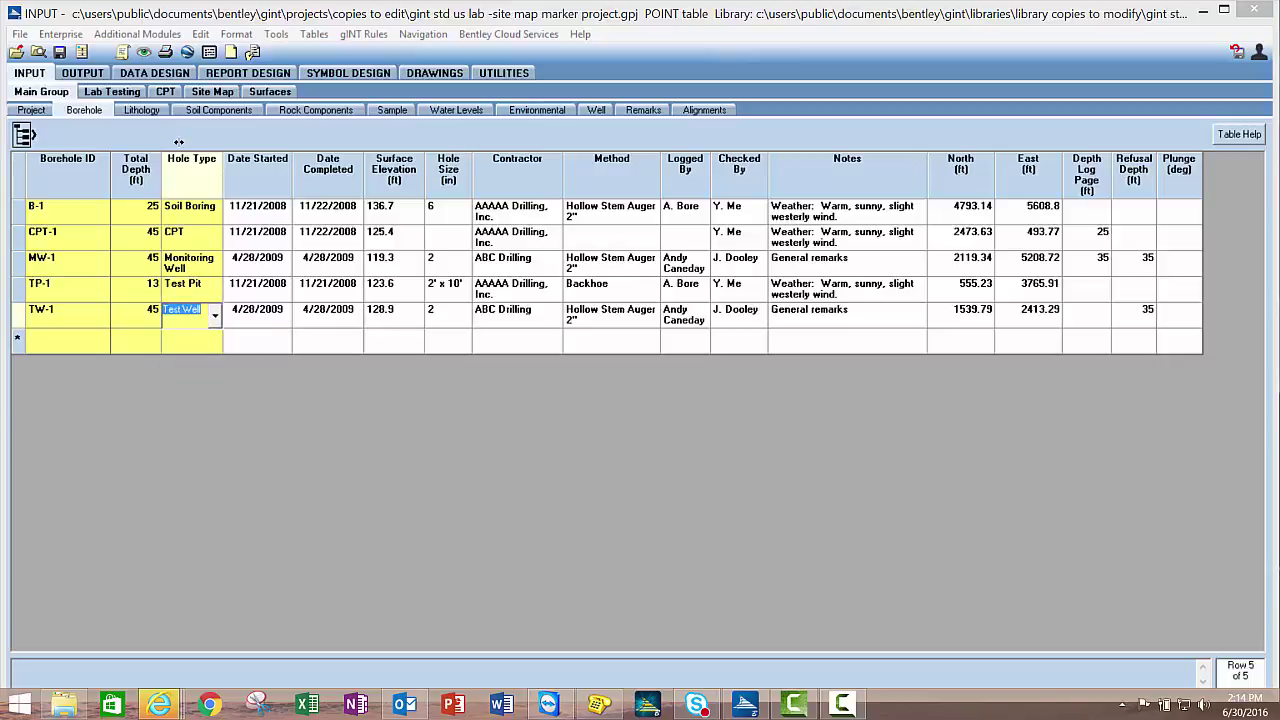
pyautogui.moveTo(223, 178); pyautogui.dragTo(246, 254)
pyautogui.click(184, 213)
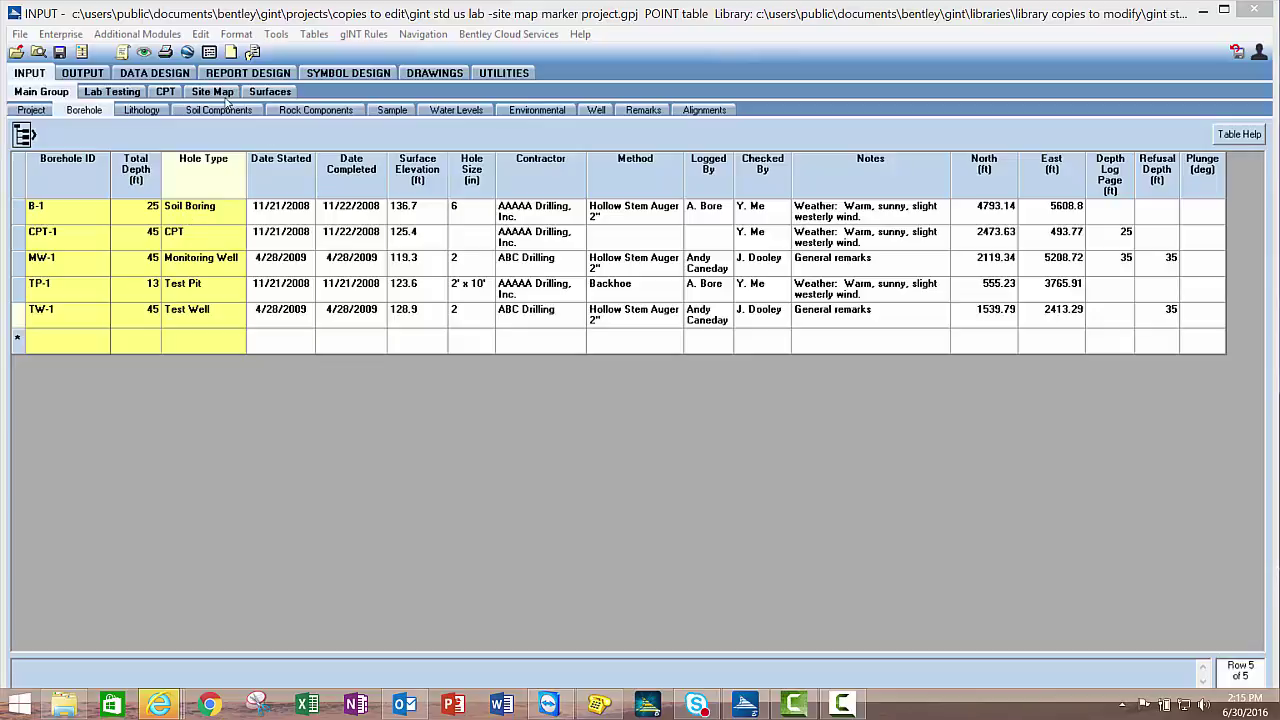
# Open the site map, check its PointID marker expression, and close the dialog without changes
pyautogui.click(222, 93)
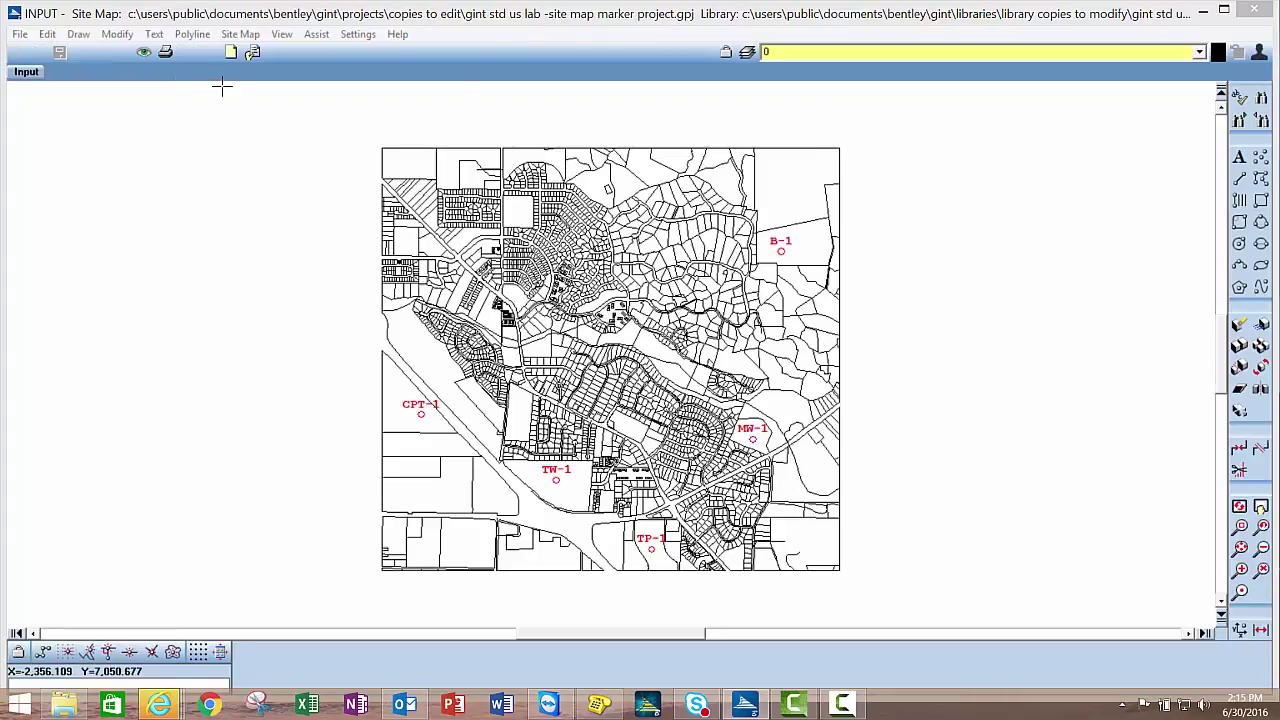
pyautogui.click(248, 36)
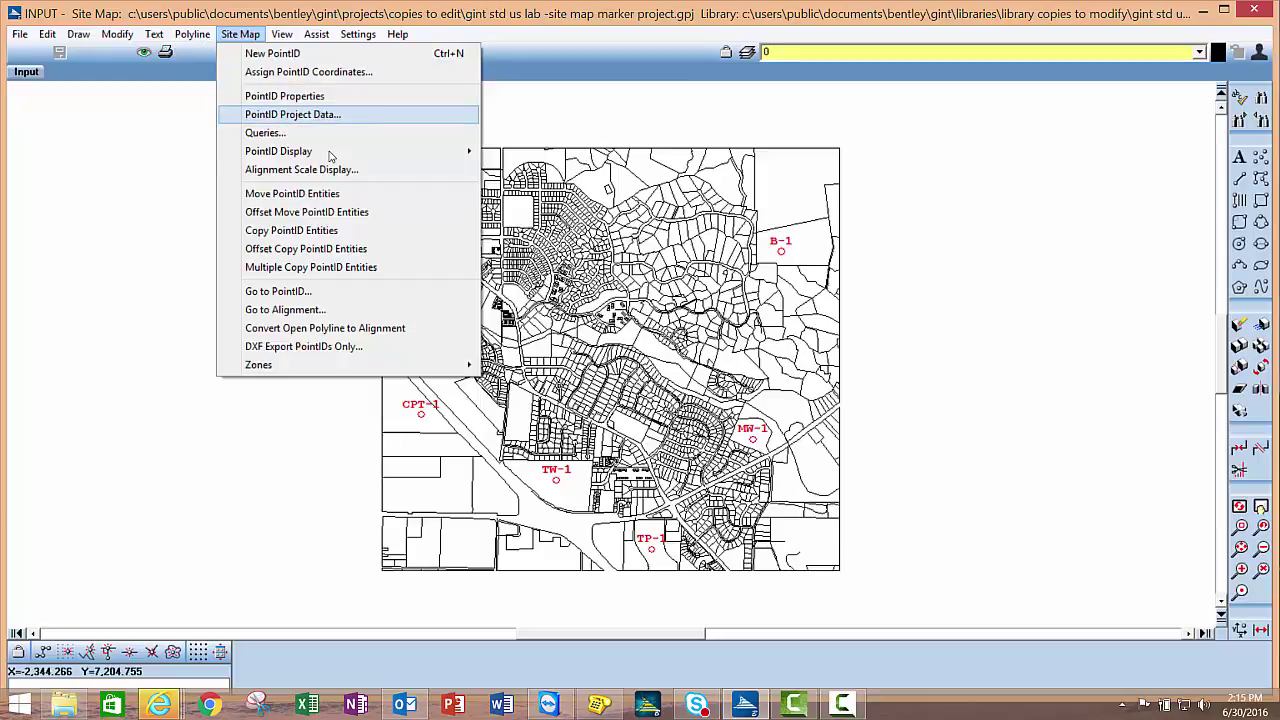
pyautogui.moveTo(330, 155)
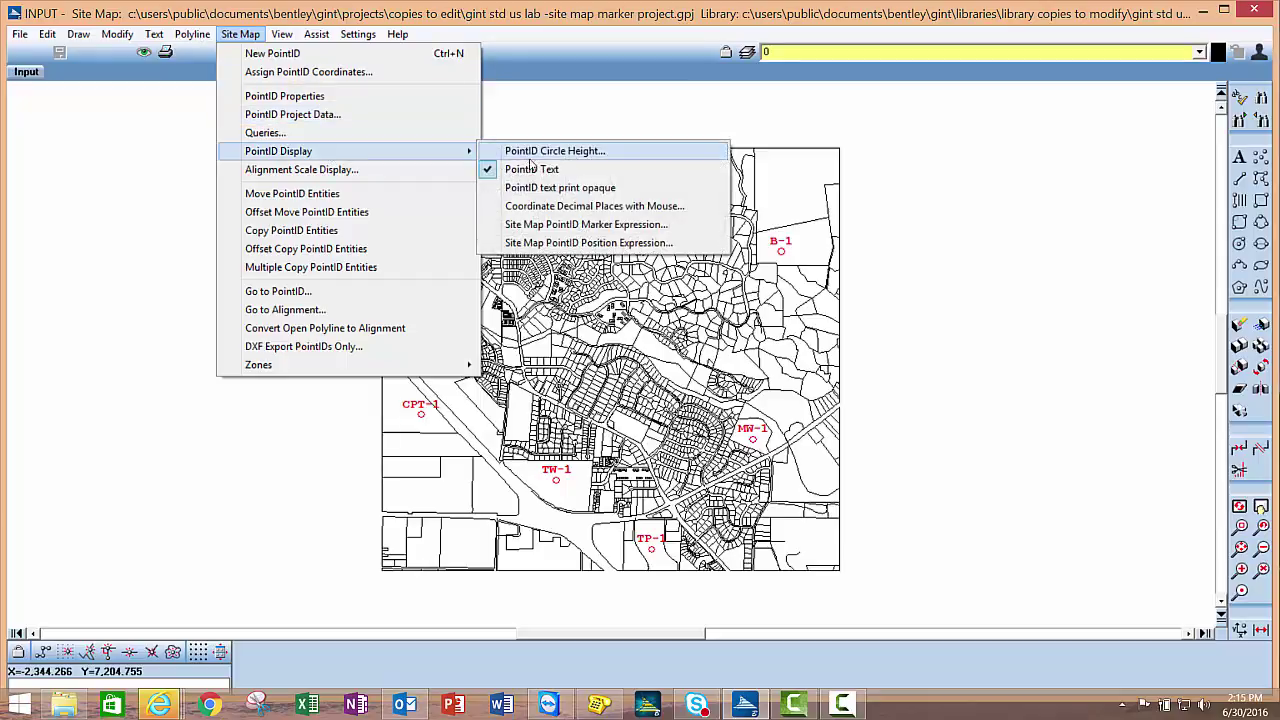
pyautogui.click(586, 224)
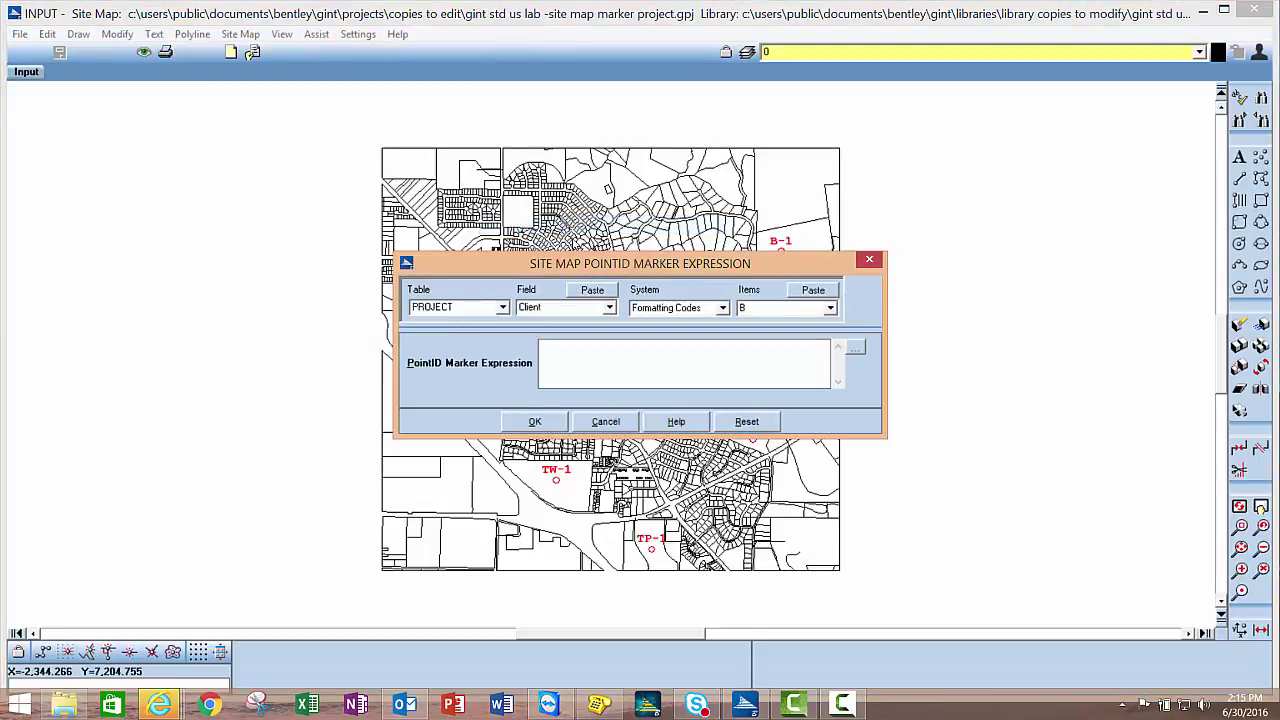
pyautogui.click(574, 348)
pyautogui.click(611, 427)
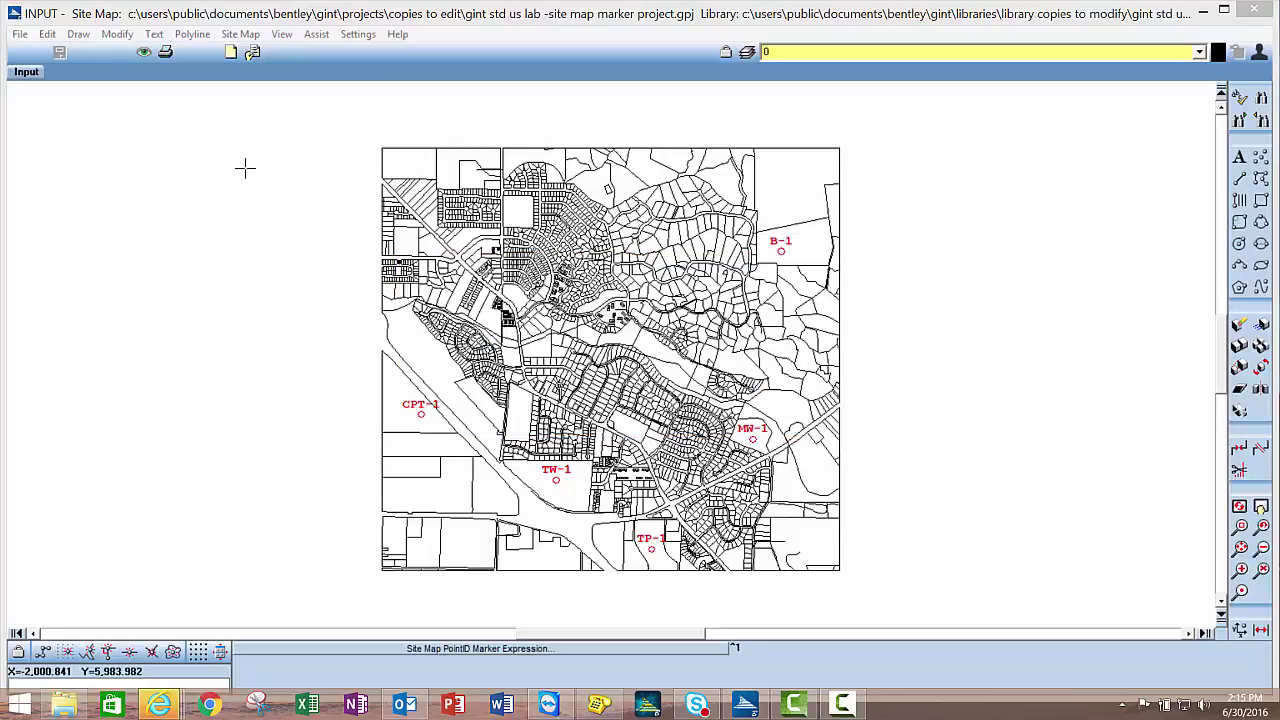
# Return to the input tables and change the library to the gint us lab 2015 library in E:\kj2015
pyautogui.click(22, 36)
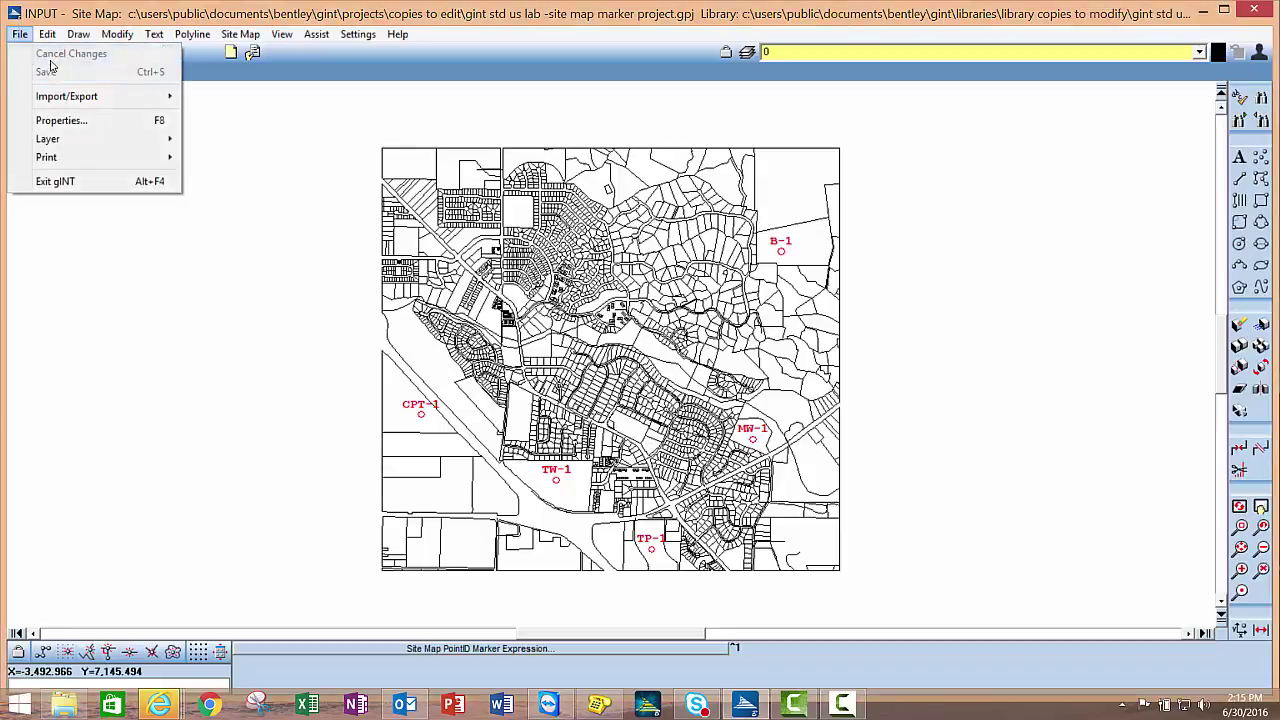
pyautogui.click(21, 37)
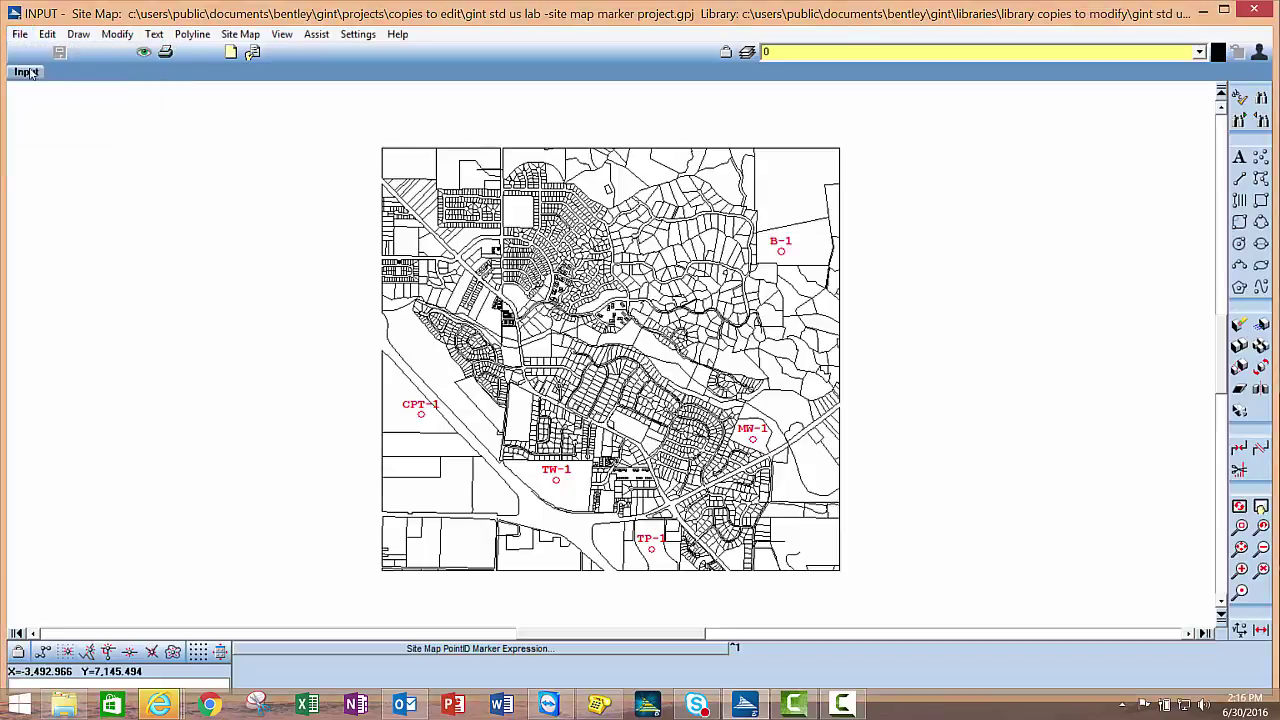
pyautogui.click(28, 70)
pyautogui.click(20, 37)
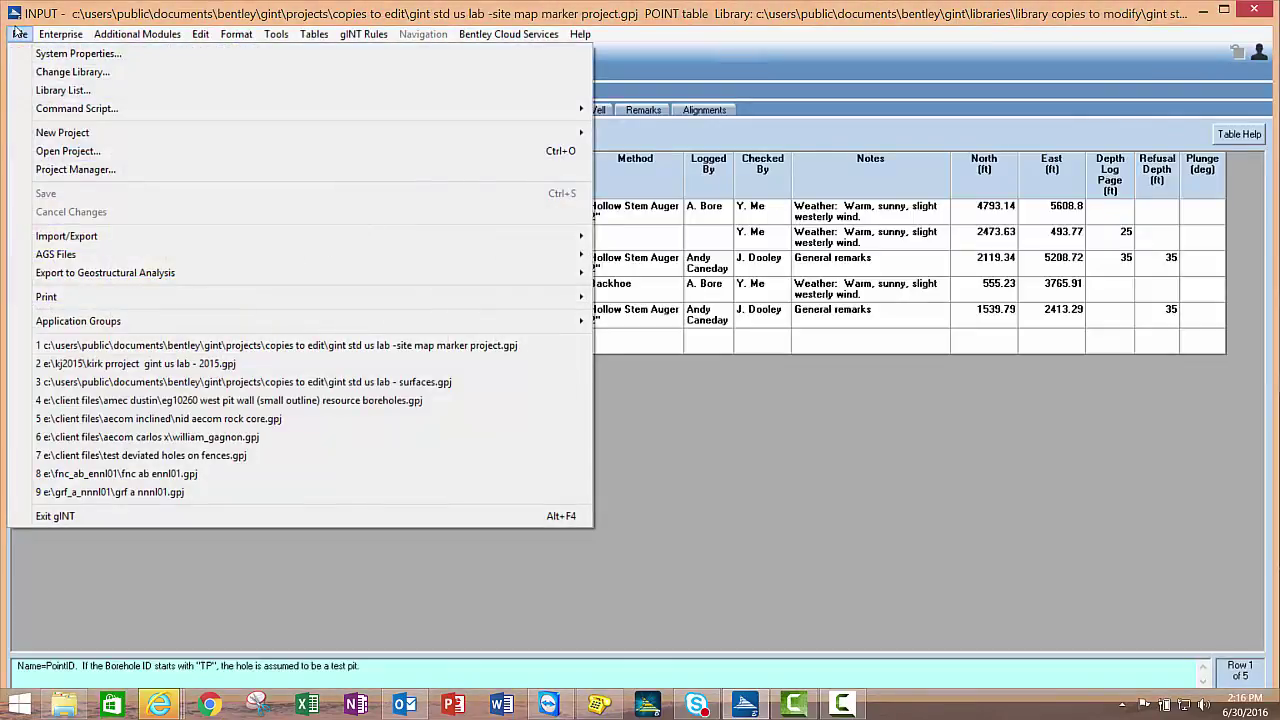
pyautogui.click(61, 66)
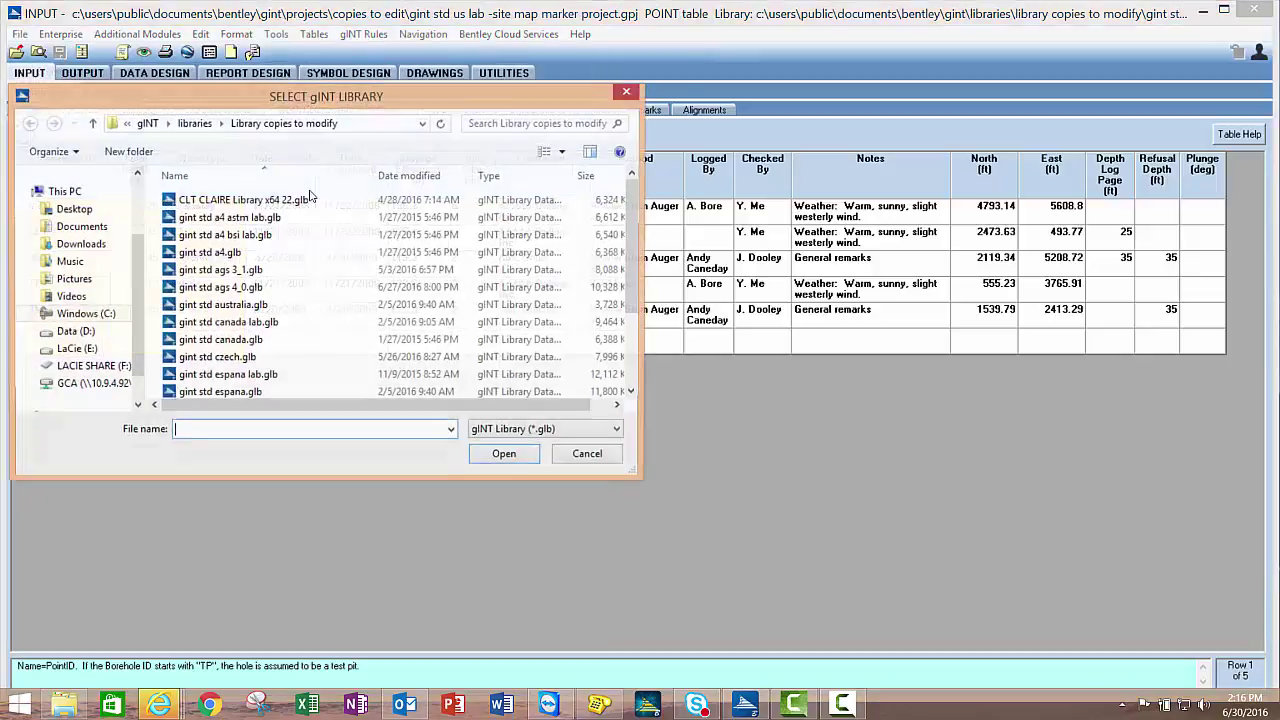
pyautogui.click(451, 431)
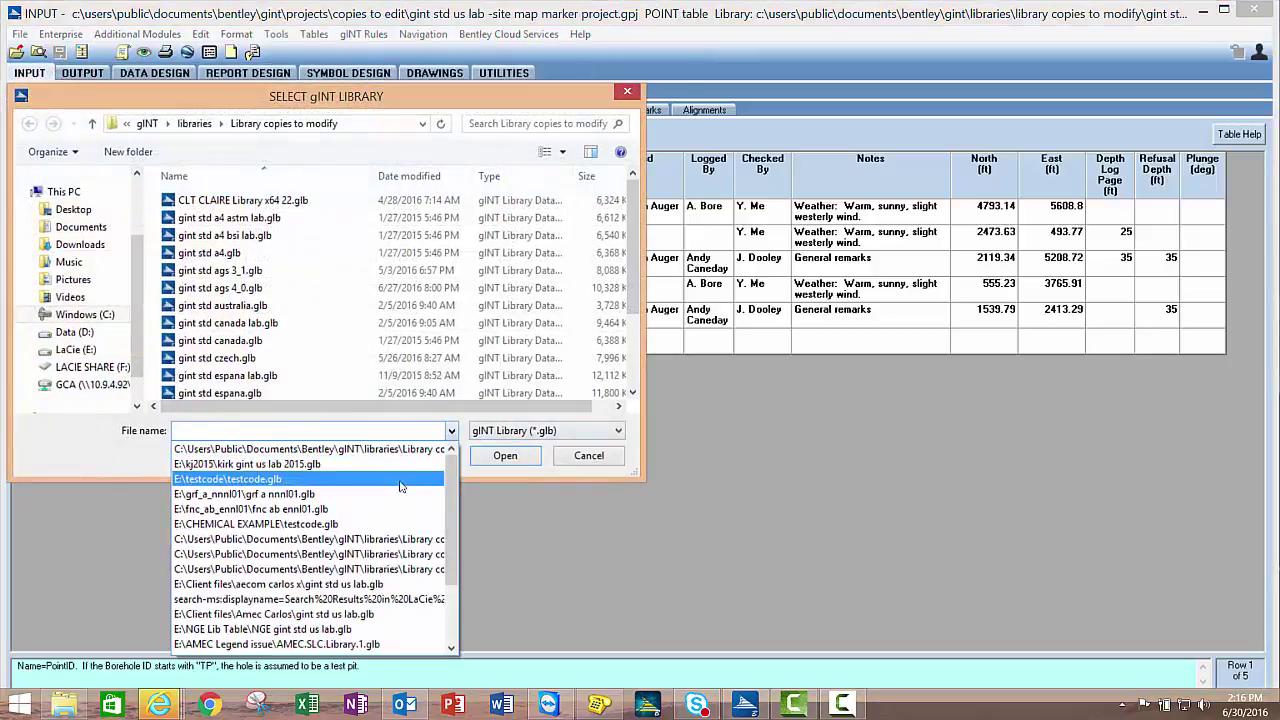
pyautogui.click(395, 466)
pyautogui.click(505, 456)
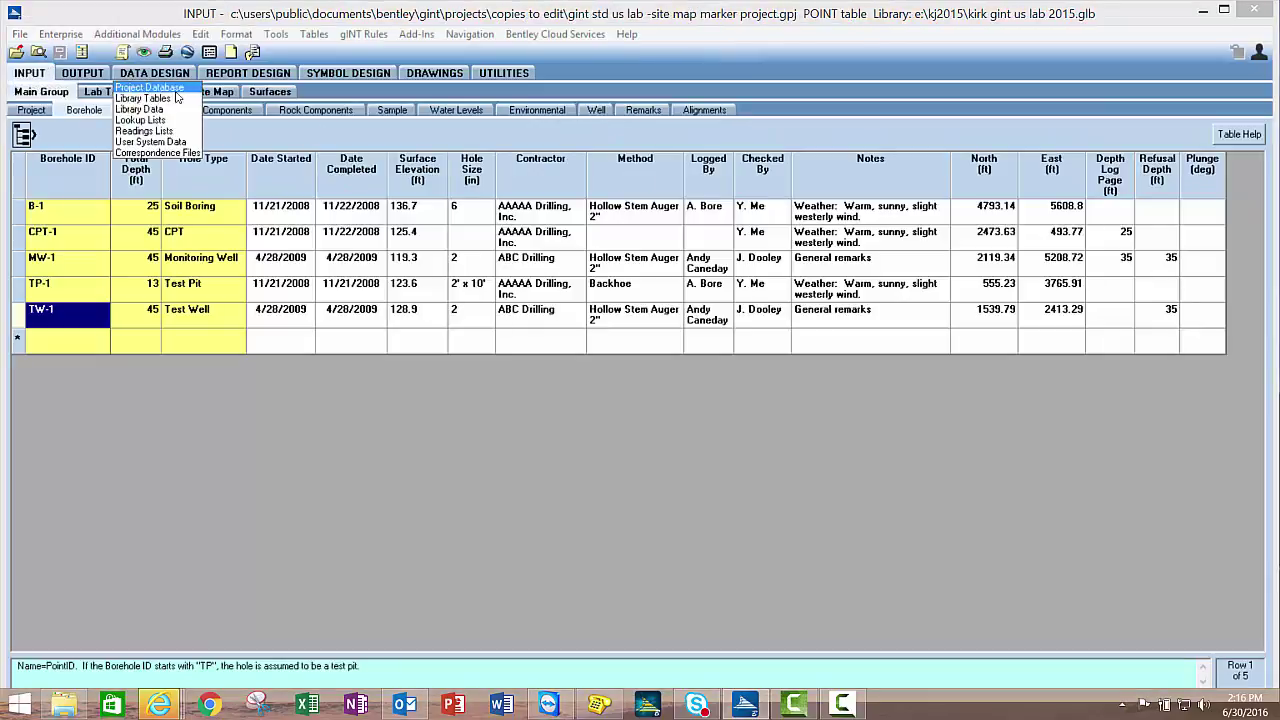
# Open the site map's PointID marker expression in the enlarged expression editor
pyautogui.click(228, 96)
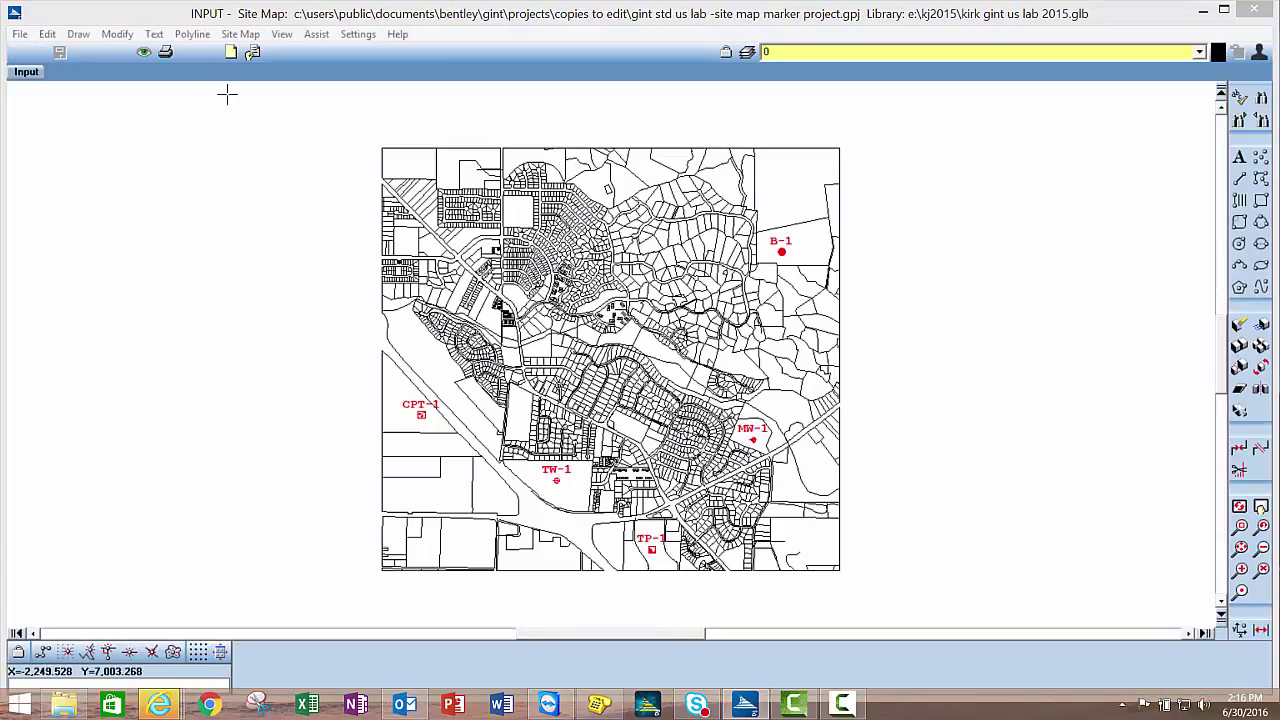
pyautogui.click(238, 36)
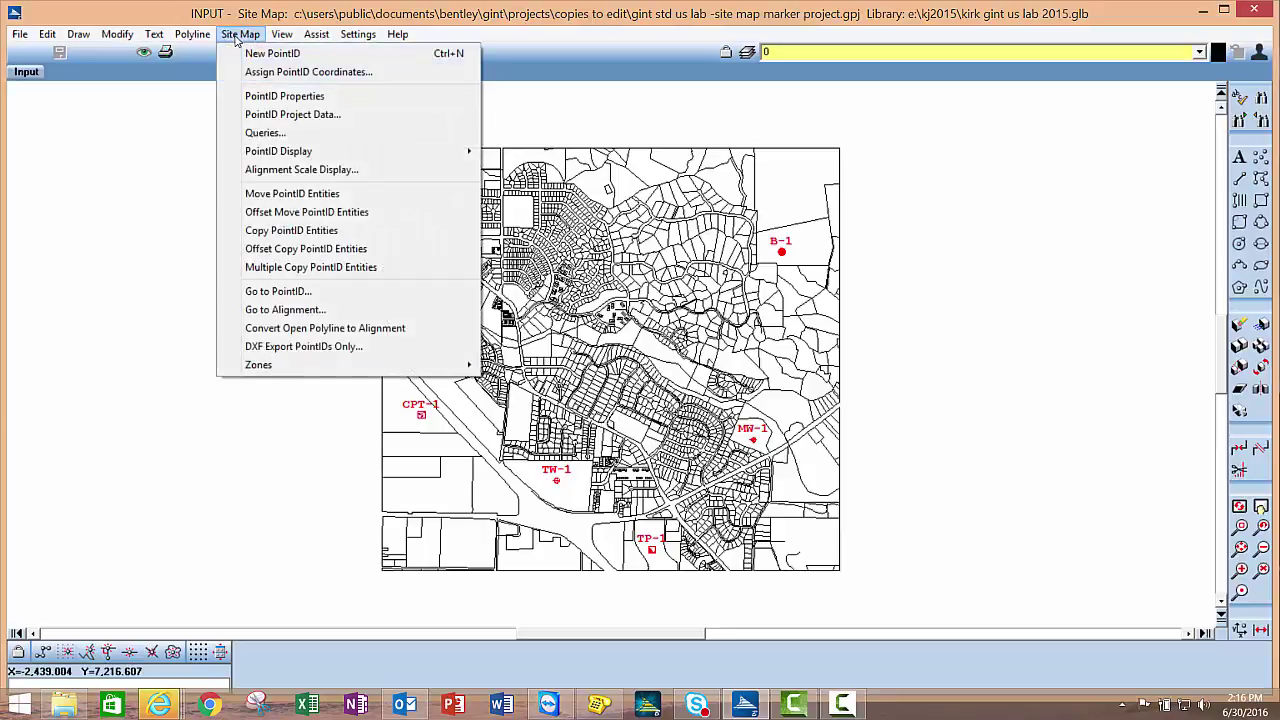
pyautogui.moveTo(440, 151)
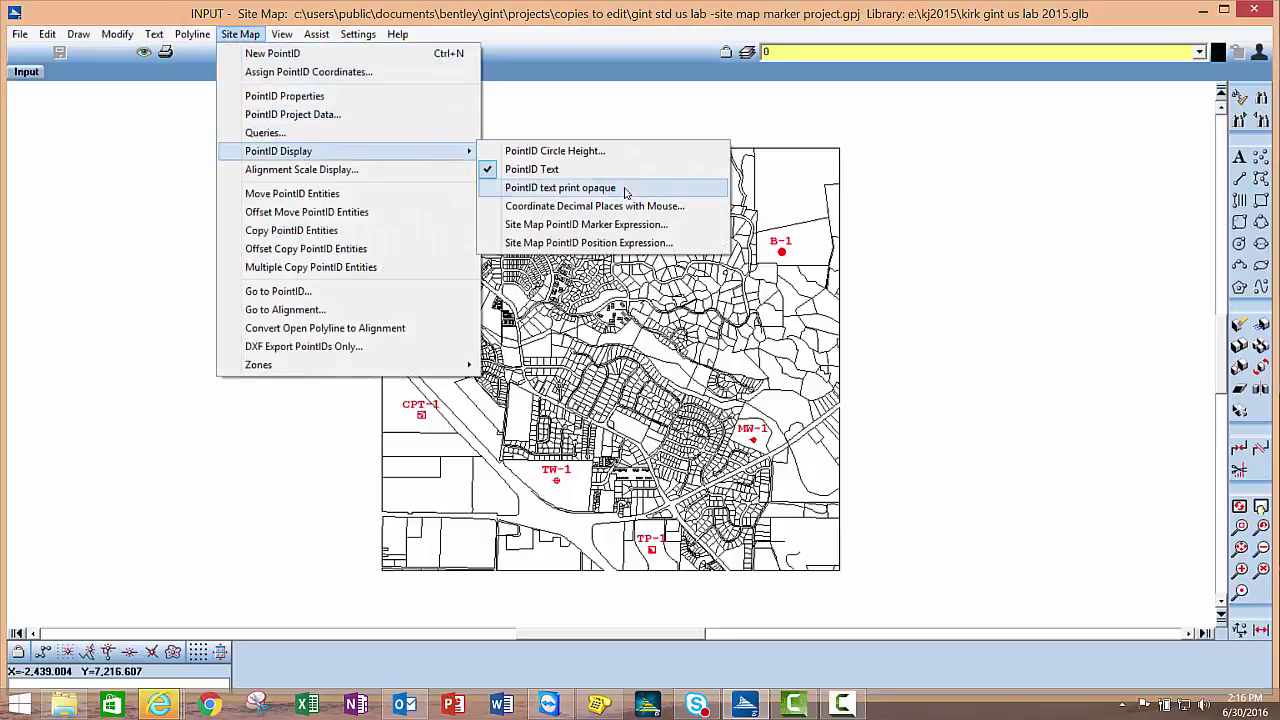
pyautogui.click(600, 224)
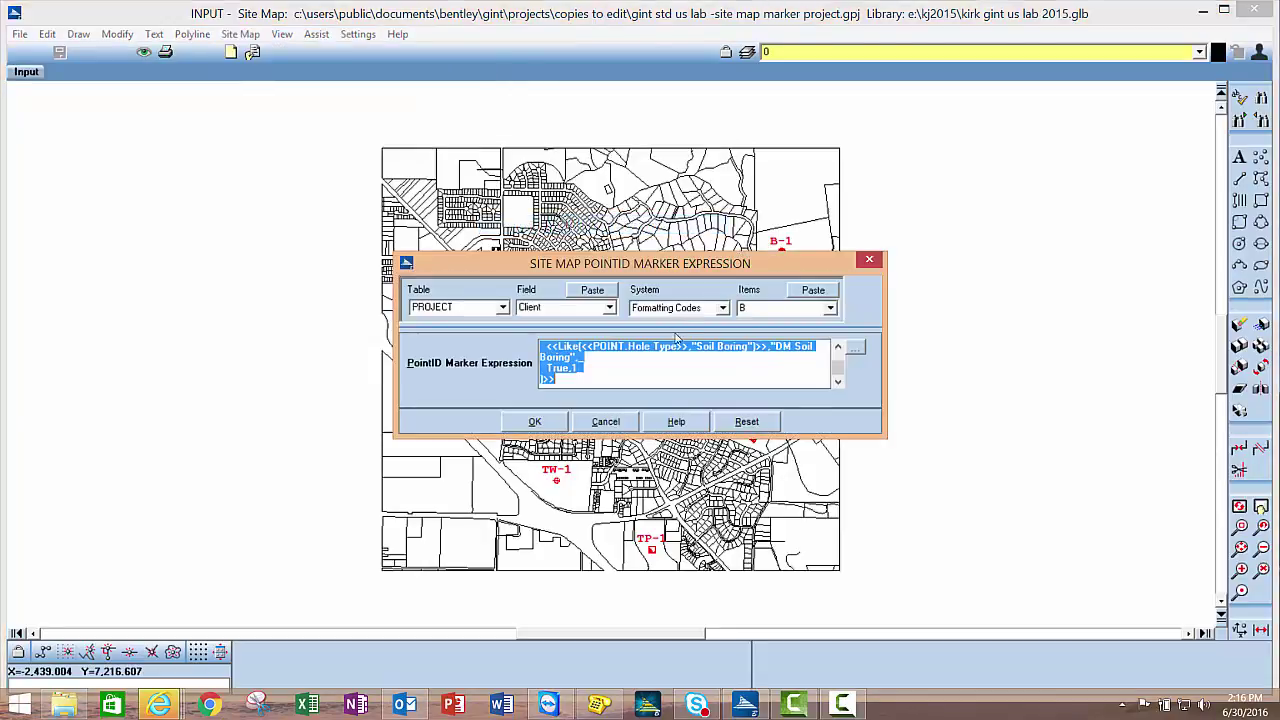
pyautogui.click(855, 347)
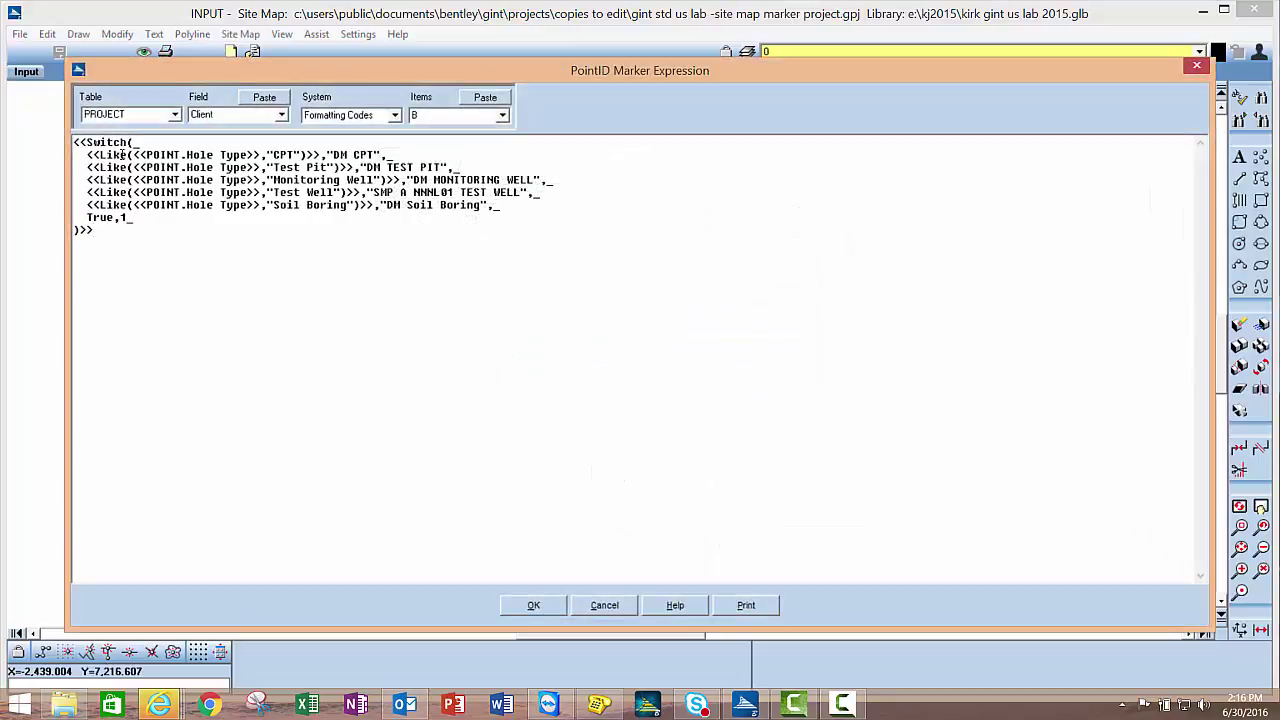
# Copy the entire Switch expression that assigns markers by POINT.Hole Type, and close both dialogs without changes
pyautogui.moveTo(75, 142); pyautogui.dragTo(177, 251)
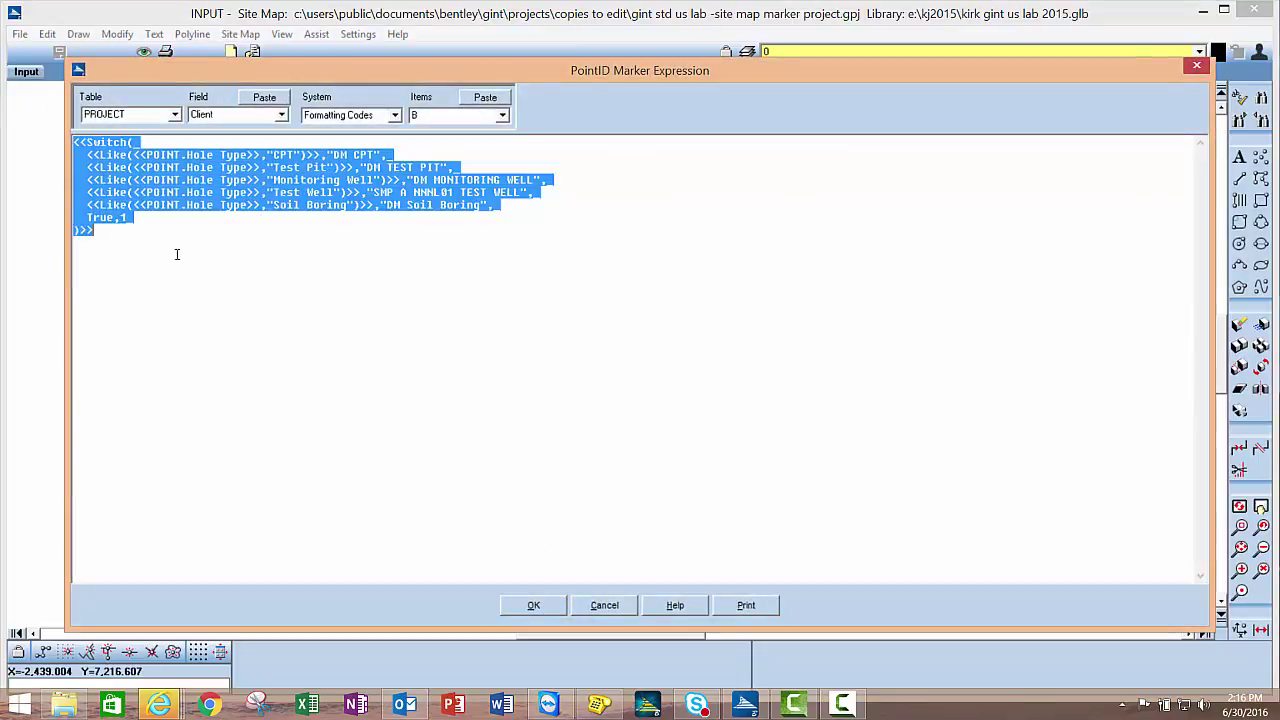
pyautogui.rightClick(184, 201)
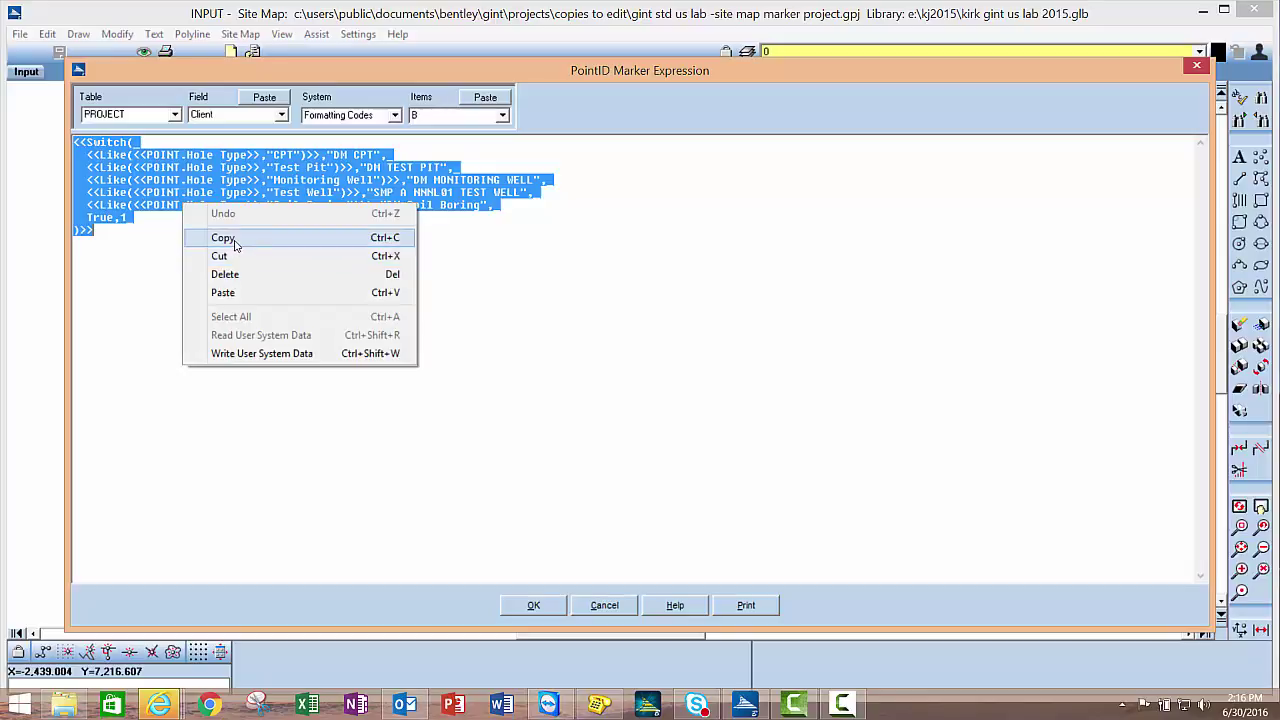
pyautogui.click(222, 237)
pyautogui.click(606, 605)
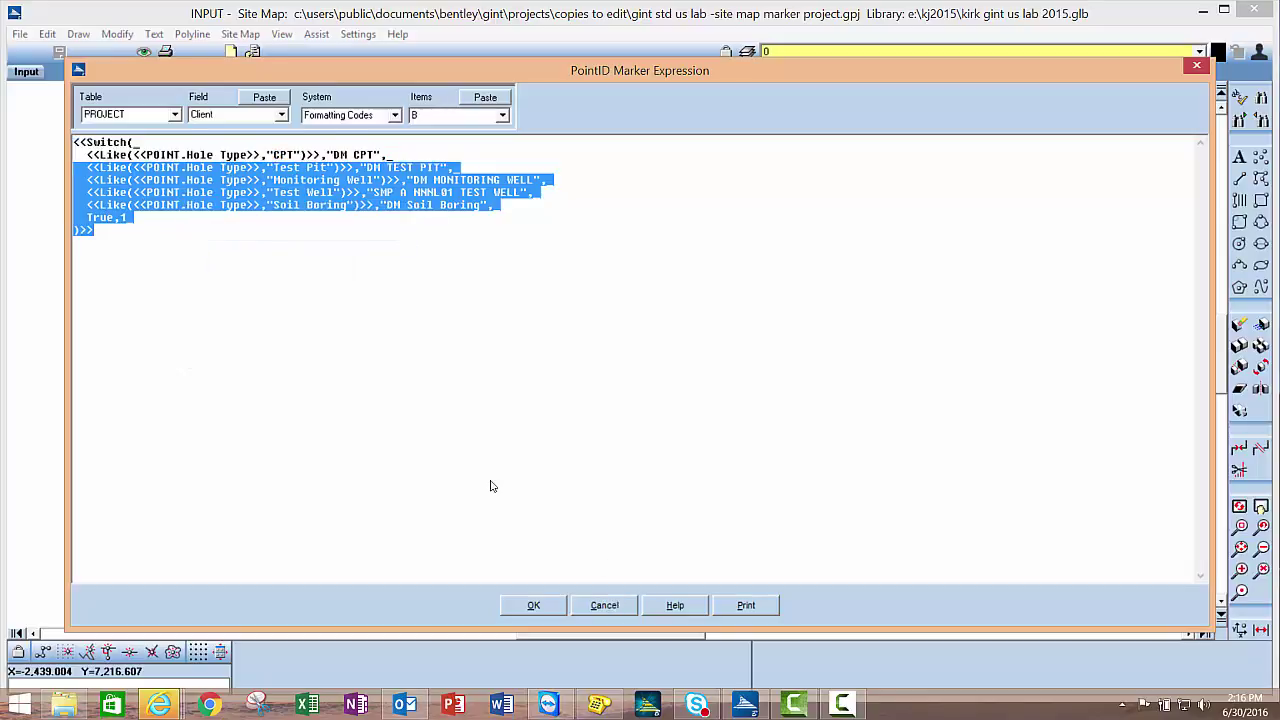
pyautogui.click(606, 421)
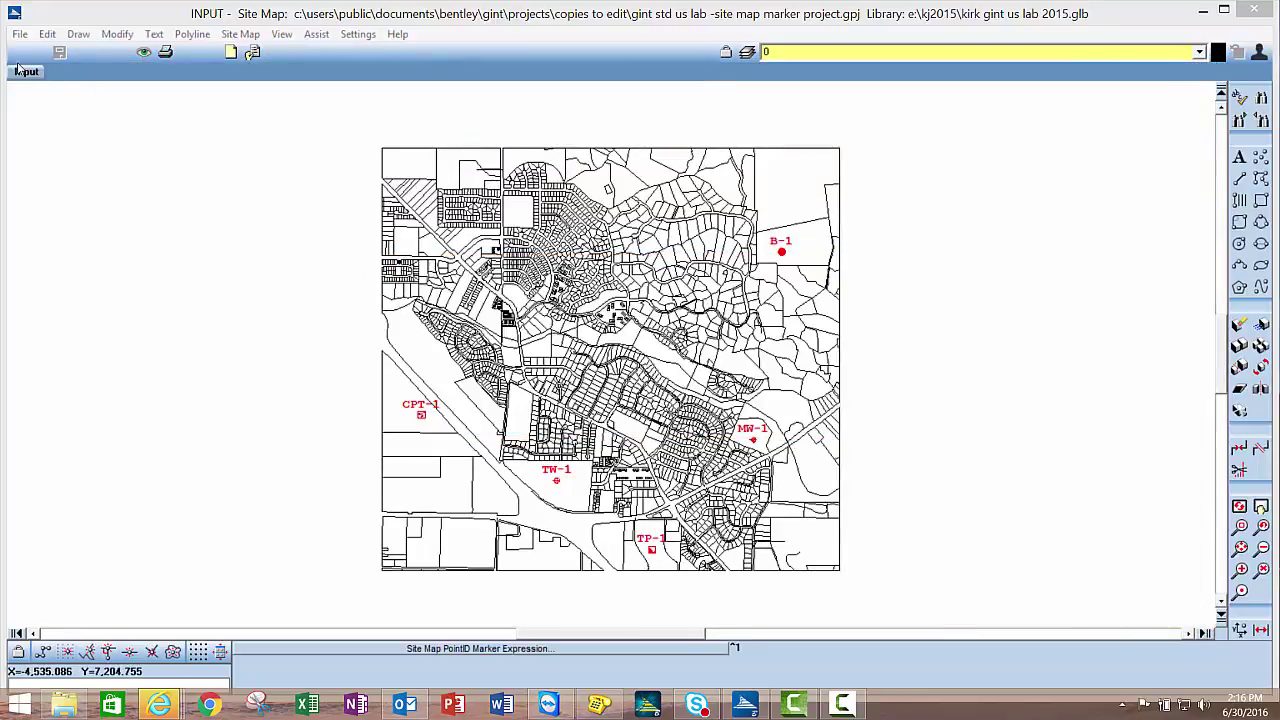
# Change the library back to the previously used one in the Library copies to modify folder, and open the site map
pyautogui.click(26, 71)
pyautogui.click(20, 34)
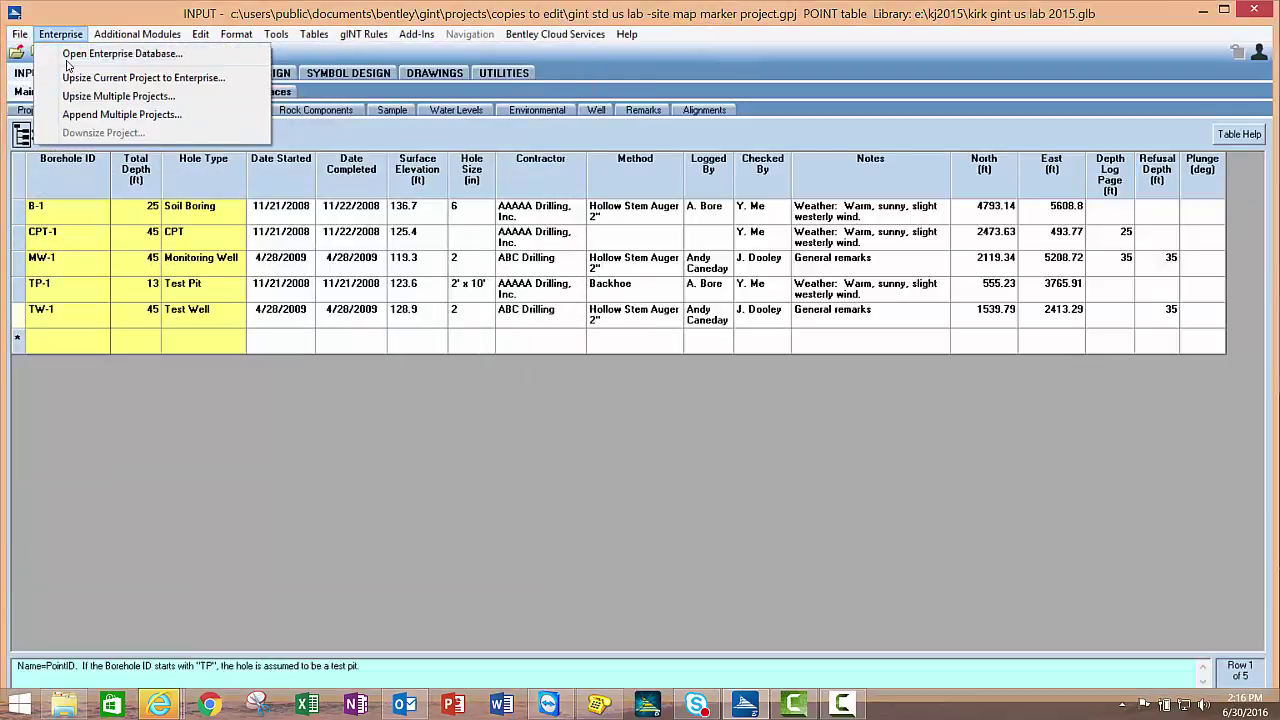
pyautogui.click(60, 72)
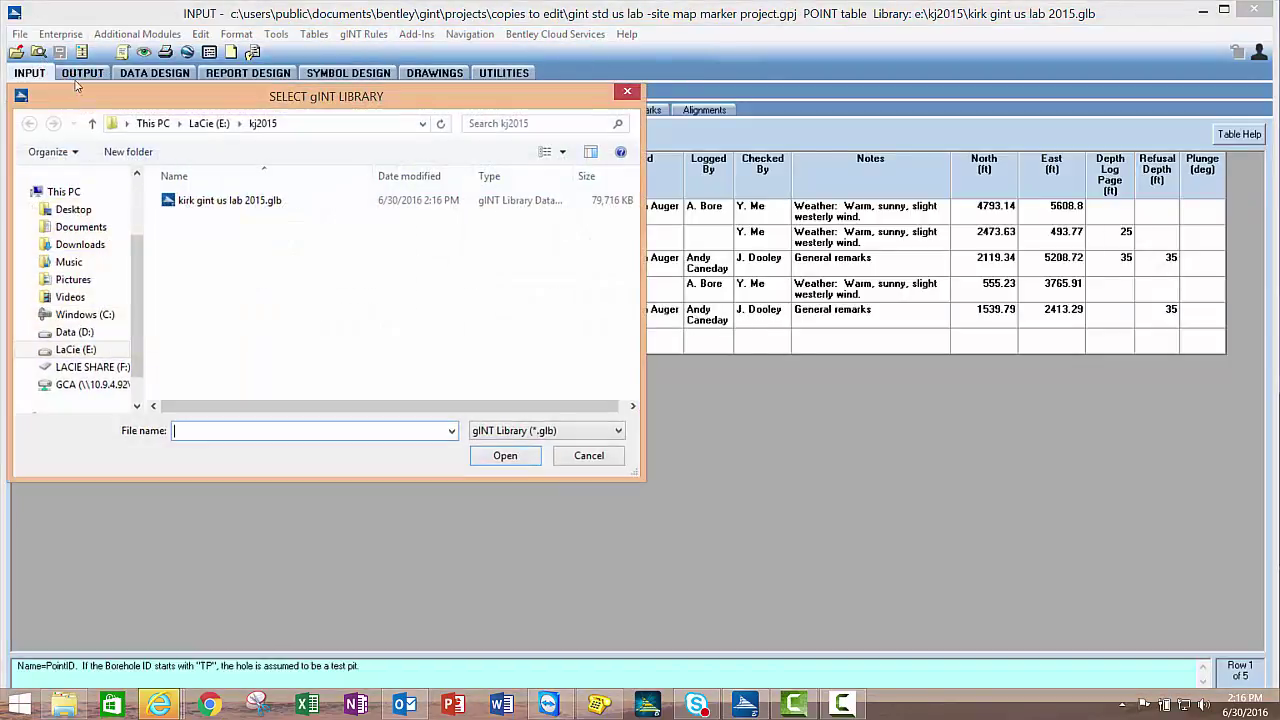
pyautogui.click(451, 431)
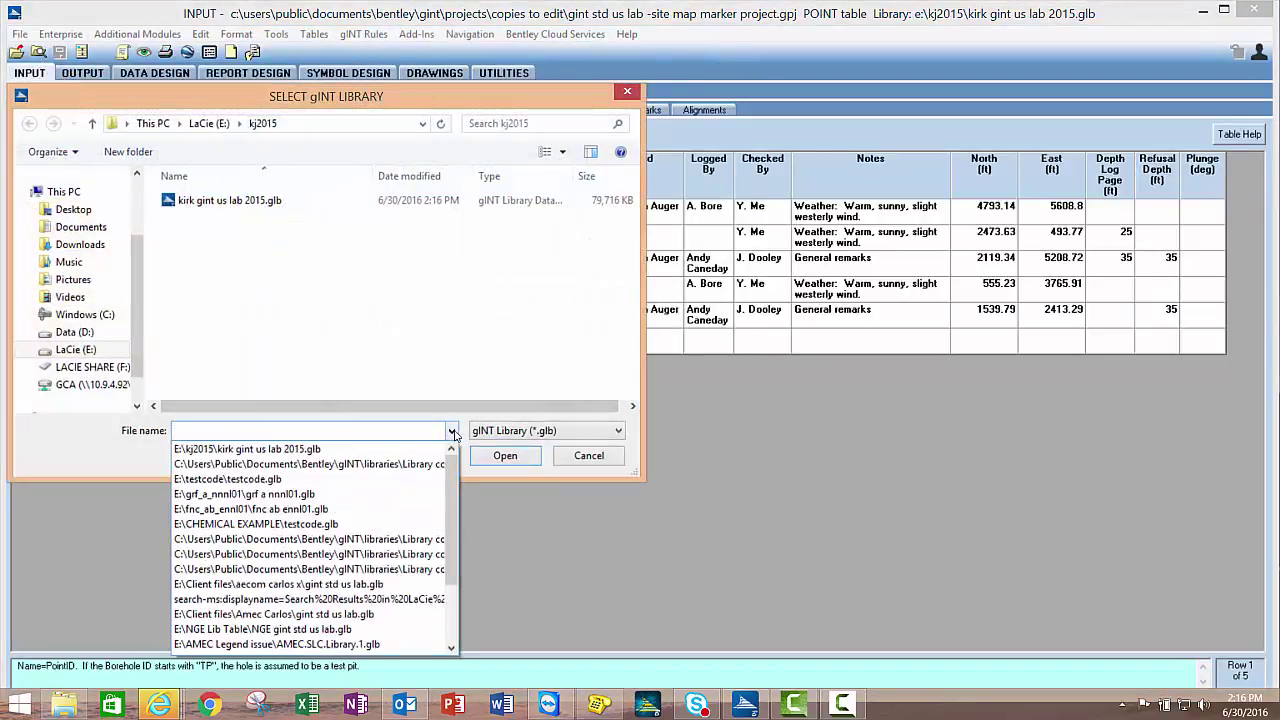
pyautogui.click(409, 465)
pyautogui.click(505, 456)
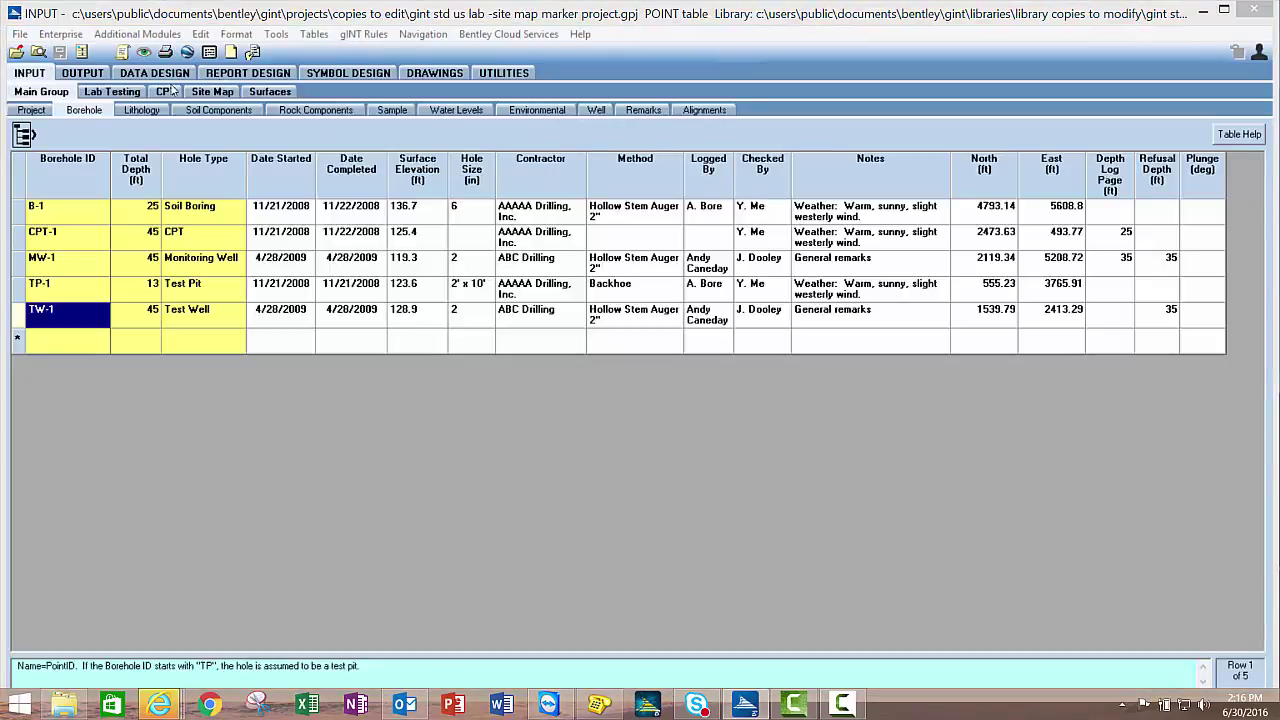
pyautogui.click(208, 92)
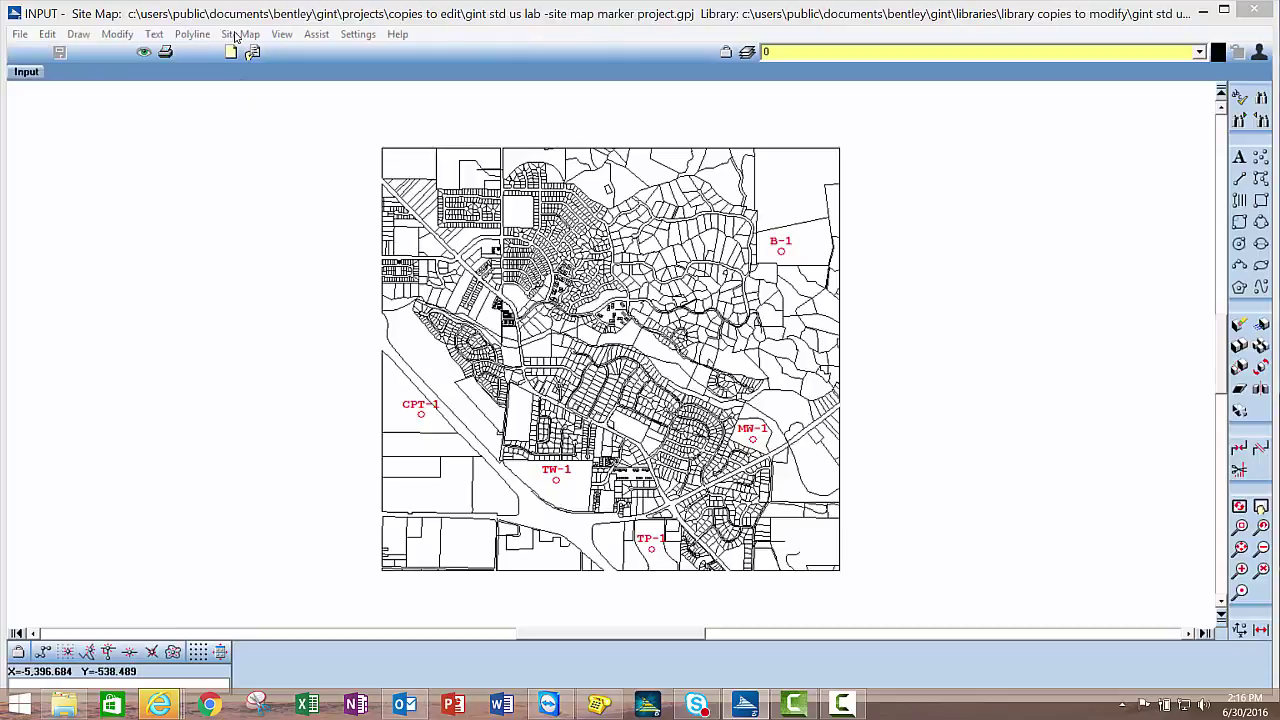
# Paste the copied Switch expression into the site map's PointID marker expression and apply it to the map
pyautogui.click(238, 34)
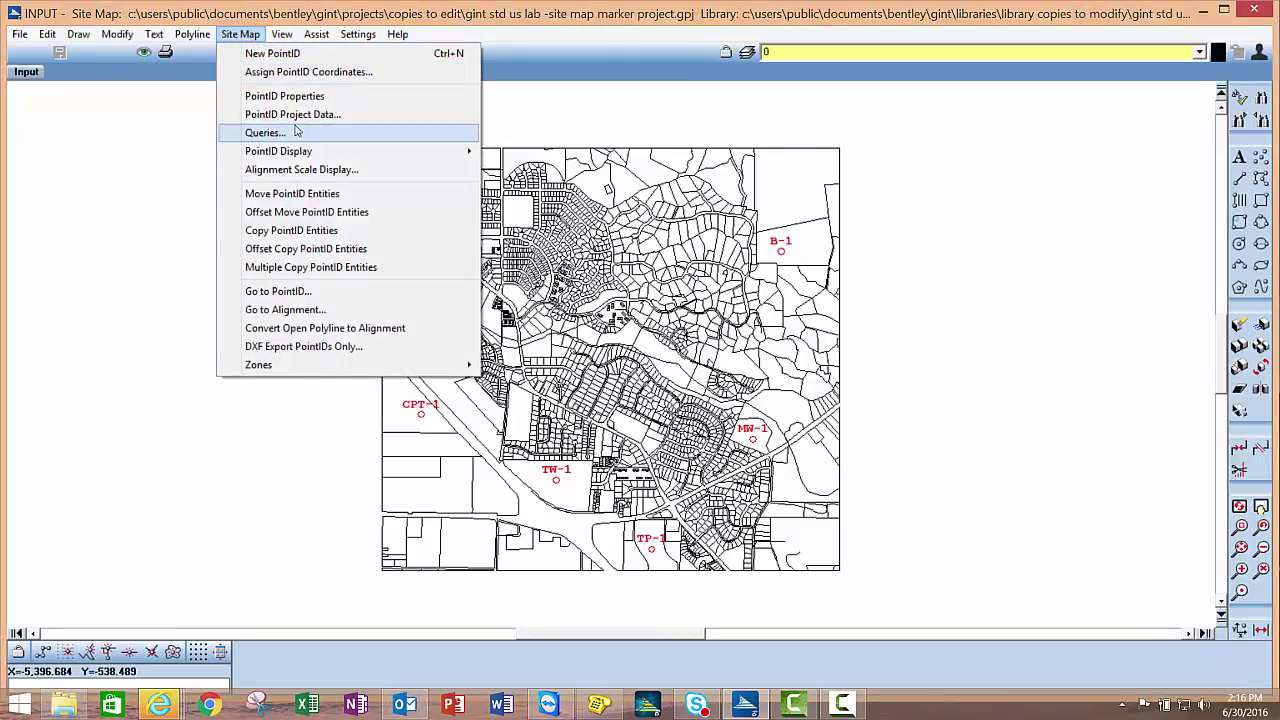
pyautogui.moveTo(307, 151)
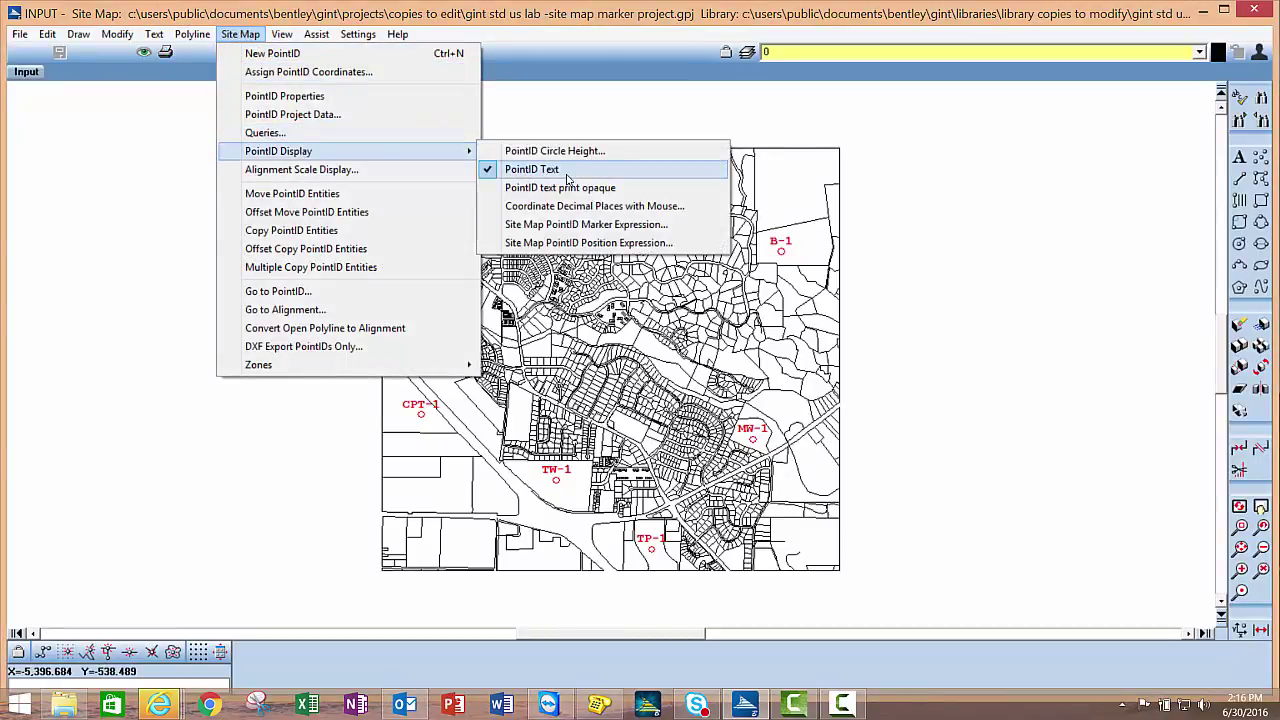
pyautogui.click(598, 225)
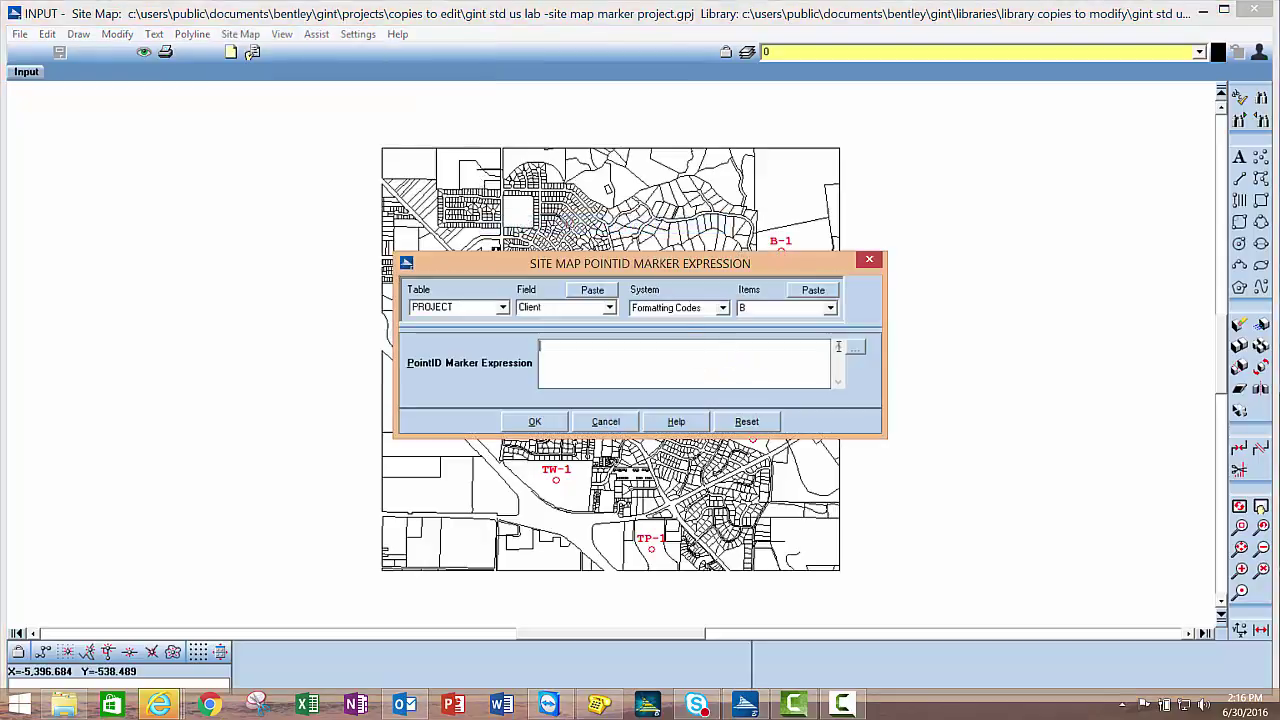
pyautogui.click(856, 346)
pyautogui.rightClick(229, 225)
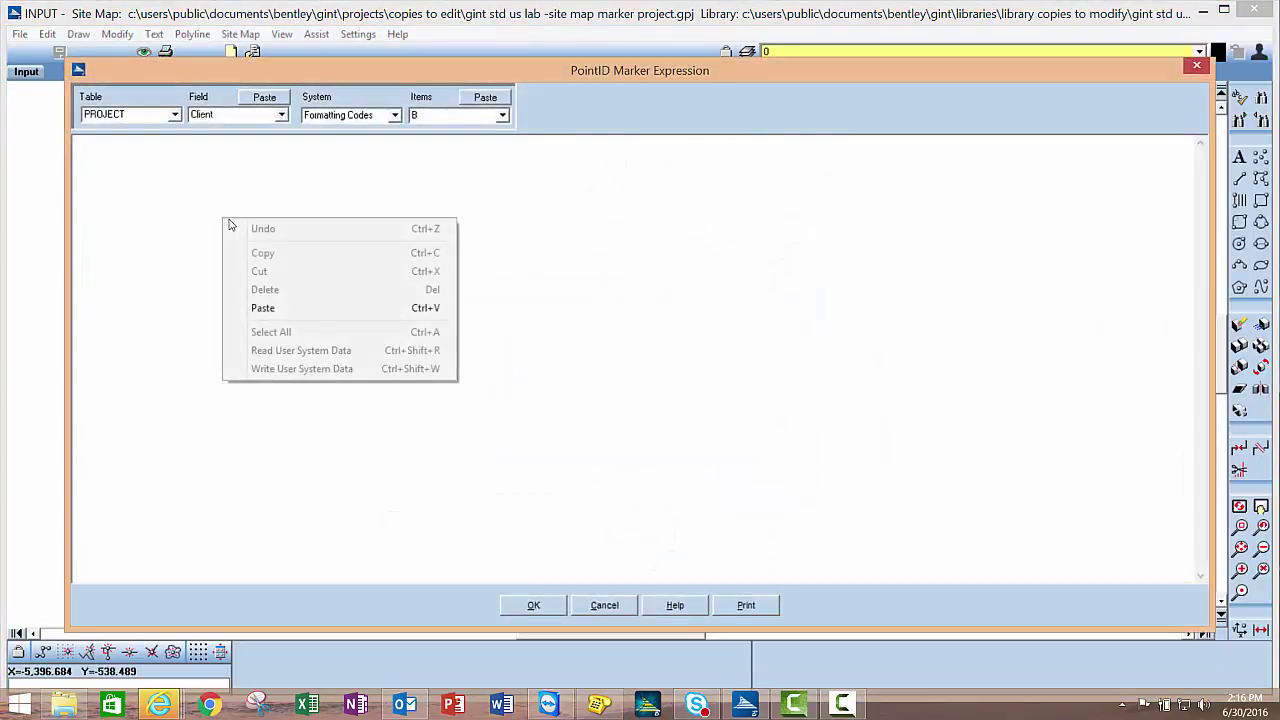
pyautogui.click(265, 308)
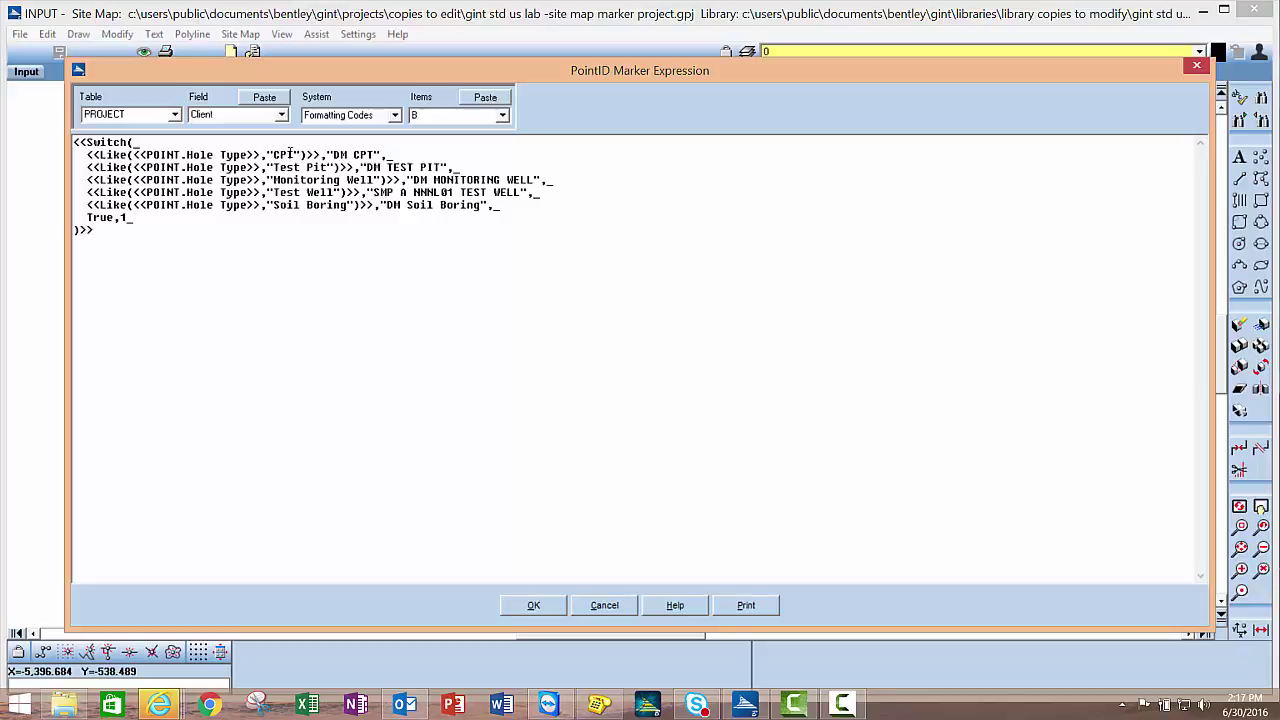
pyautogui.click(348, 155)
pyautogui.click(541, 606)
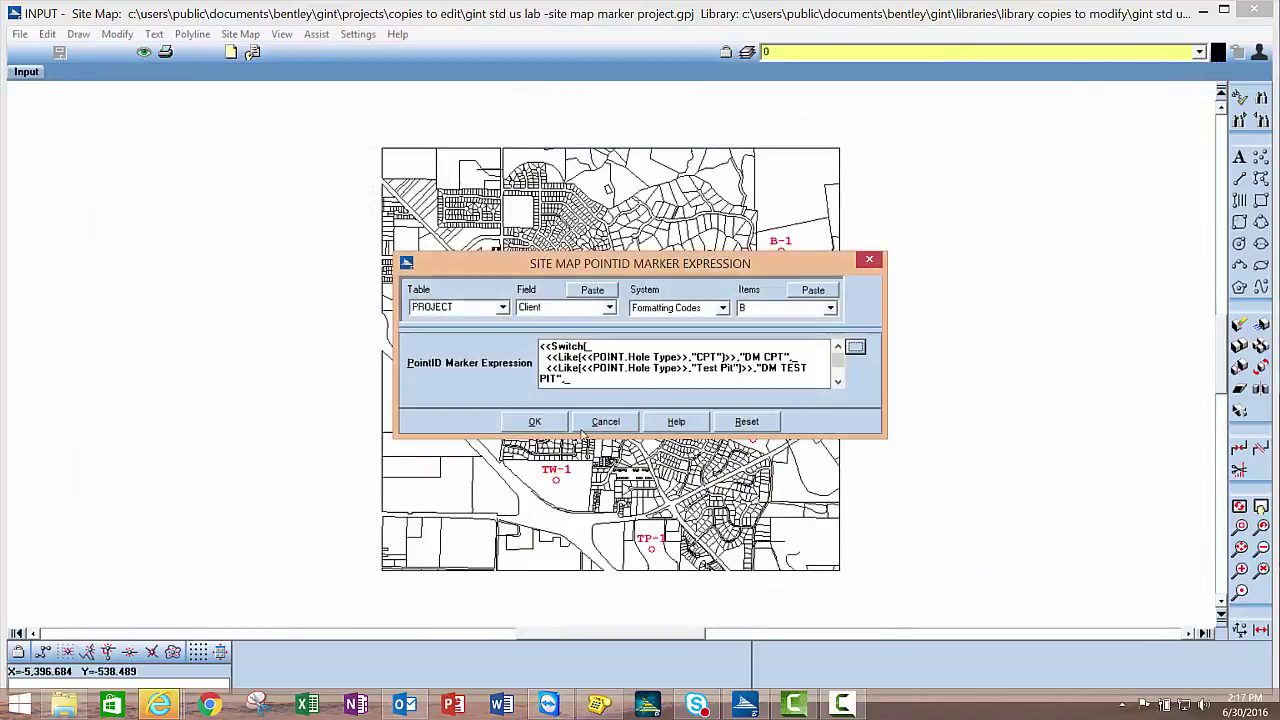
pyautogui.click(535, 421)
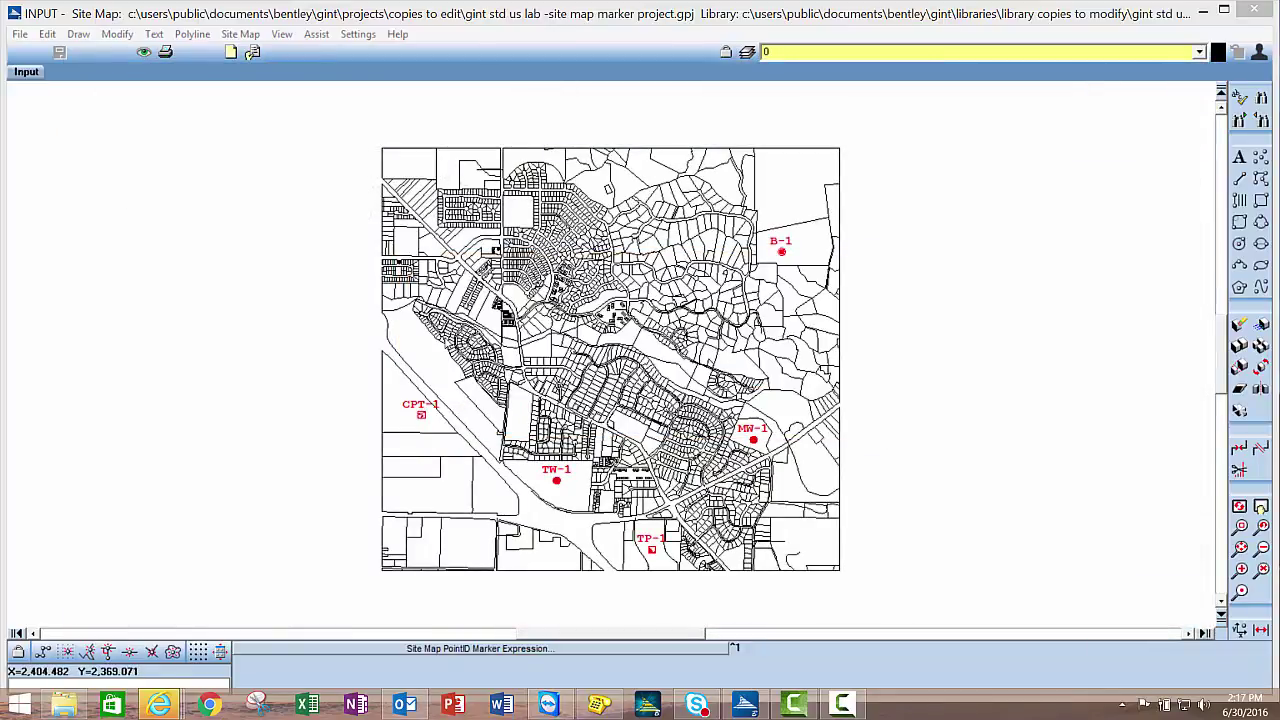
# Examine the CPT-1, TP-1 and B-1 markers on the site map up close, restoring the full map extent after each
pyautogui.click(1241, 592)
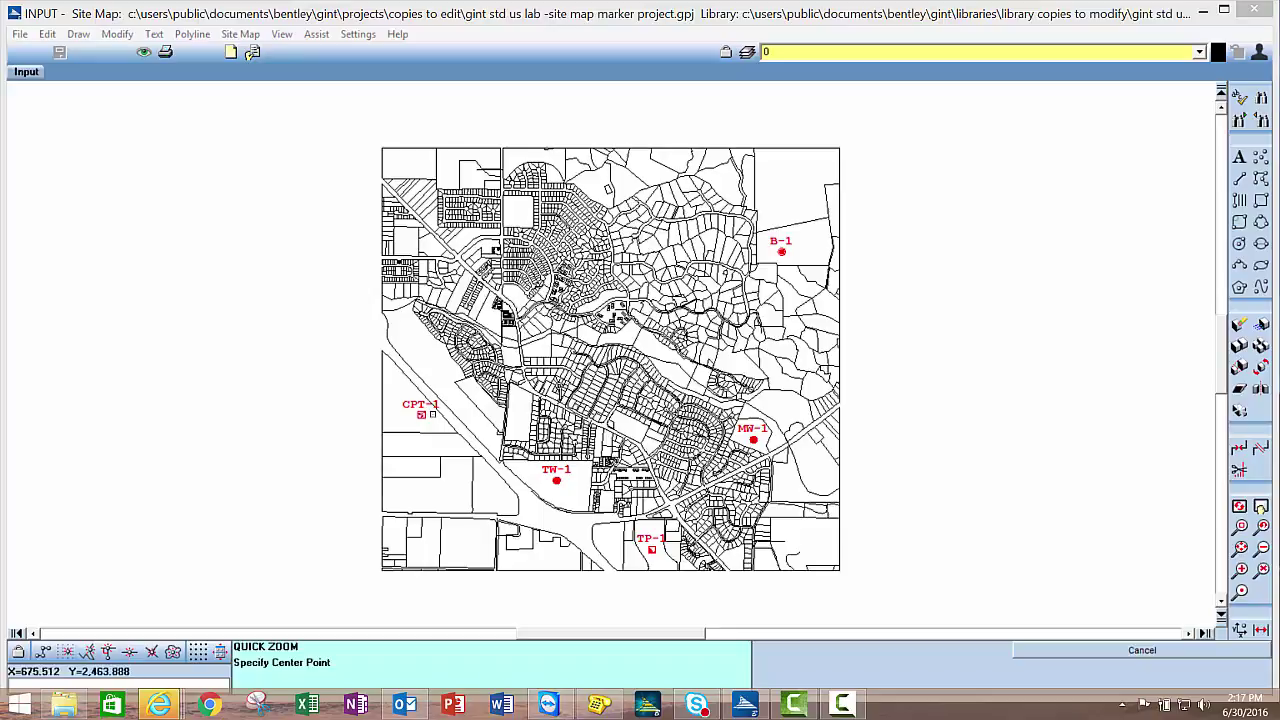
pyautogui.click(436, 416)
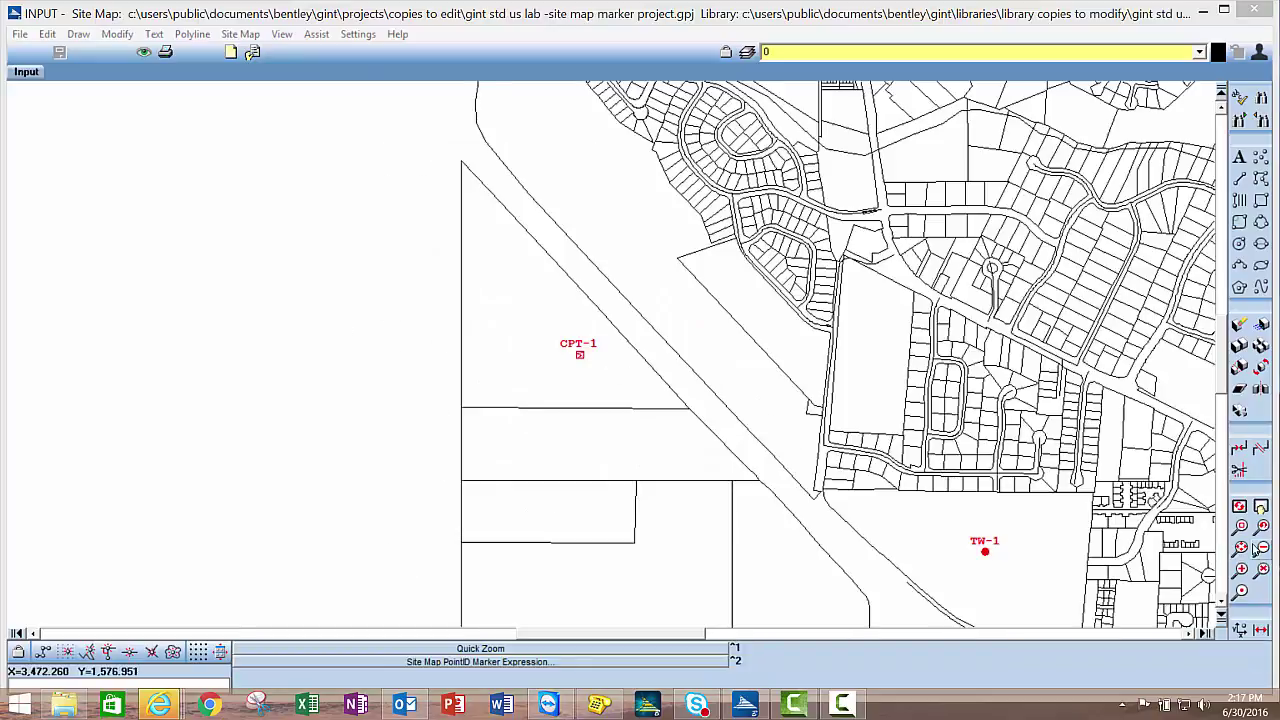
pyautogui.click(1242, 549)
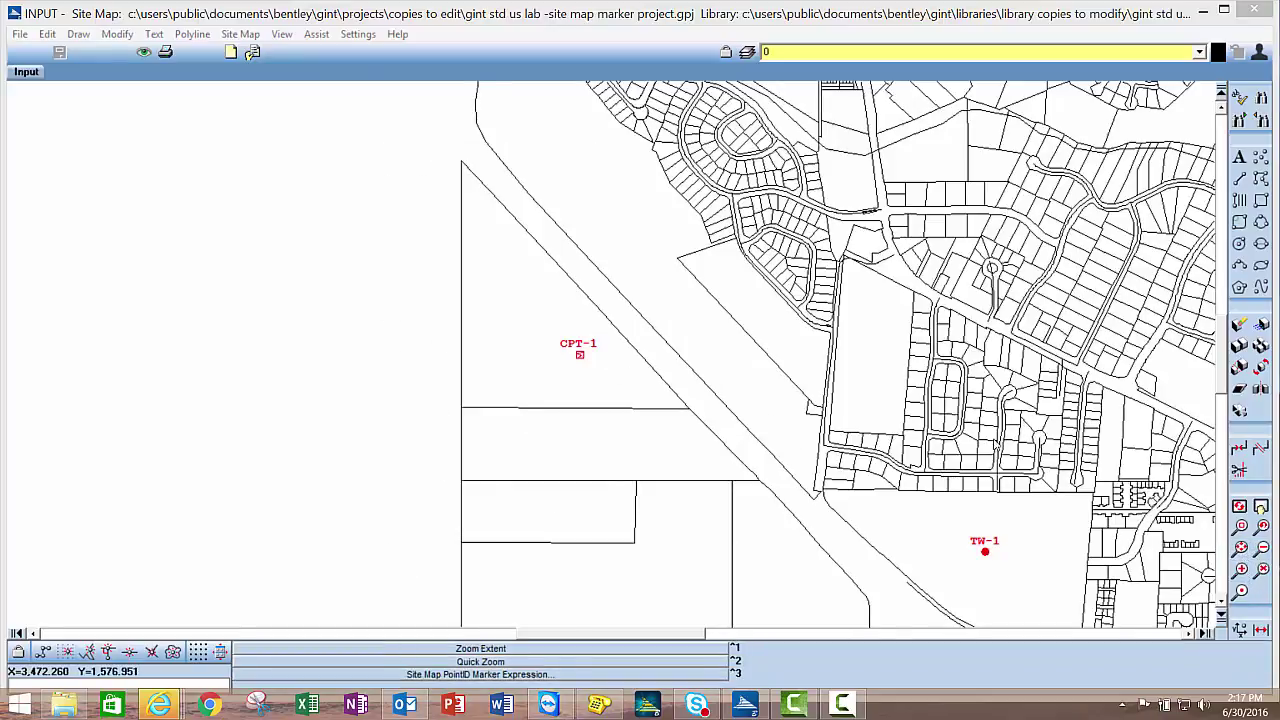
pyautogui.click(1240, 592)
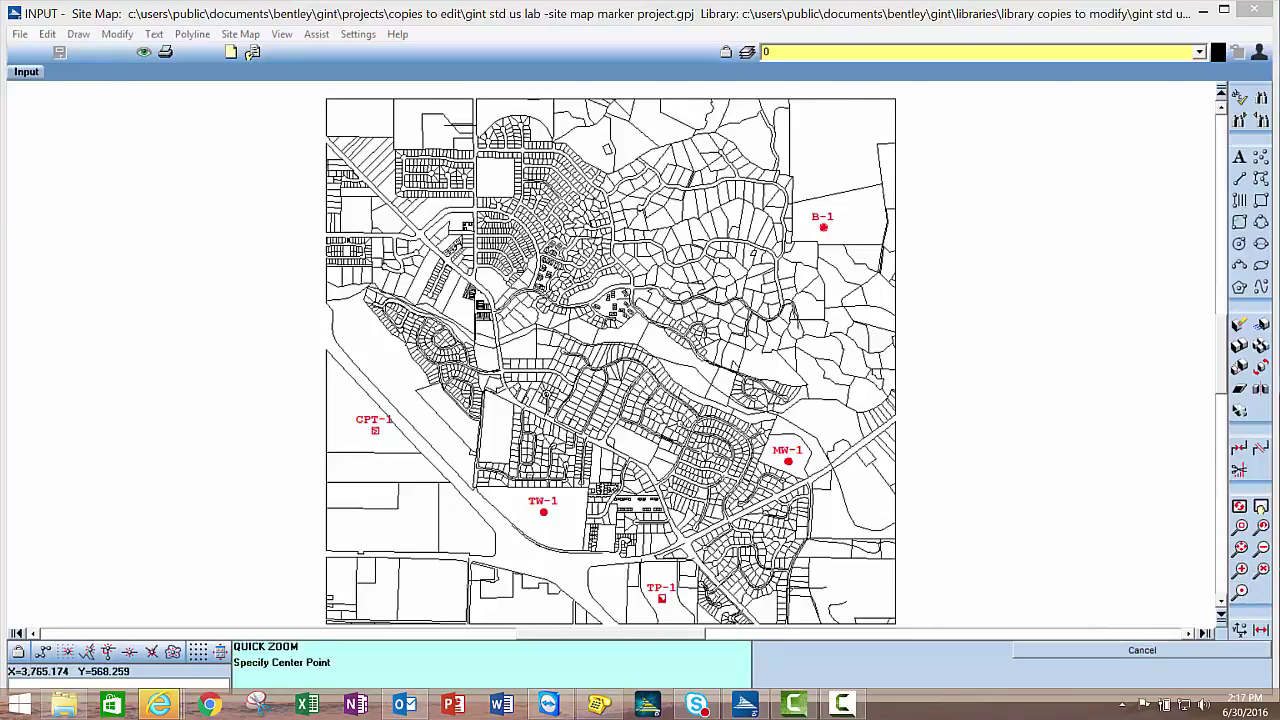
pyautogui.click(661, 598)
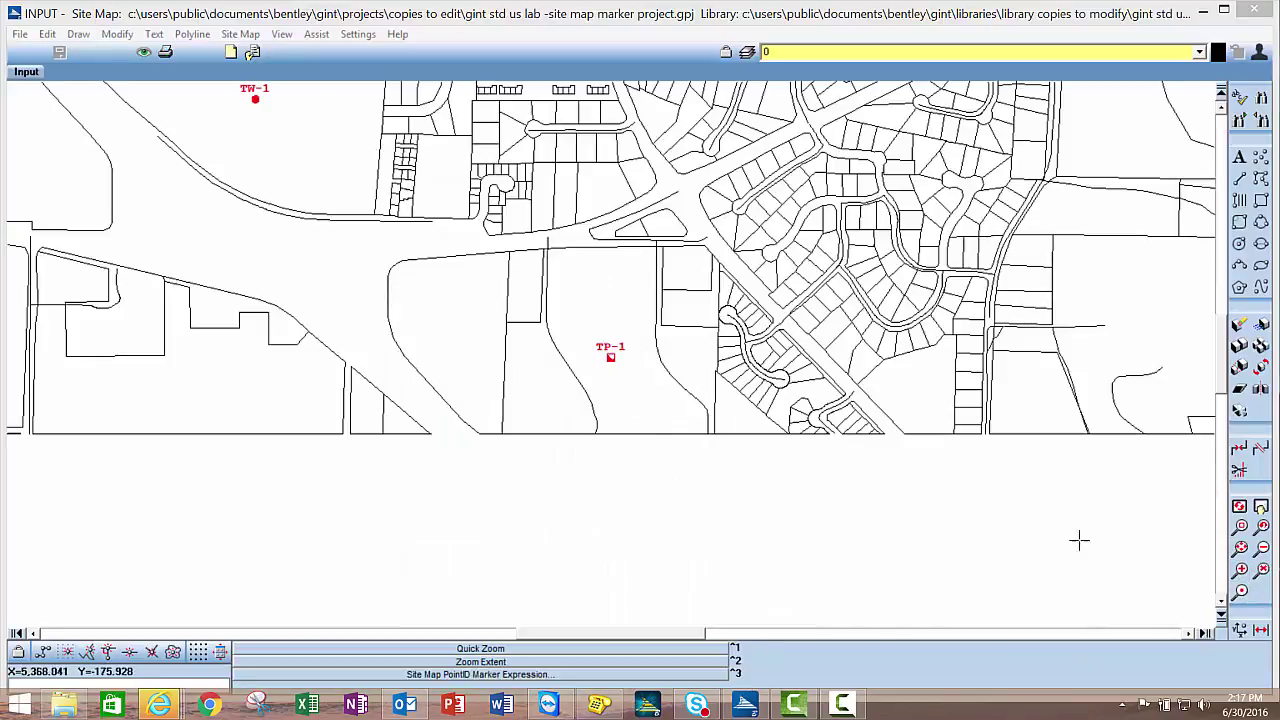
pyautogui.click(1240, 548)
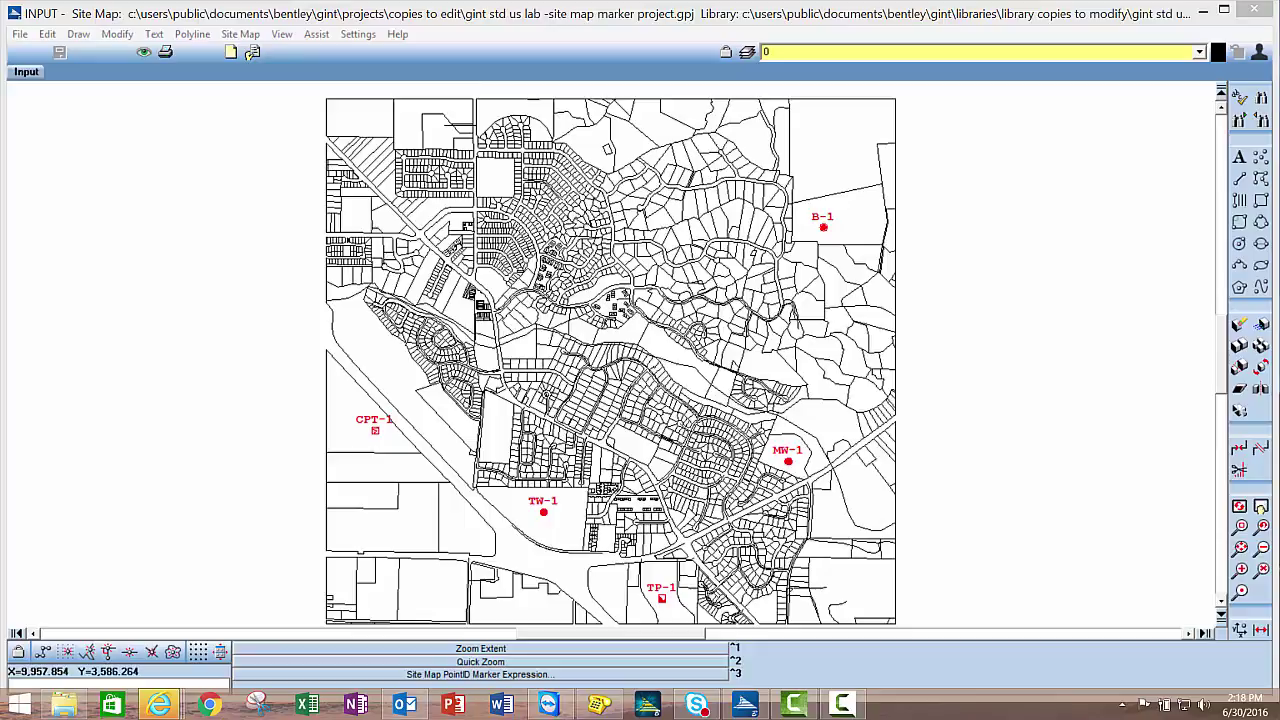
pyautogui.click(1241, 592)
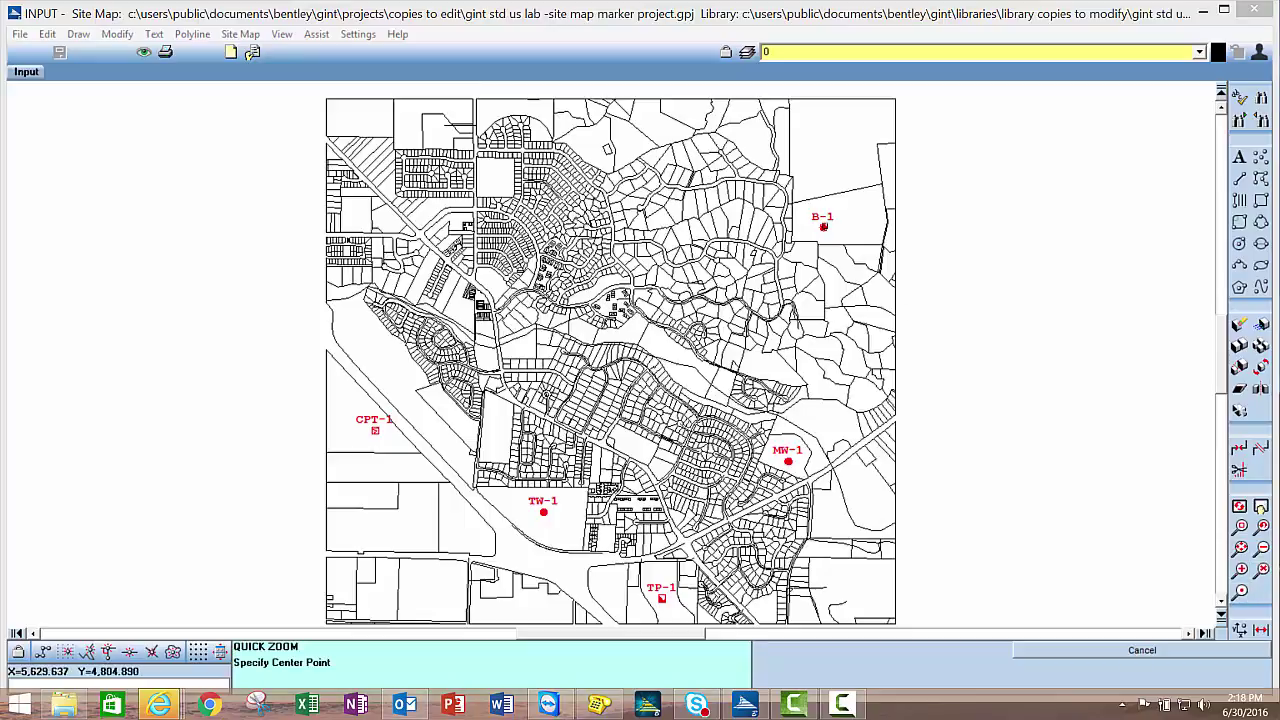
pyautogui.click(825, 229)
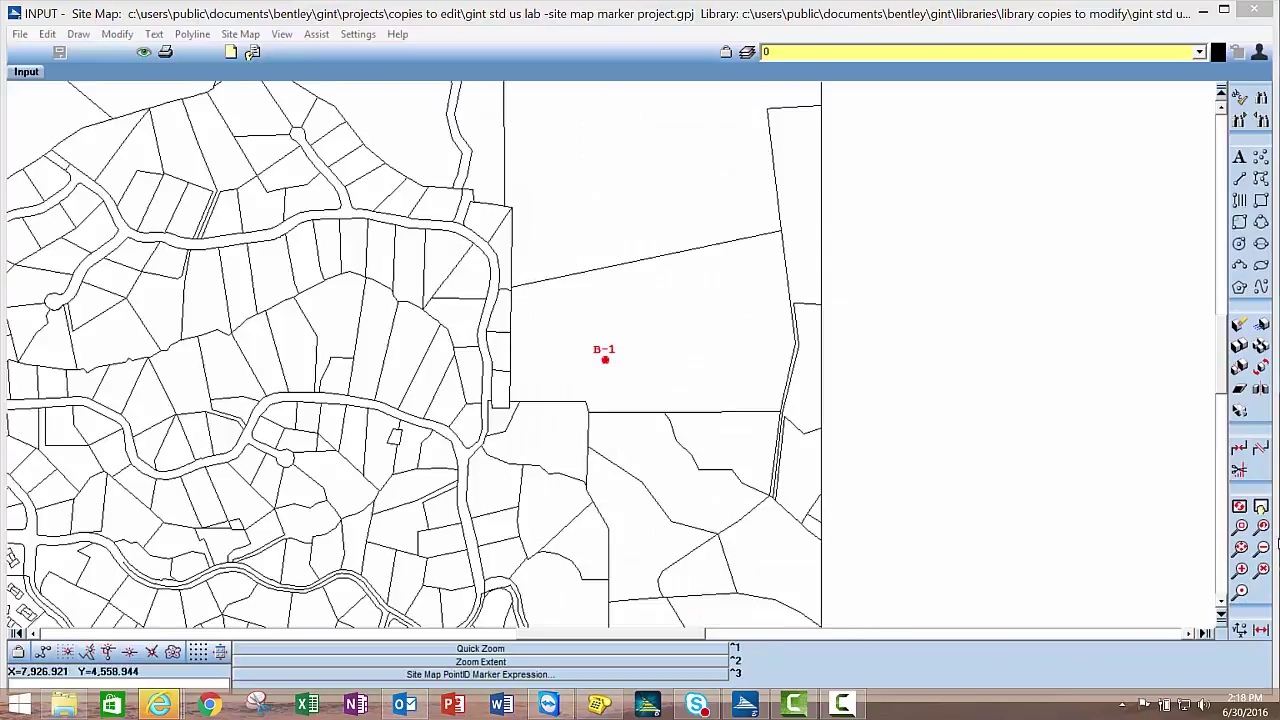
pyautogui.click(1241, 547)
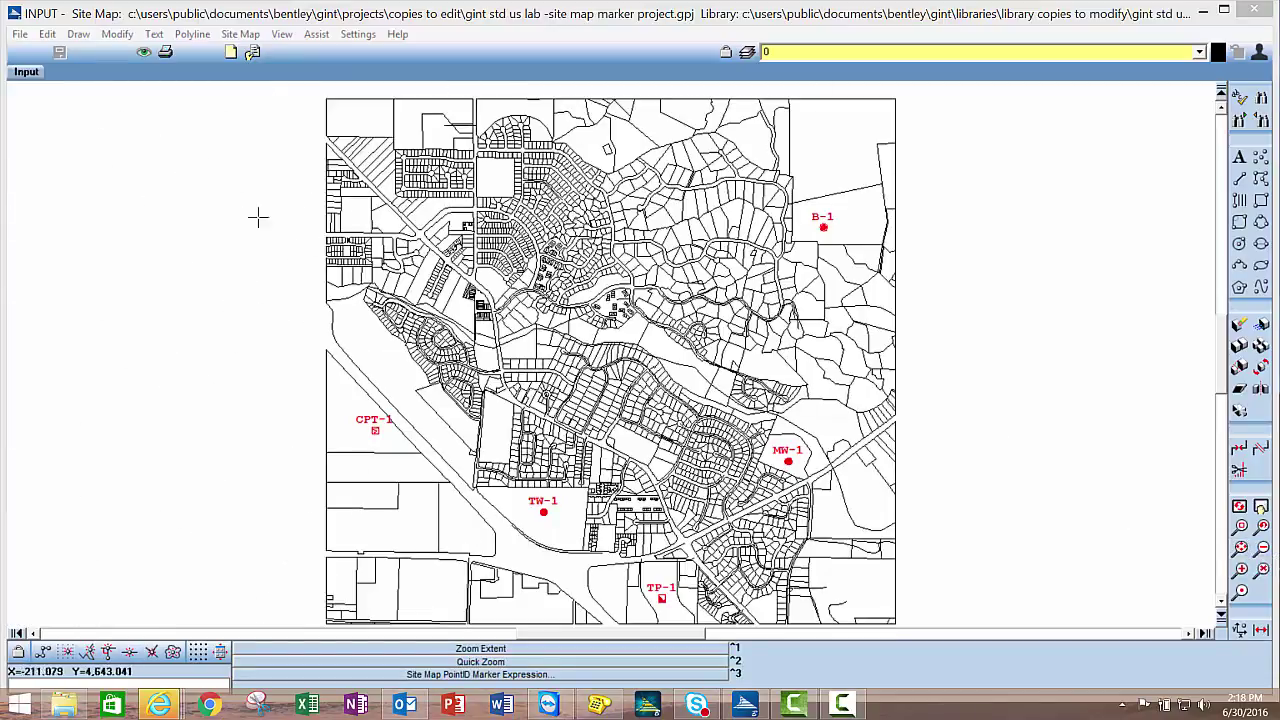
# Leave the site map and display the DM SOIL BORING data marker in Symbol Design
pyautogui.click(25, 68)
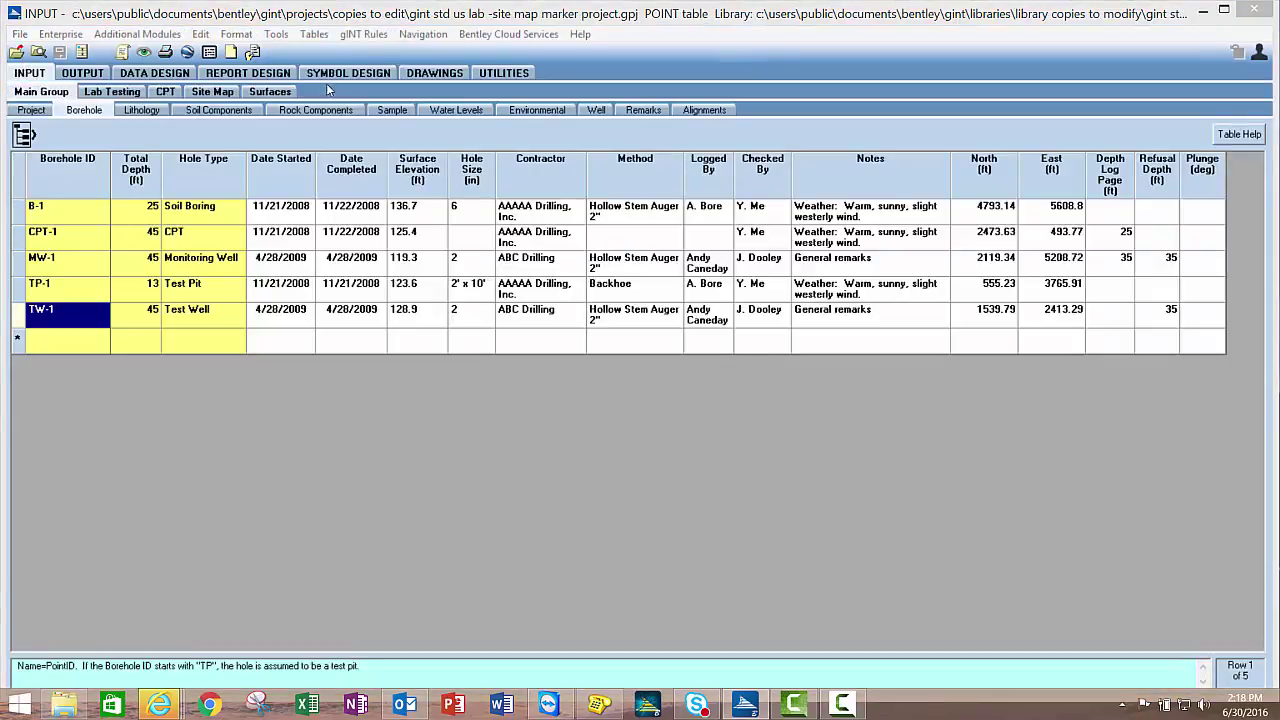
pyautogui.click(302, 70)
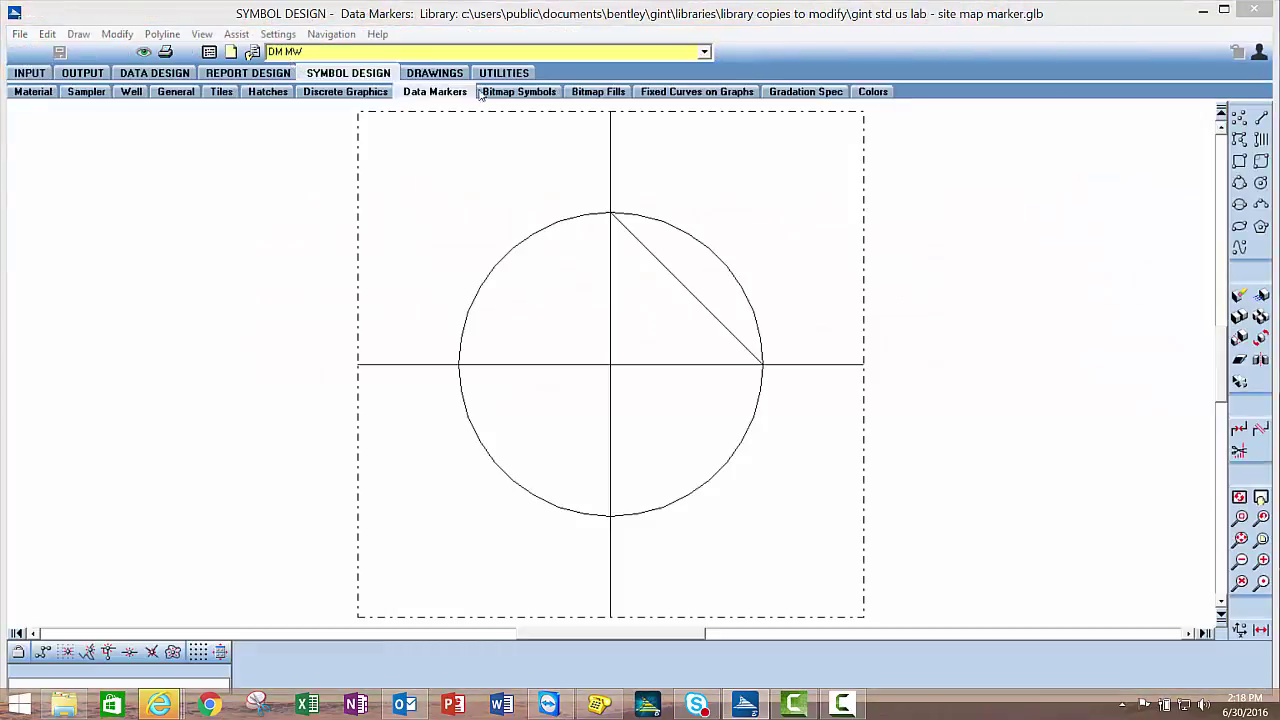
pyautogui.click(705, 52)
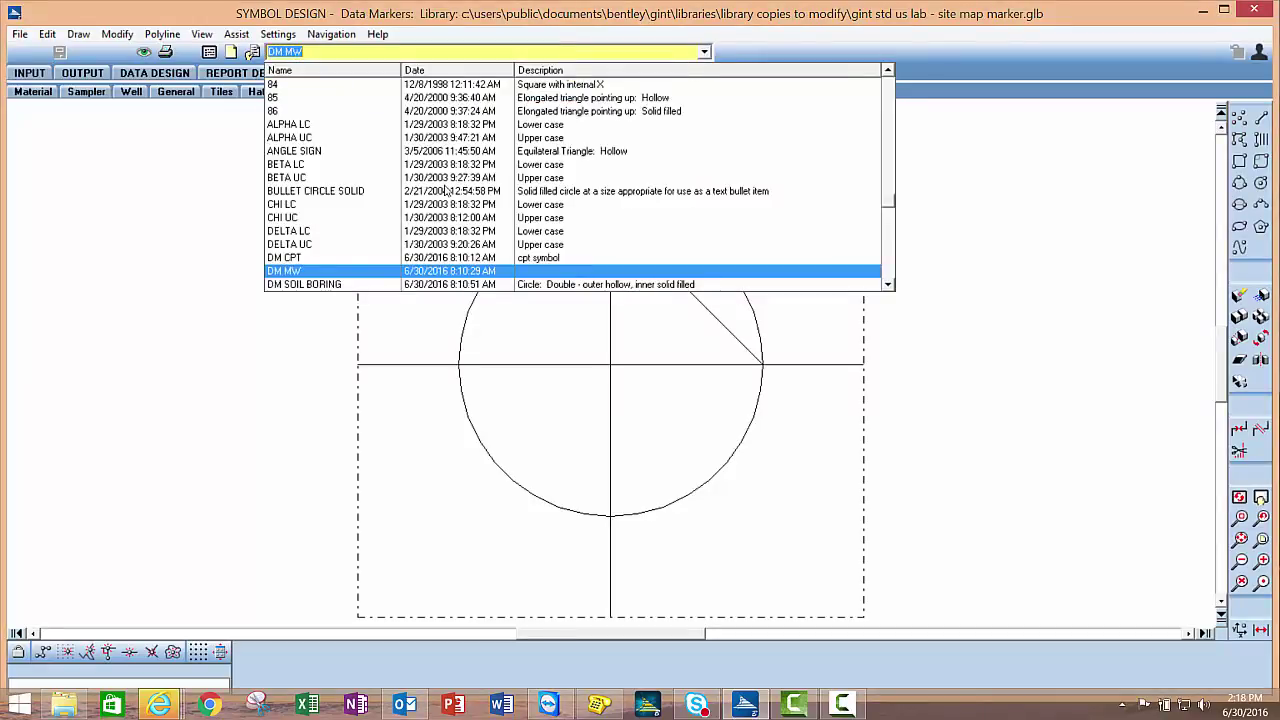
pyautogui.scroll(-2, 318, 271)
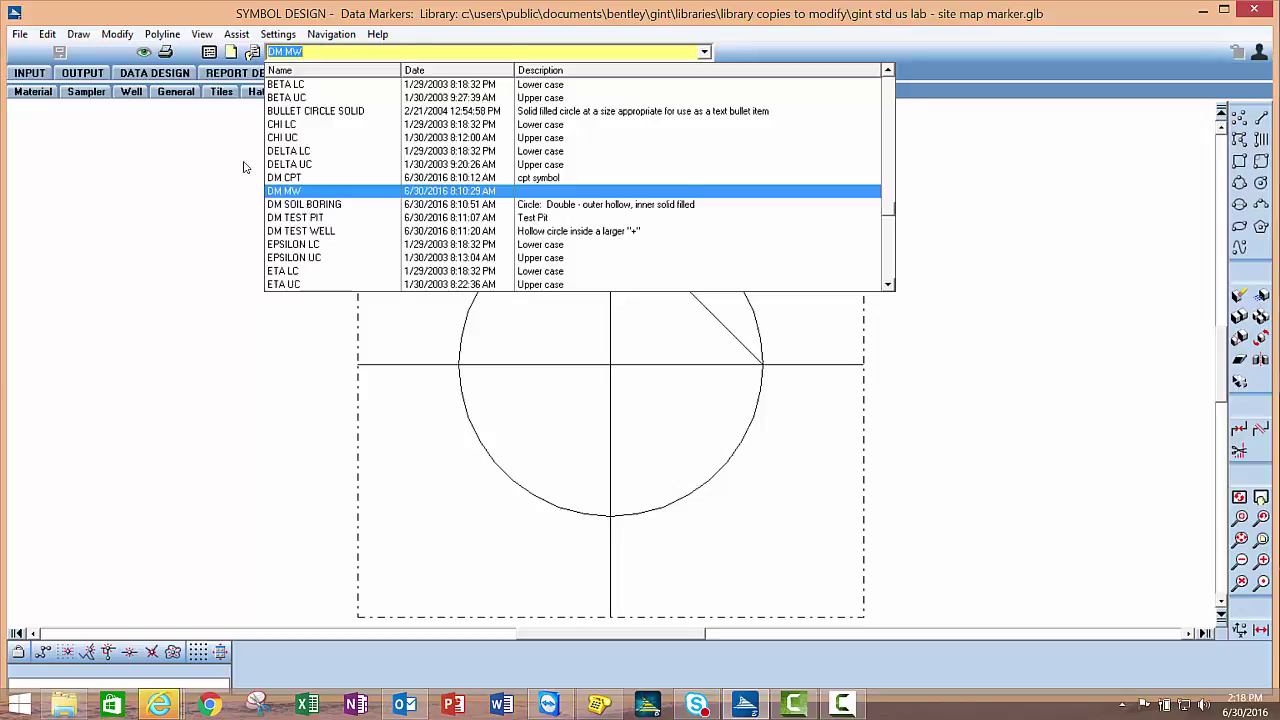
pyautogui.press('Down')
pyautogui.press('Return')
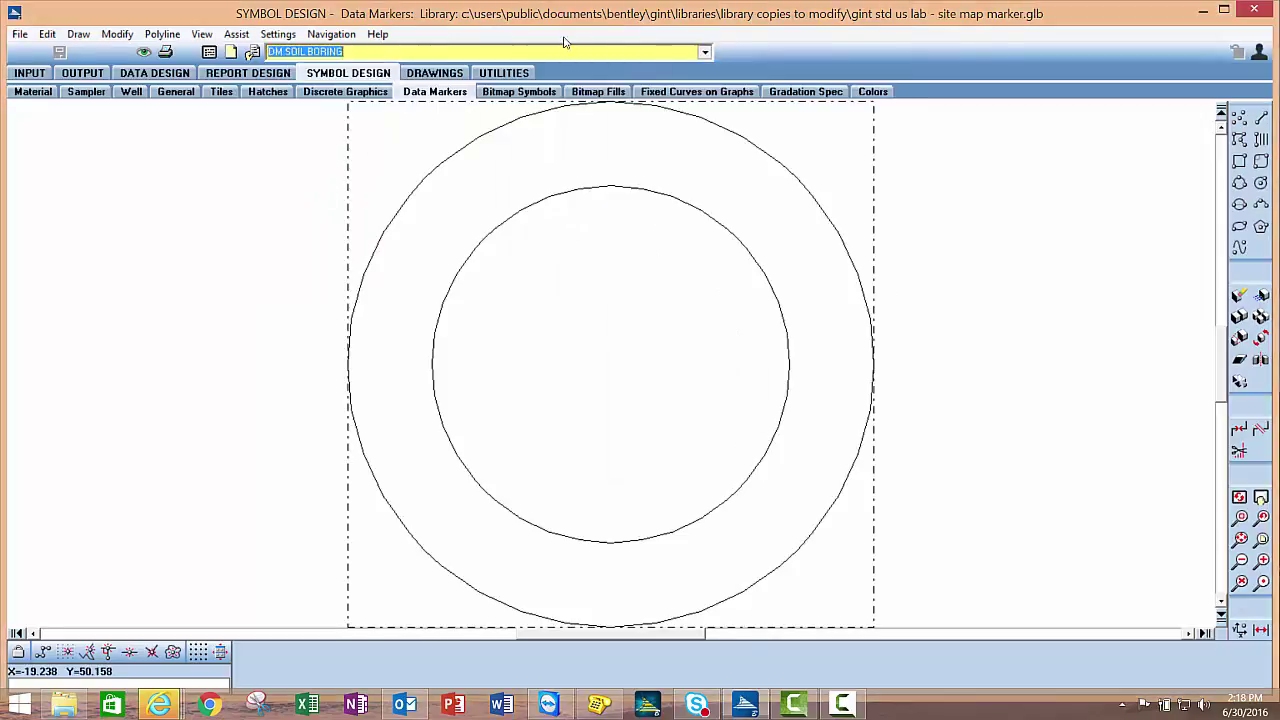
# Display data markers 1 and 2 in turn and reopen the list of available data markers
pyautogui.click(705, 52)
pyautogui.scroll(20, 366, 160)
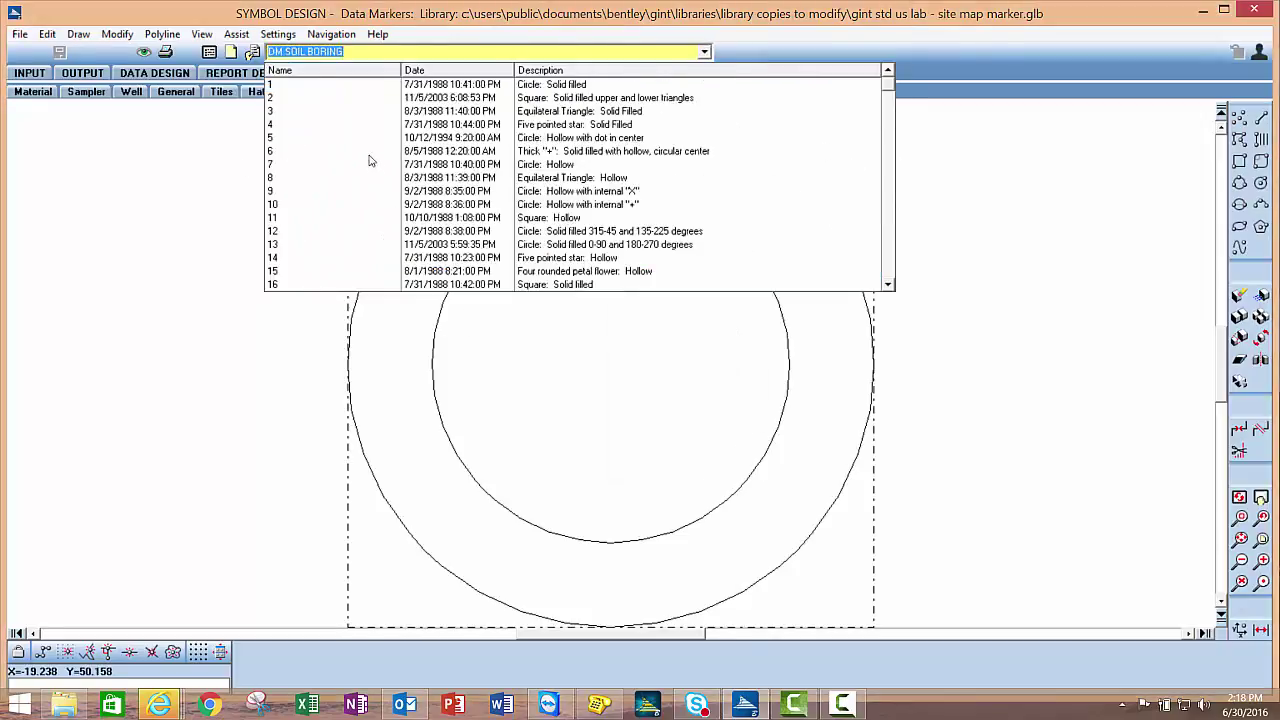
pyautogui.click(645, 86)
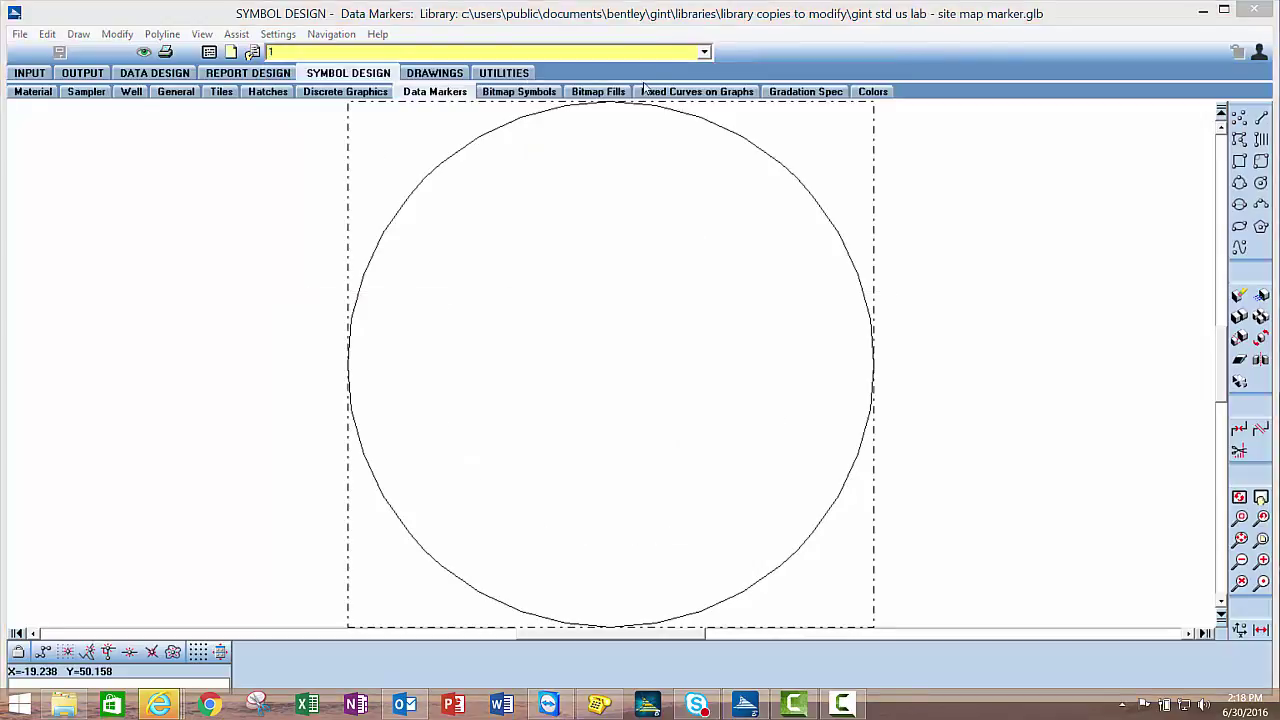
pyautogui.click(705, 52)
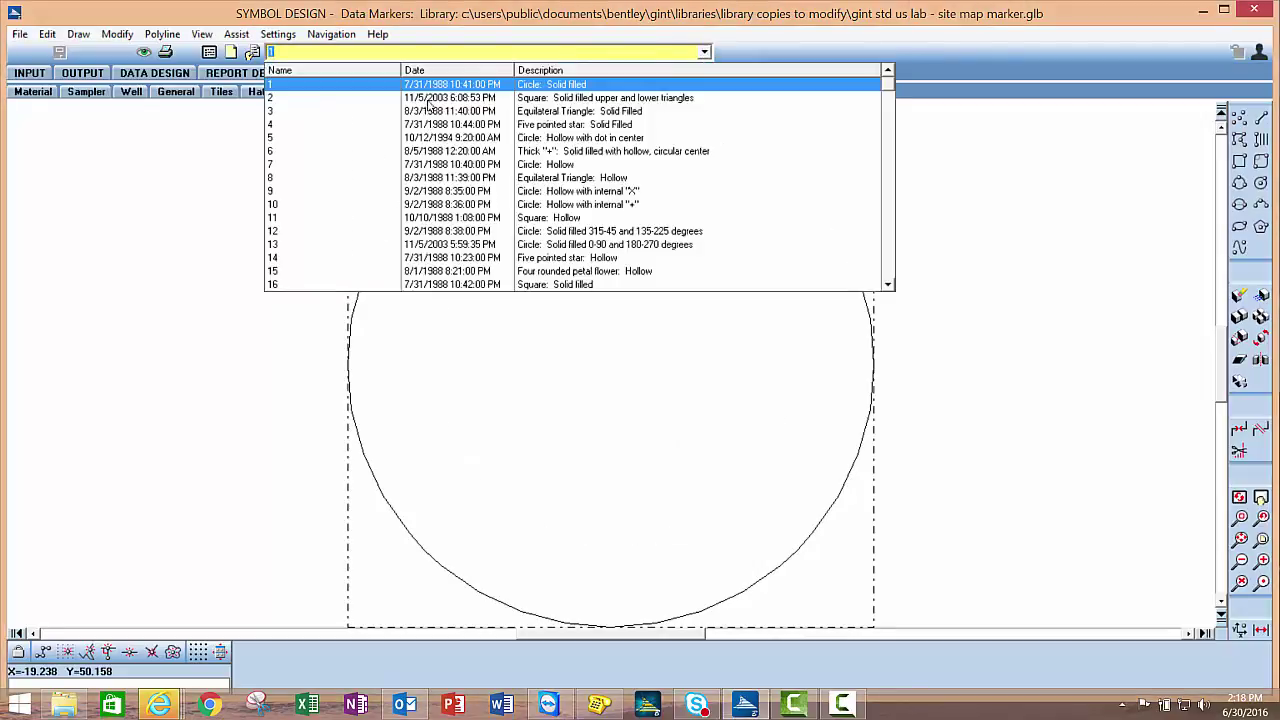
pyautogui.click(428, 102)
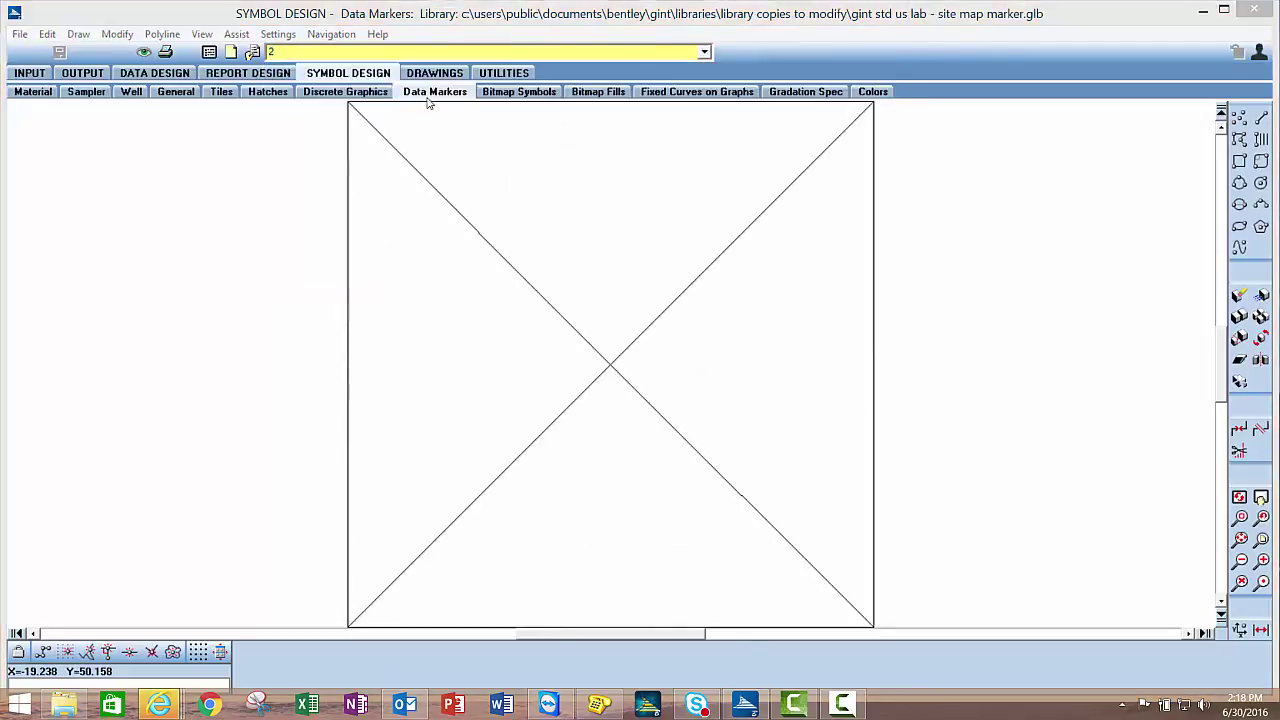
pyautogui.click(566, 50)
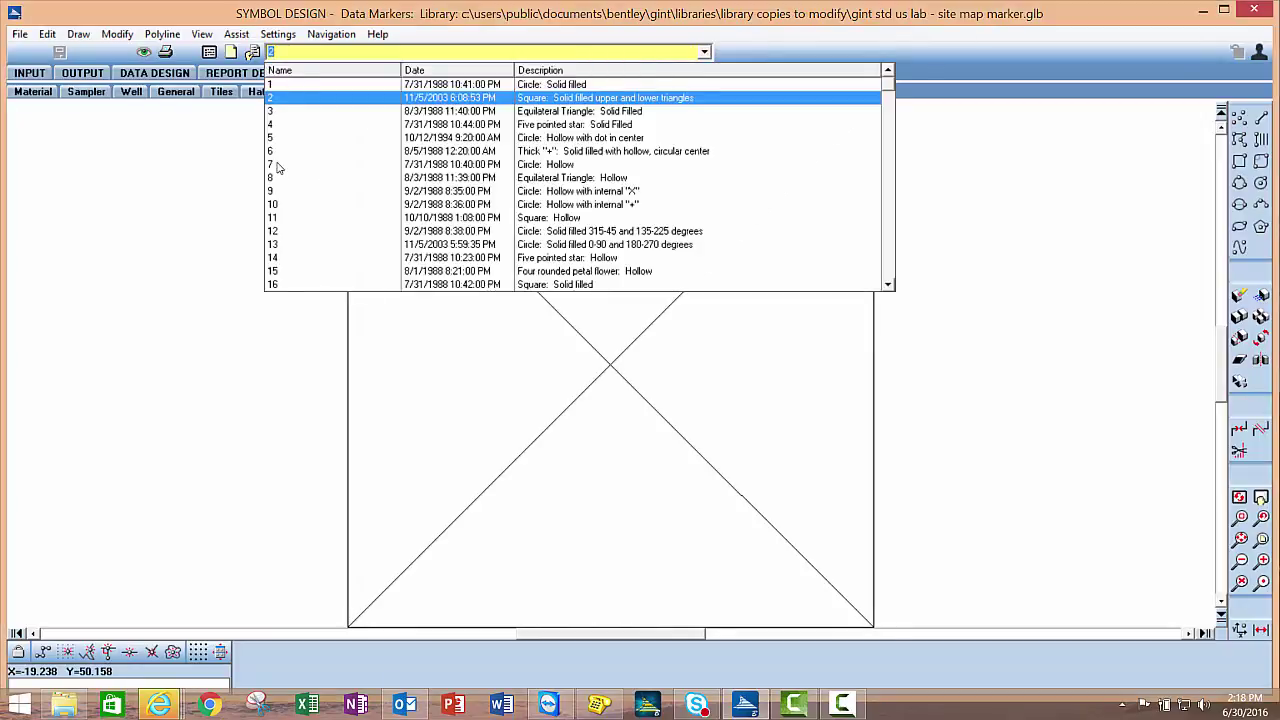
# Return to the input tables and reopen the site map
pyautogui.click(118, 77)
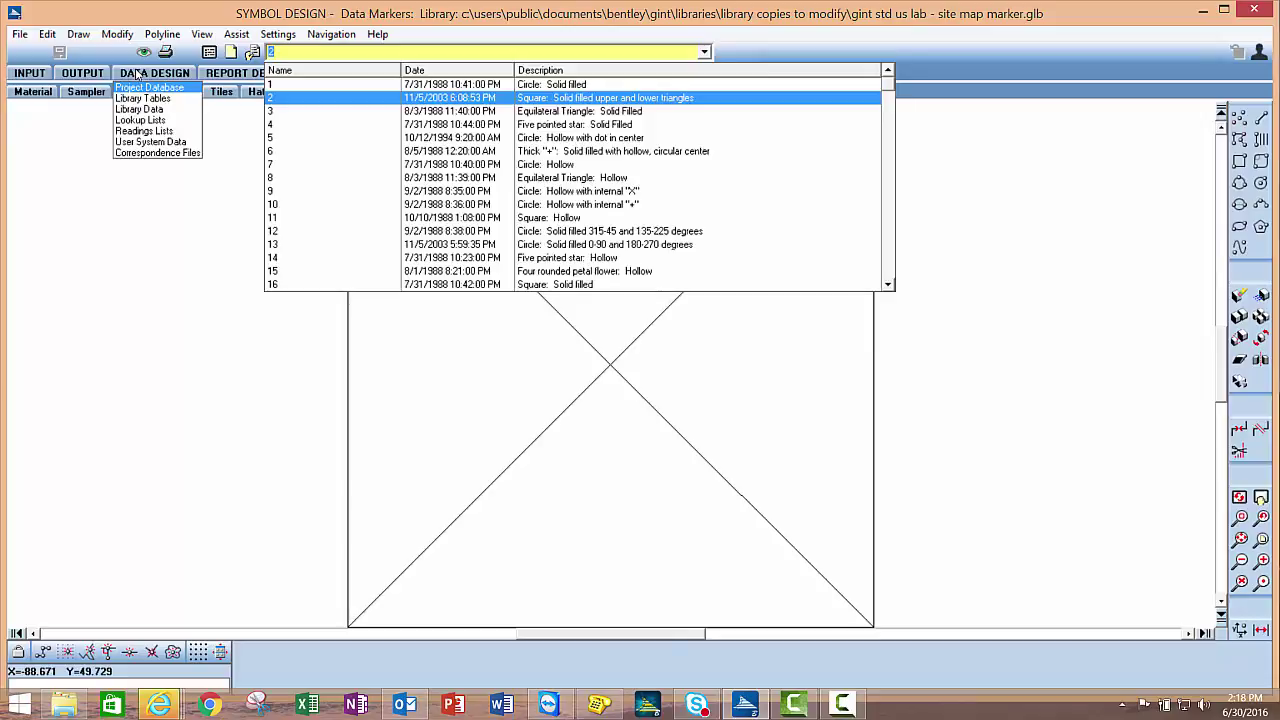
pyautogui.click(34, 75)
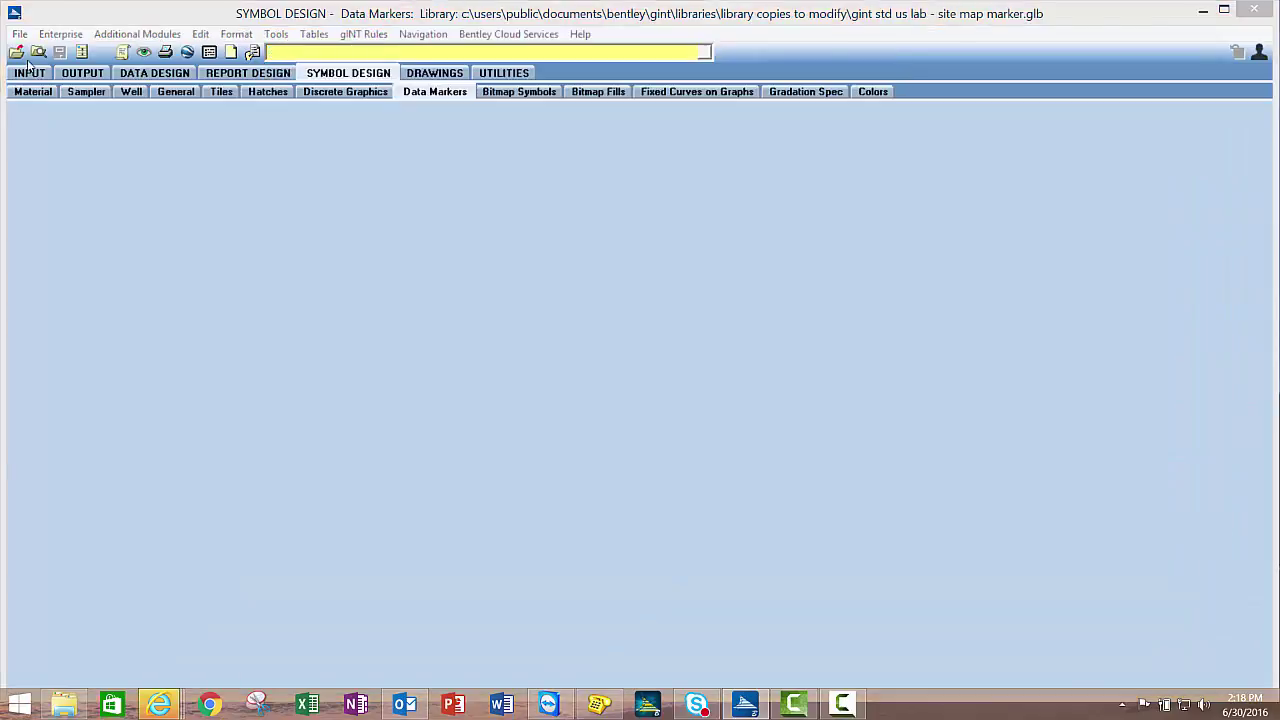
pyautogui.click(143, 75)
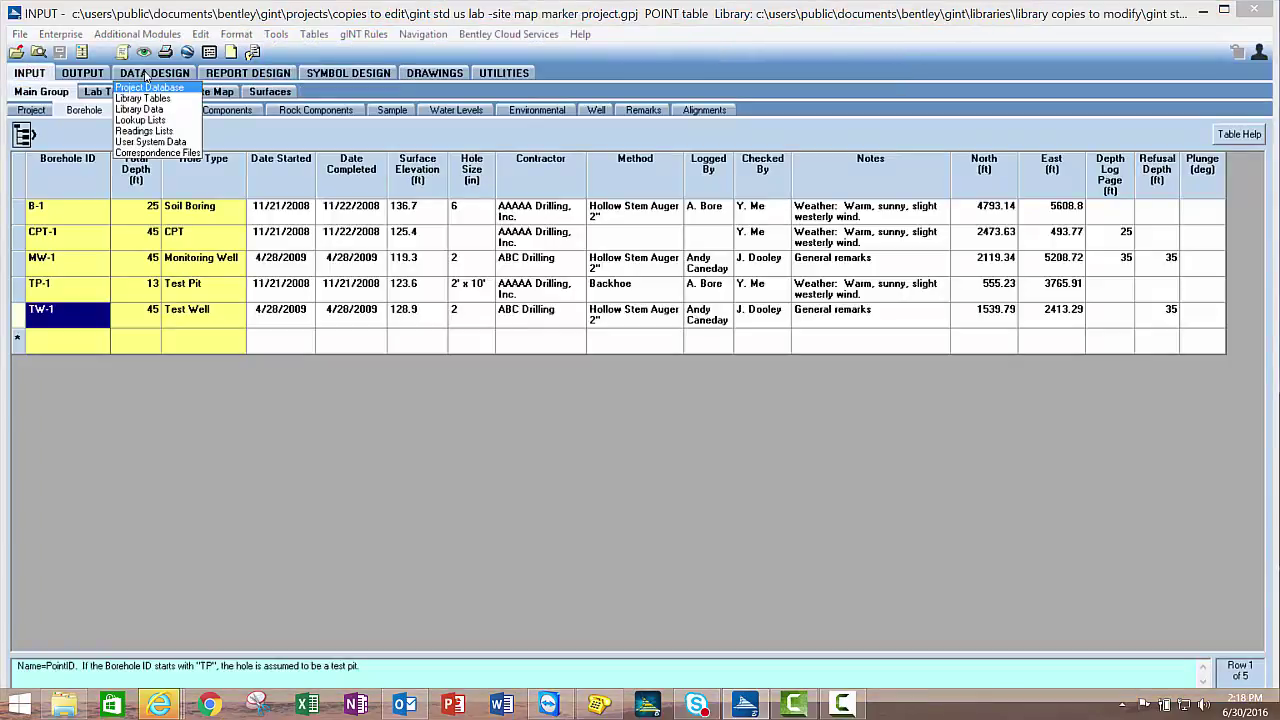
pyautogui.click(140, 109)
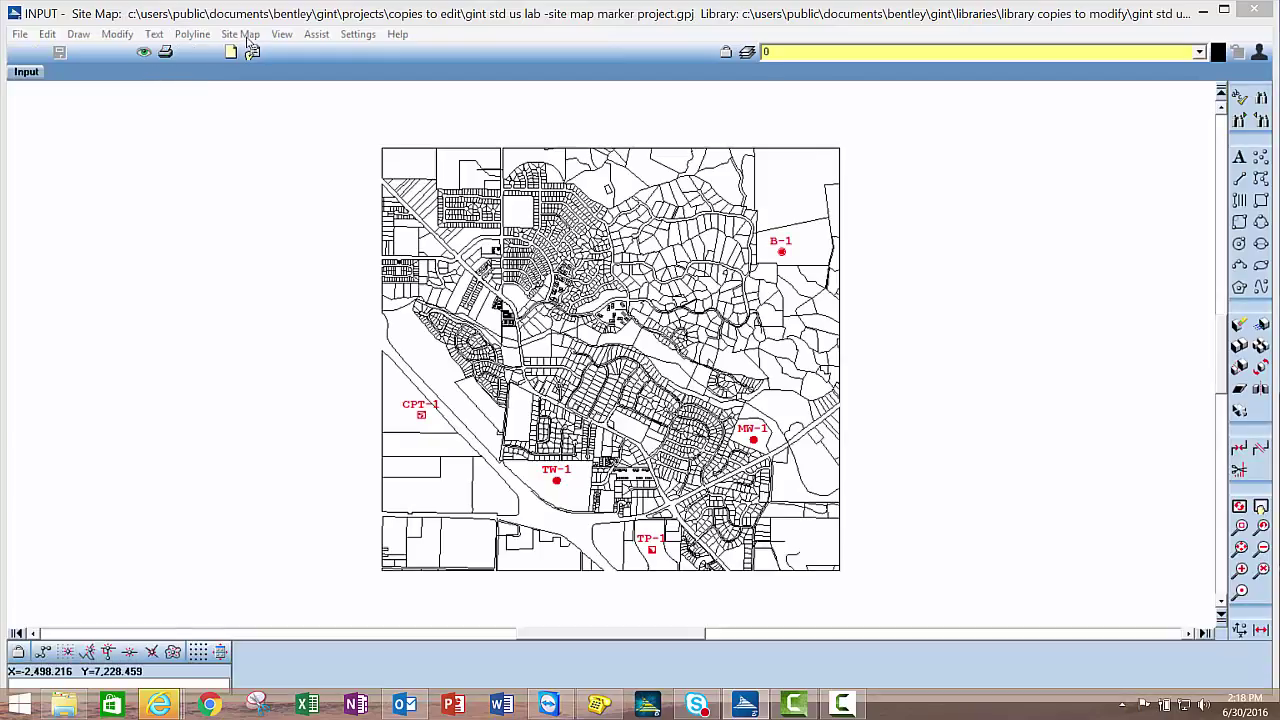
# Set the Test Well marker name to "5" in the site map's PointID marker expression and inspect the TW-1 marker
pyautogui.click(242, 35)
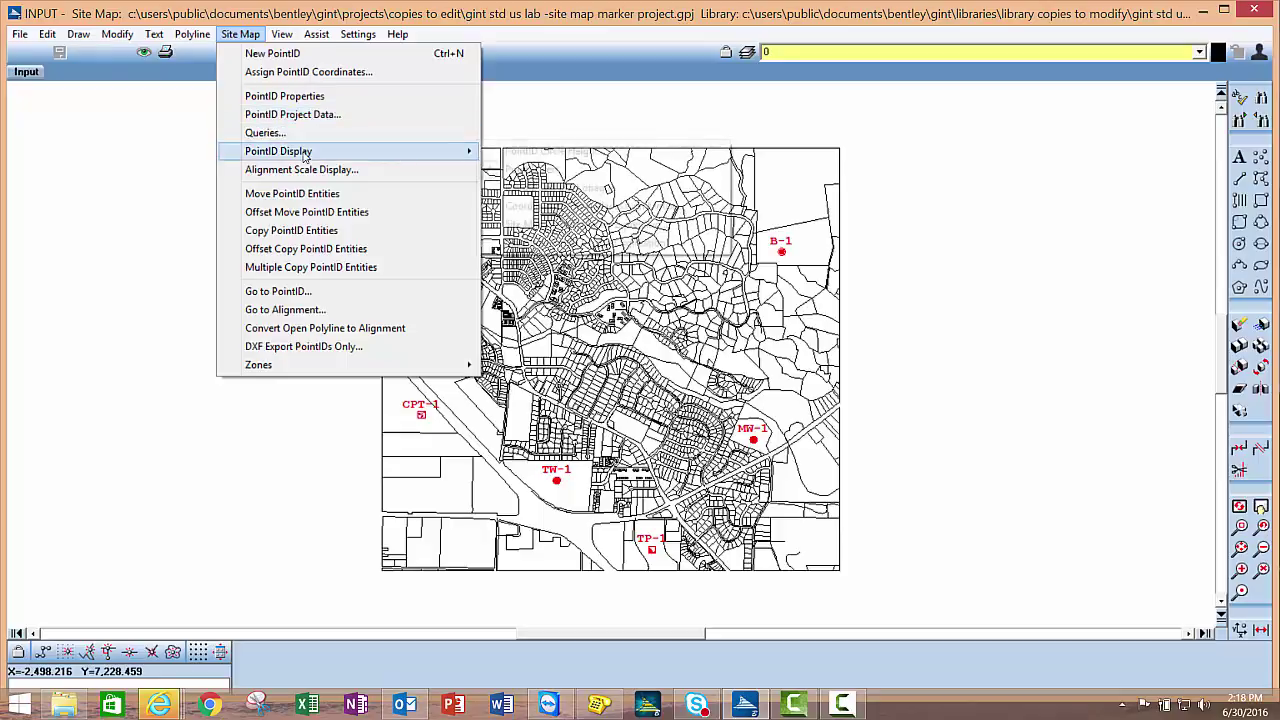
pyautogui.moveTo(300, 155)
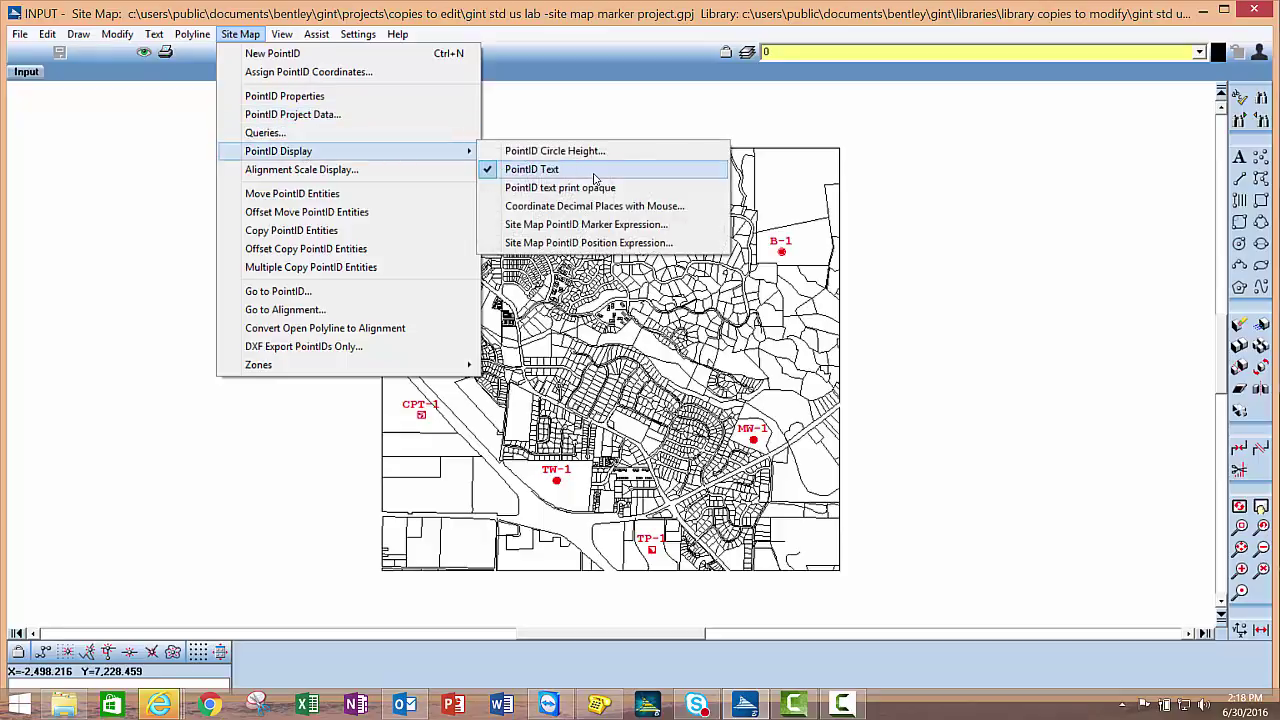
pyautogui.click(612, 225)
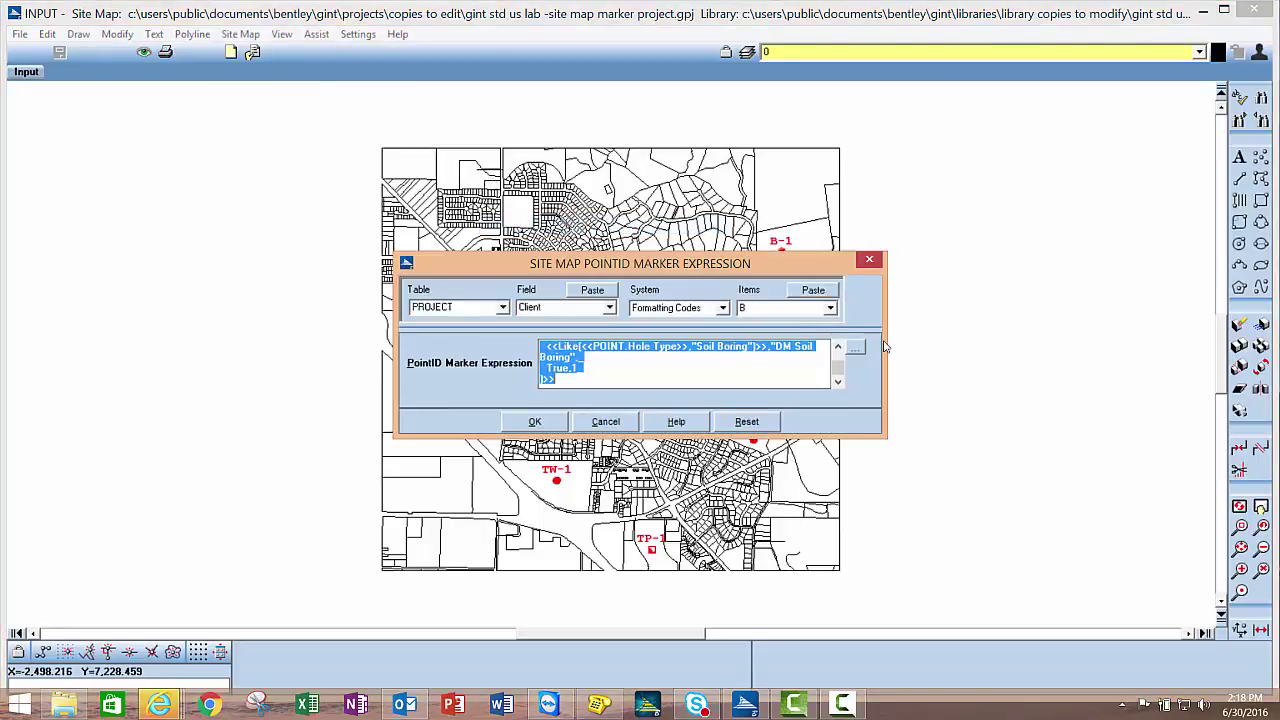
pyautogui.click(855, 347)
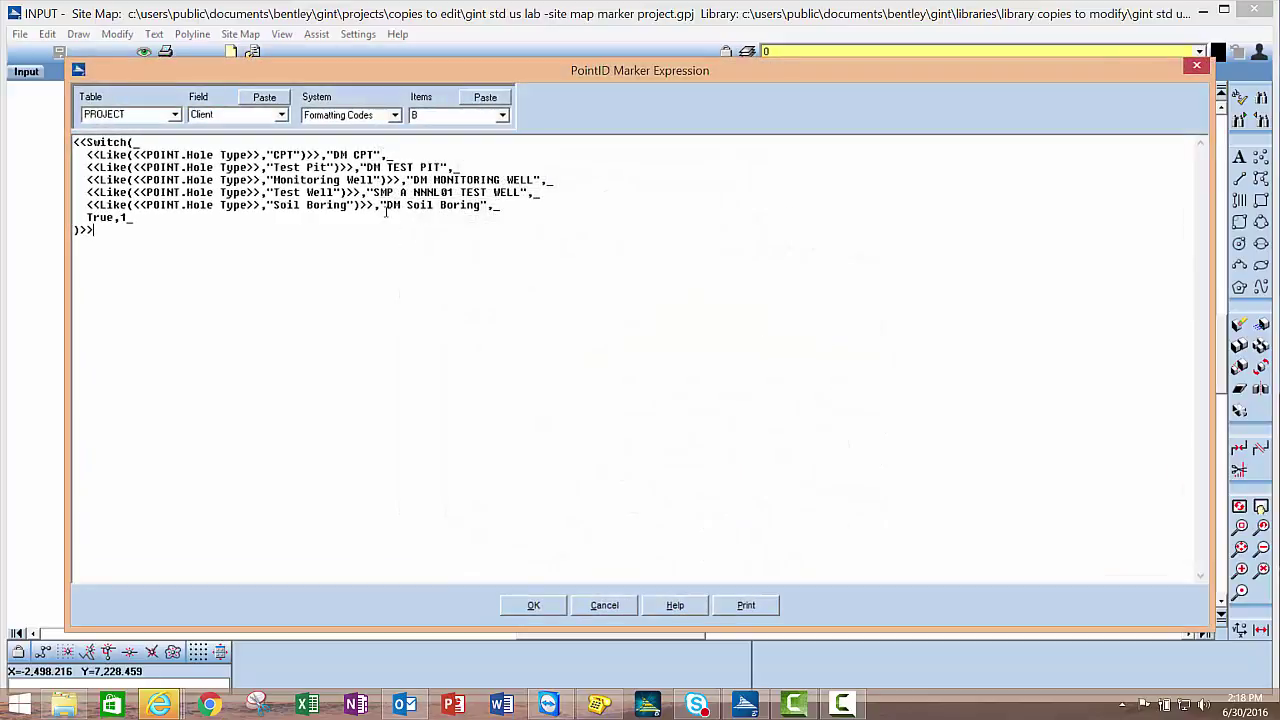
pyautogui.moveTo(372, 192); pyautogui.dragTo(536, 197)
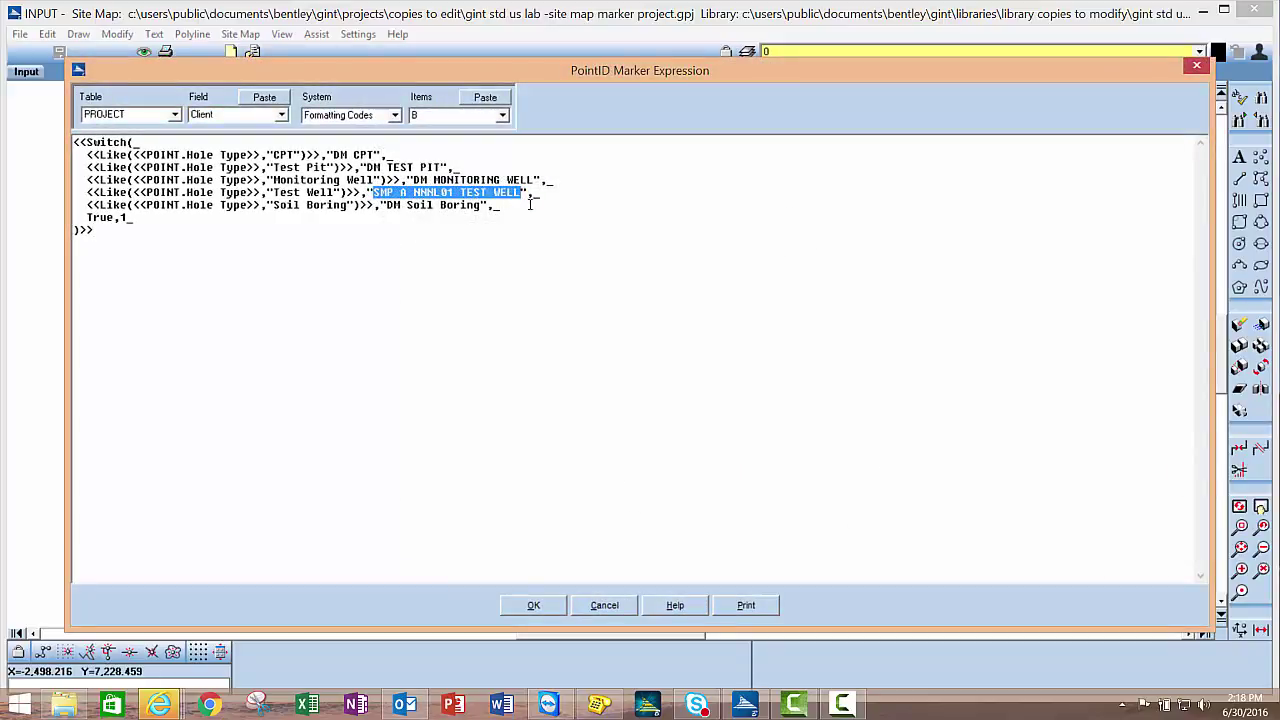
pyautogui.write('S')
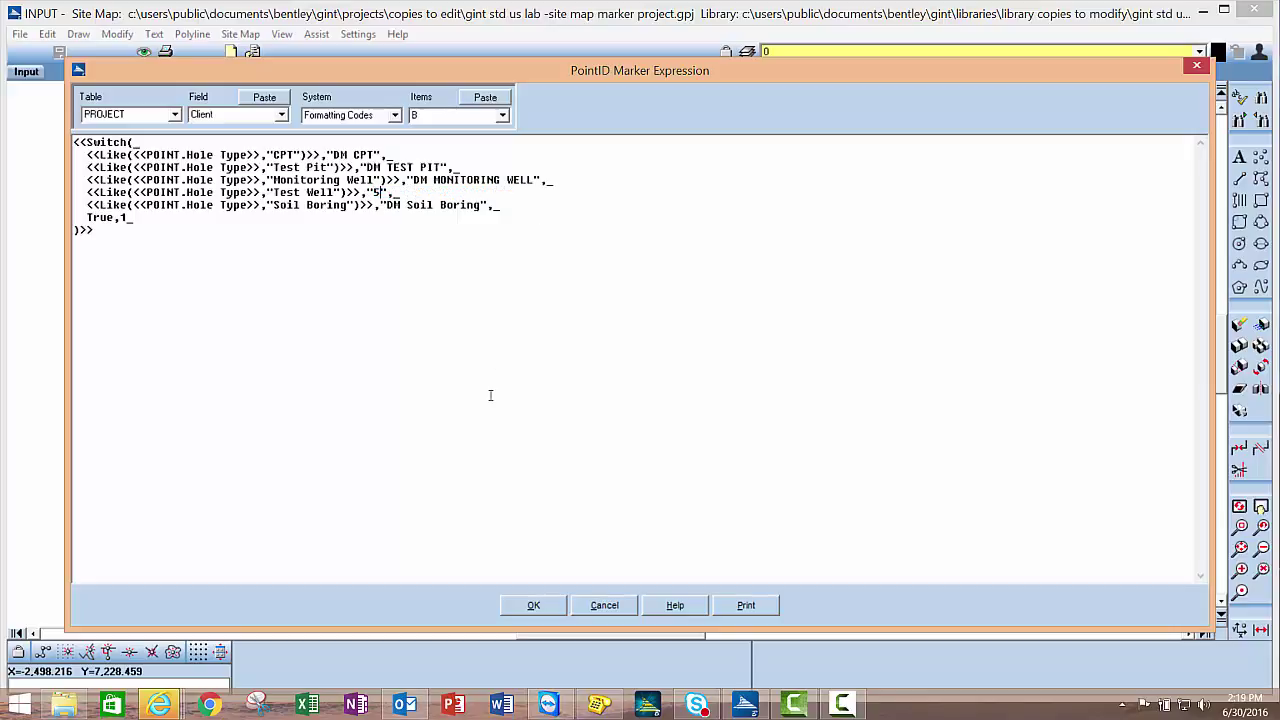
pyautogui.click(537, 607)
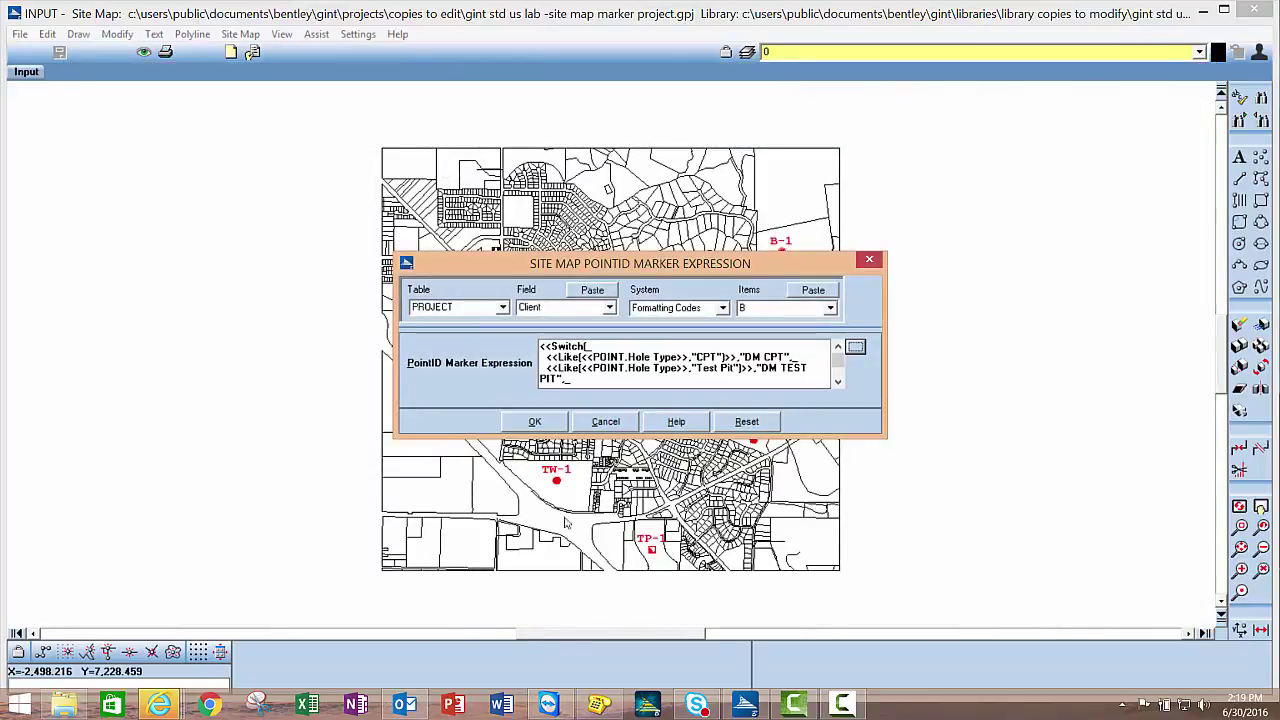
pyautogui.click(535, 421)
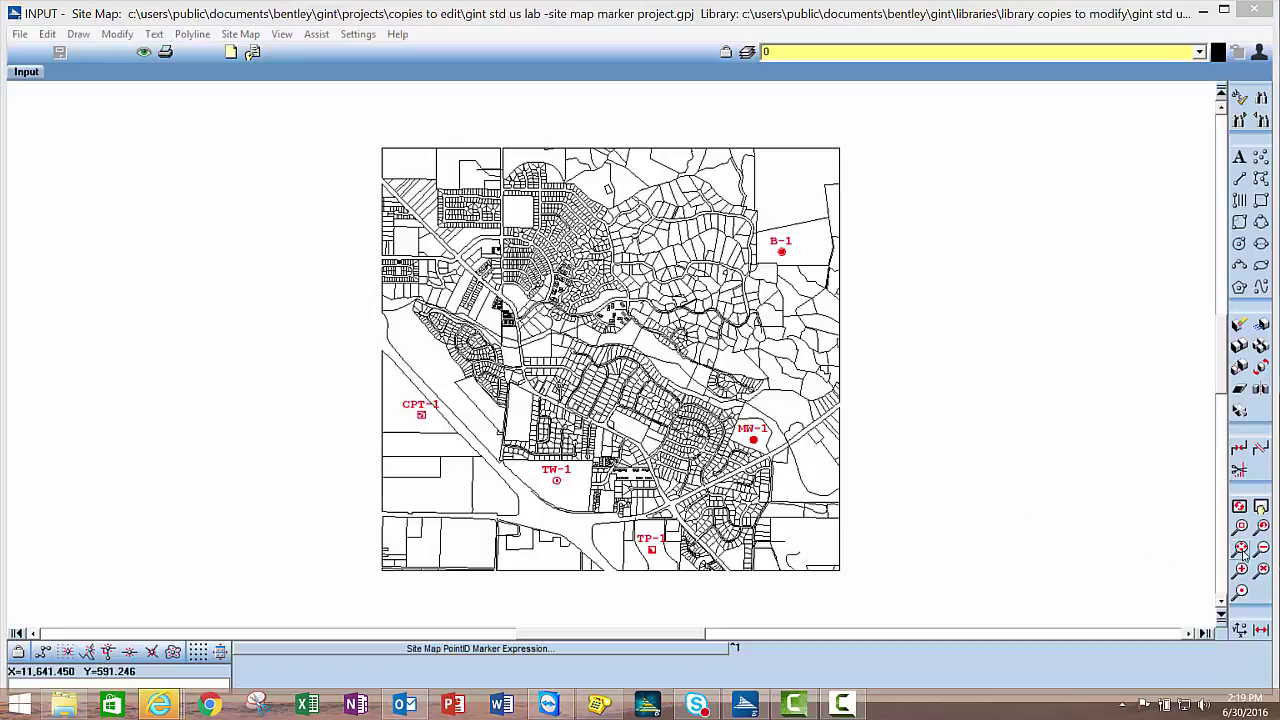
pyautogui.click(1241, 590)
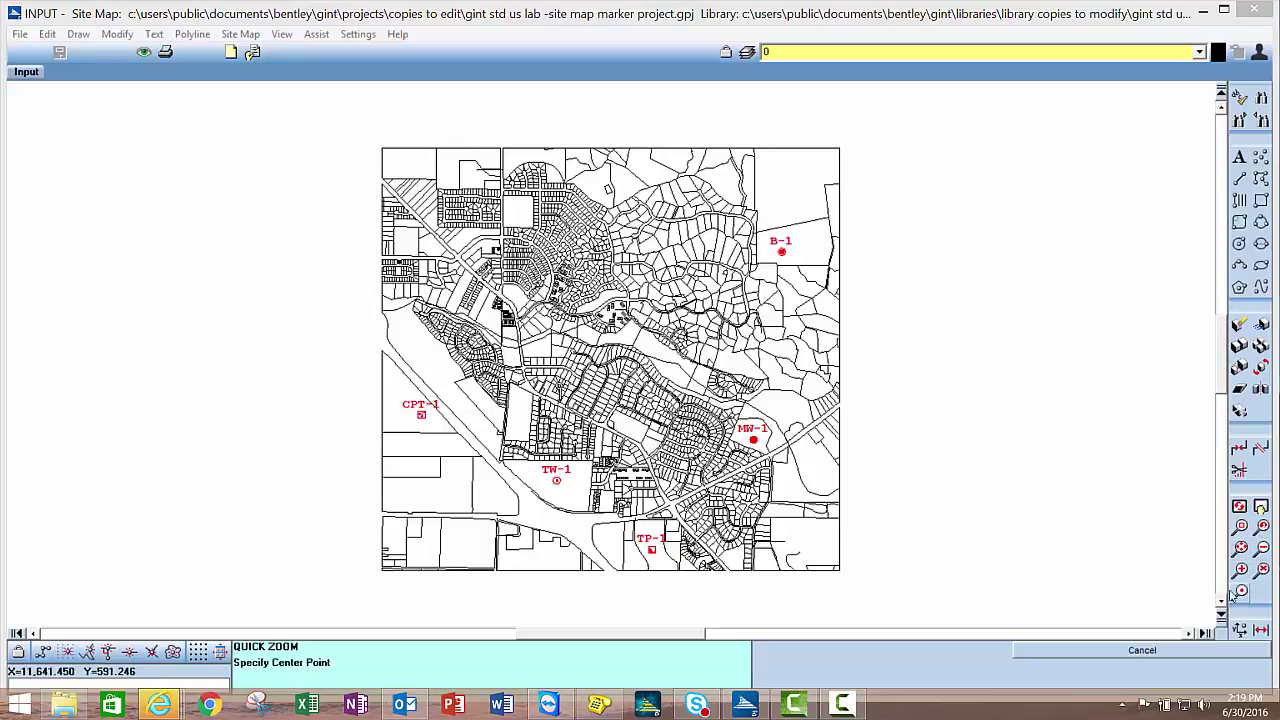
pyautogui.click(585, 433)
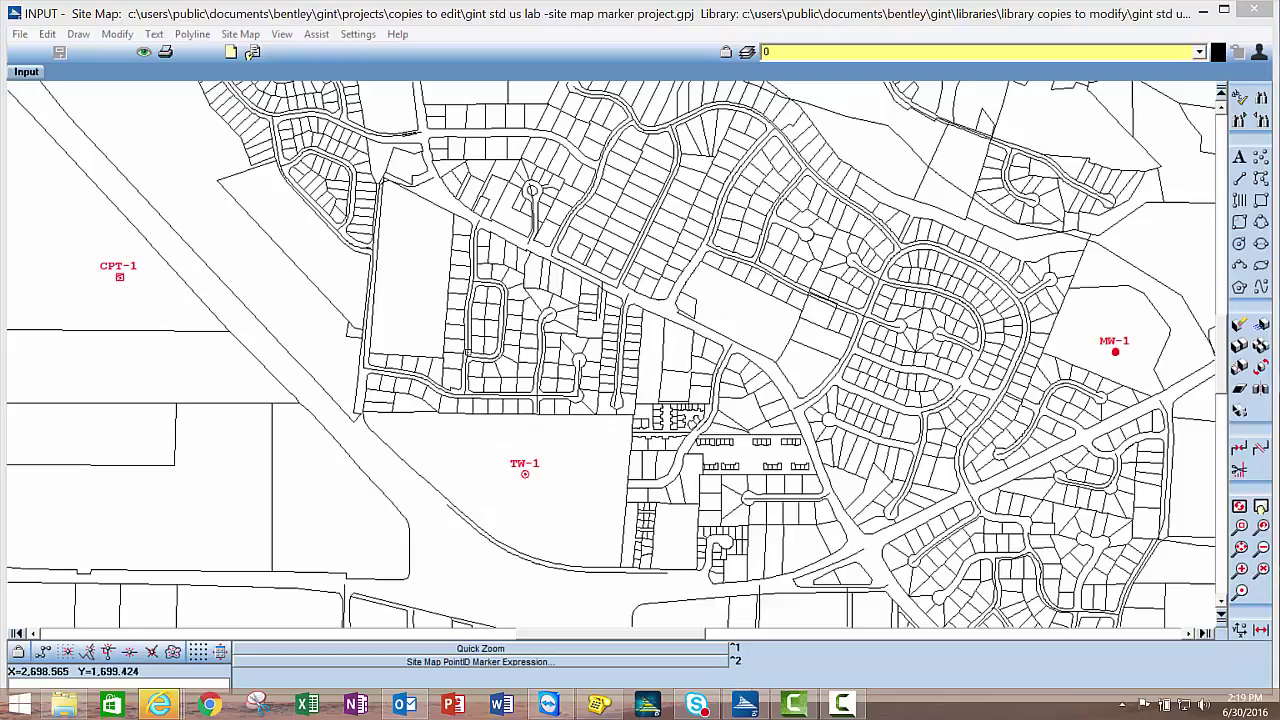
# Return to the Borehole table and rename the five Borehole IDs, in row order, as 1, 2, 3, 4 and 5
pyautogui.click(22, 68)
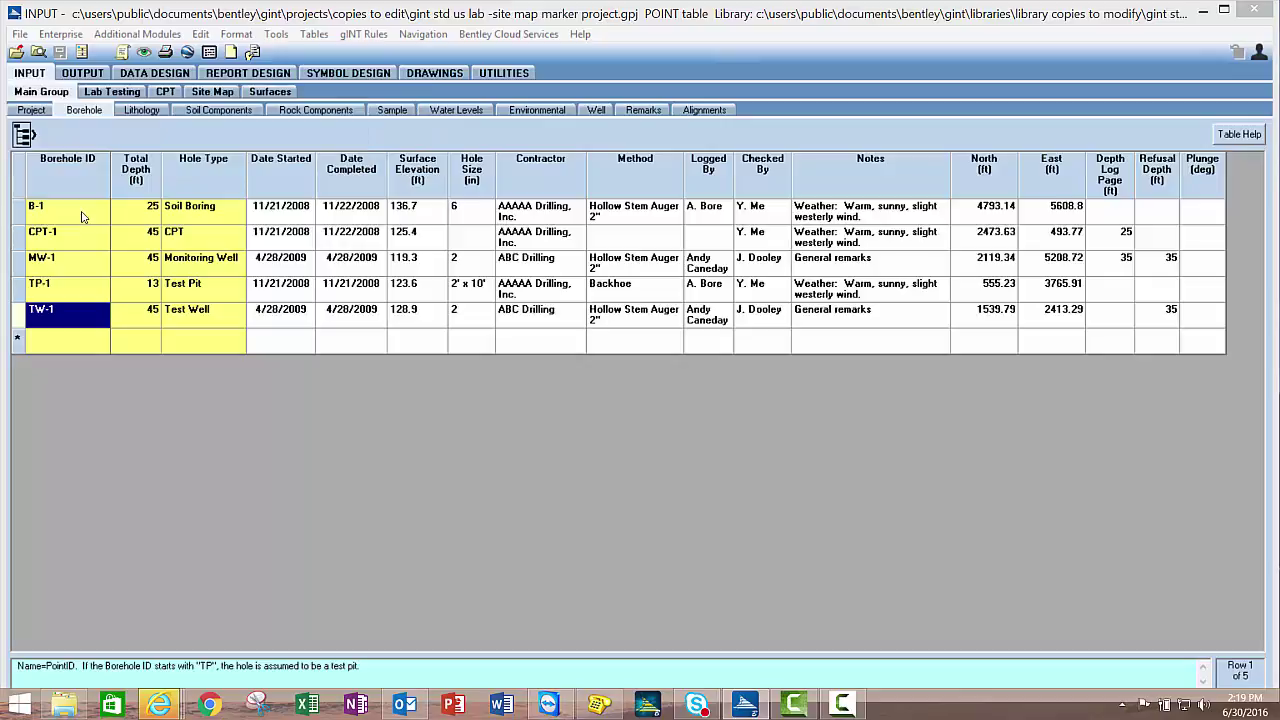
pyautogui.click(81, 216)
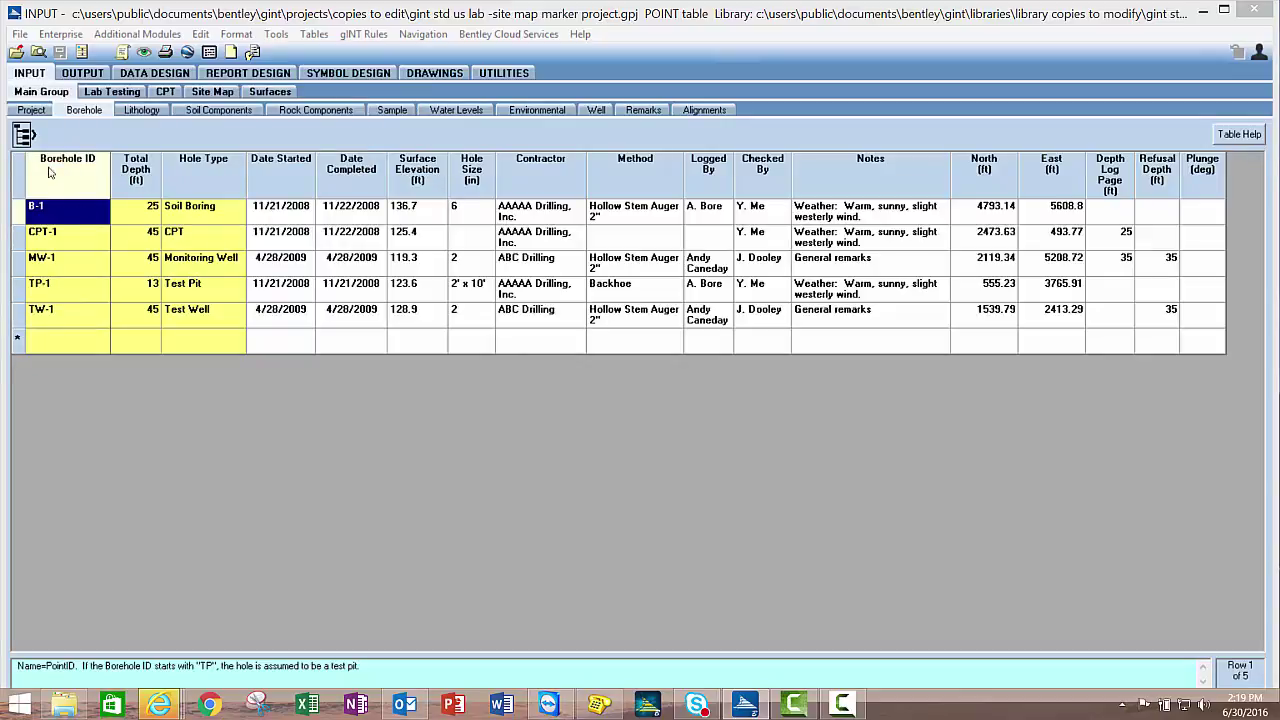
pyautogui.write('1')
pyautogui.press('Return')
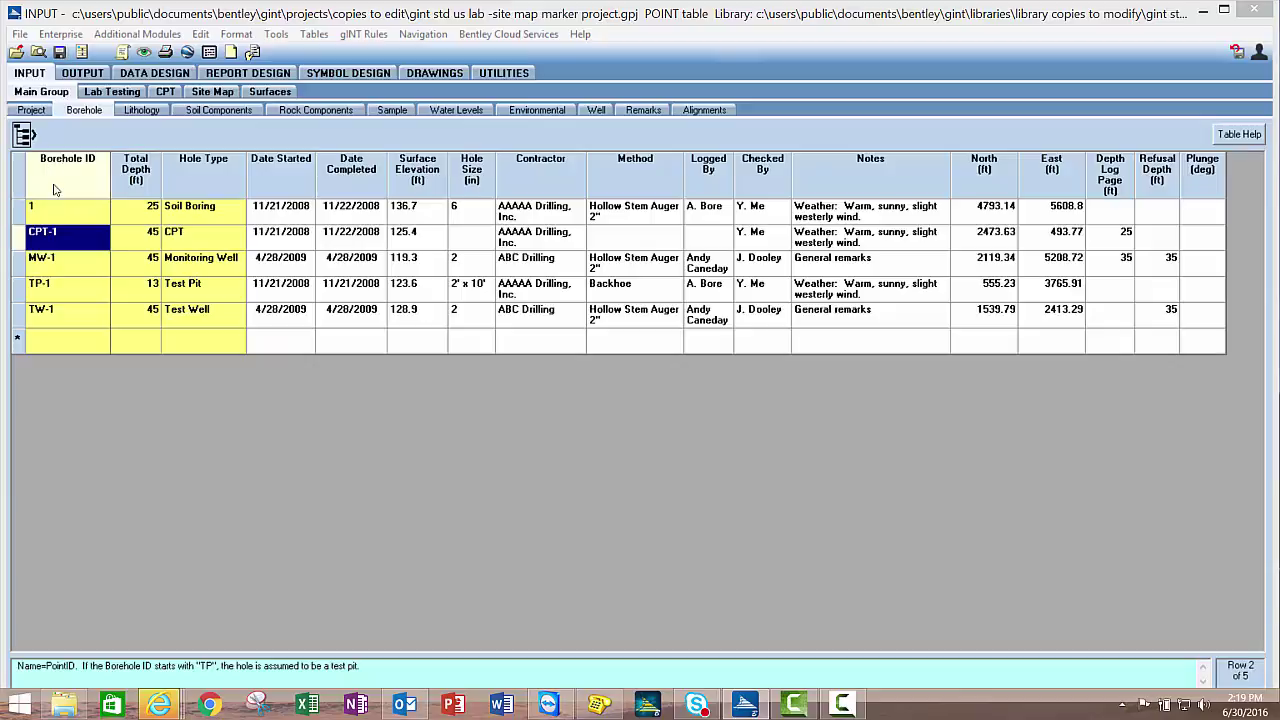
pyautogui.write('2')
pyautogui.press('Return')
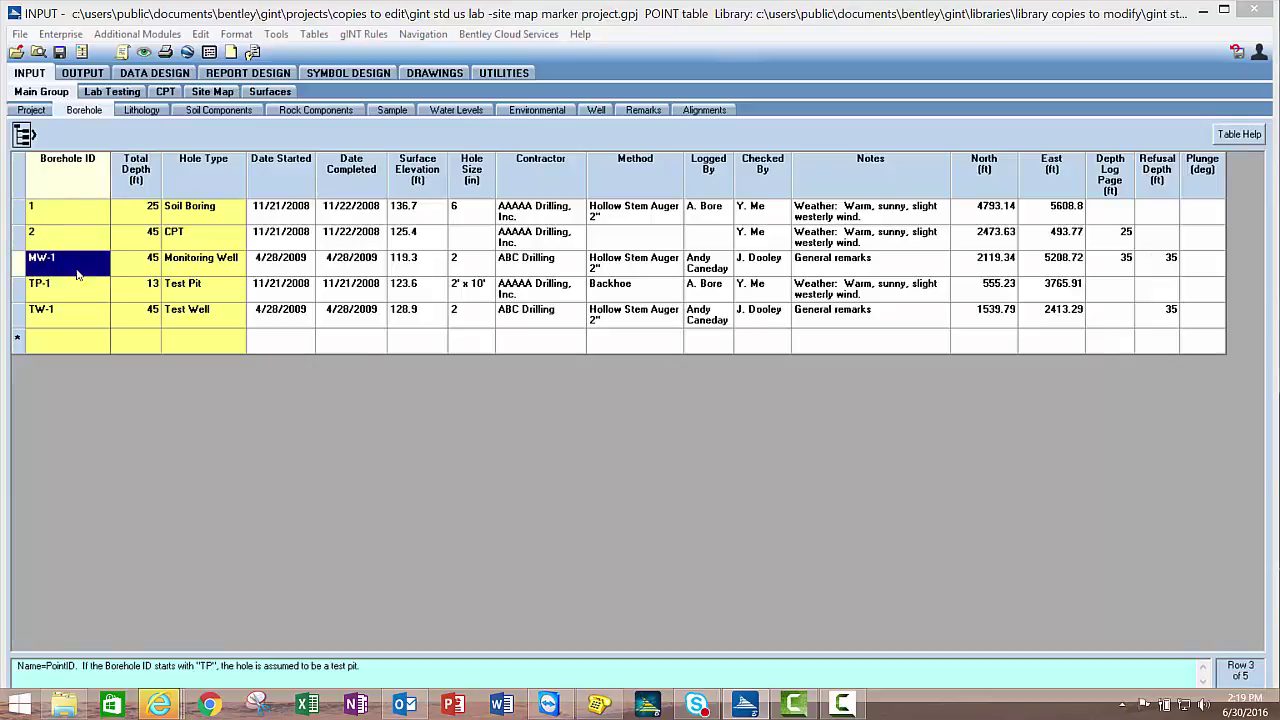
pyautogui.write('3')
pyautogui.press('Return')
pyautogui.write('4')
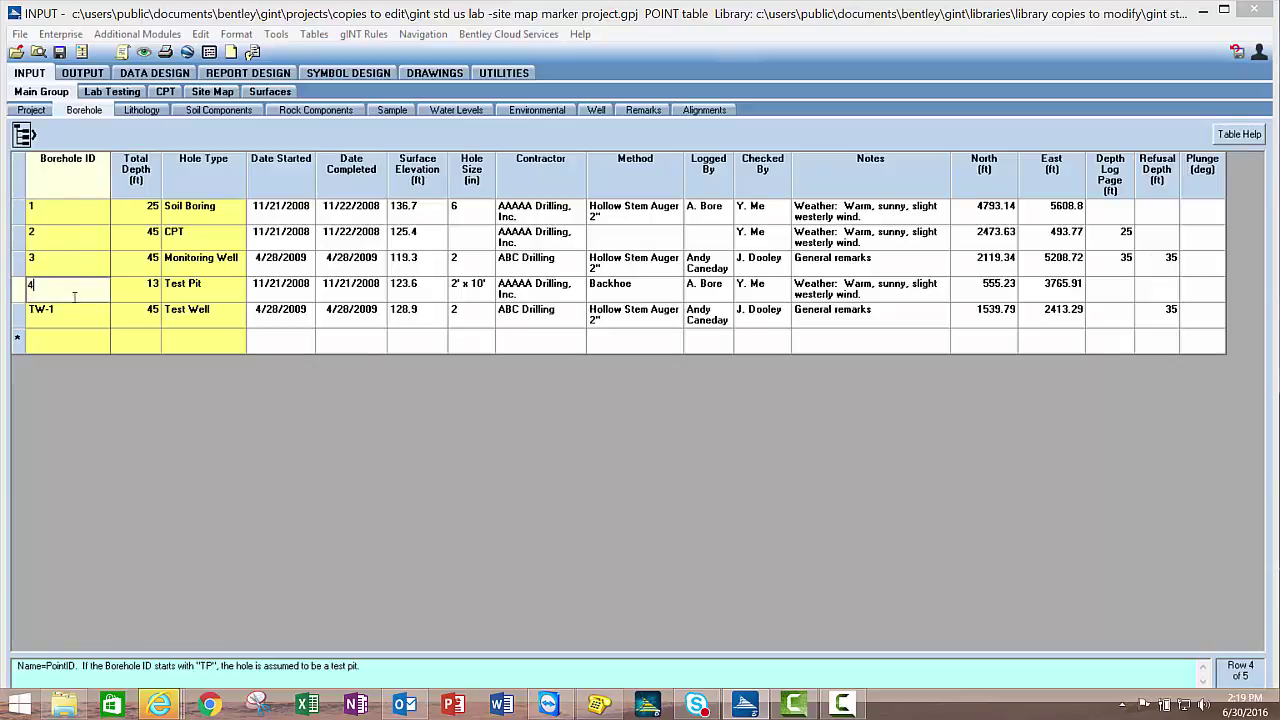
pyautogui.press('Return')
pyautogui.write('5')
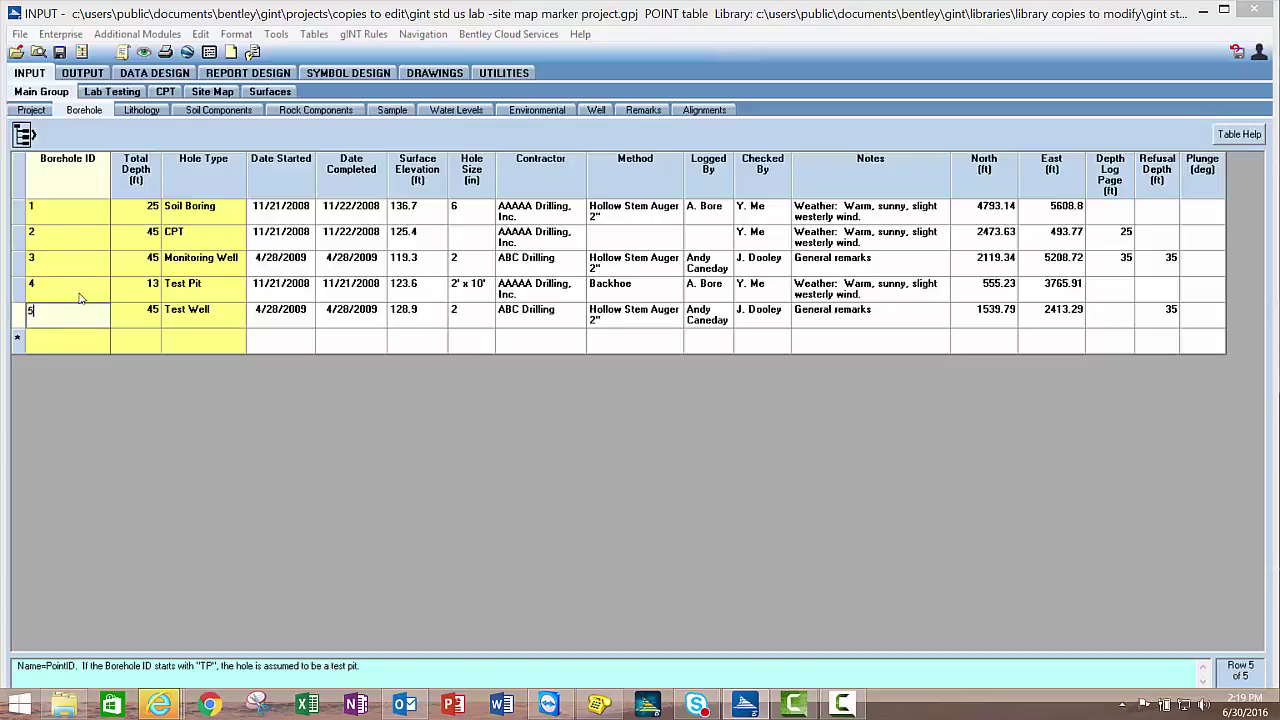
pyautogui.click(80, 293)
# Examine the markers of the renumbered boreholes on the site map, recheck the Borehole table and reopen the map
pyautogui.click(195, 91)
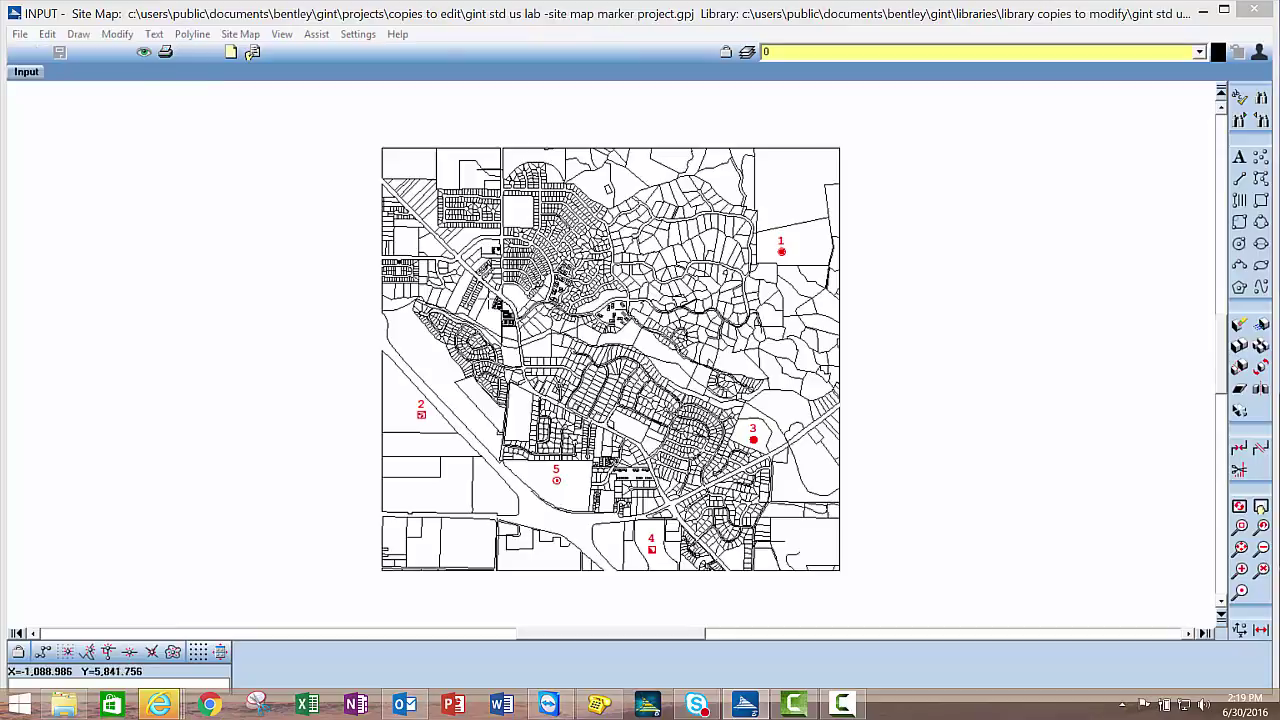
pyautogui.click(1241, 591)
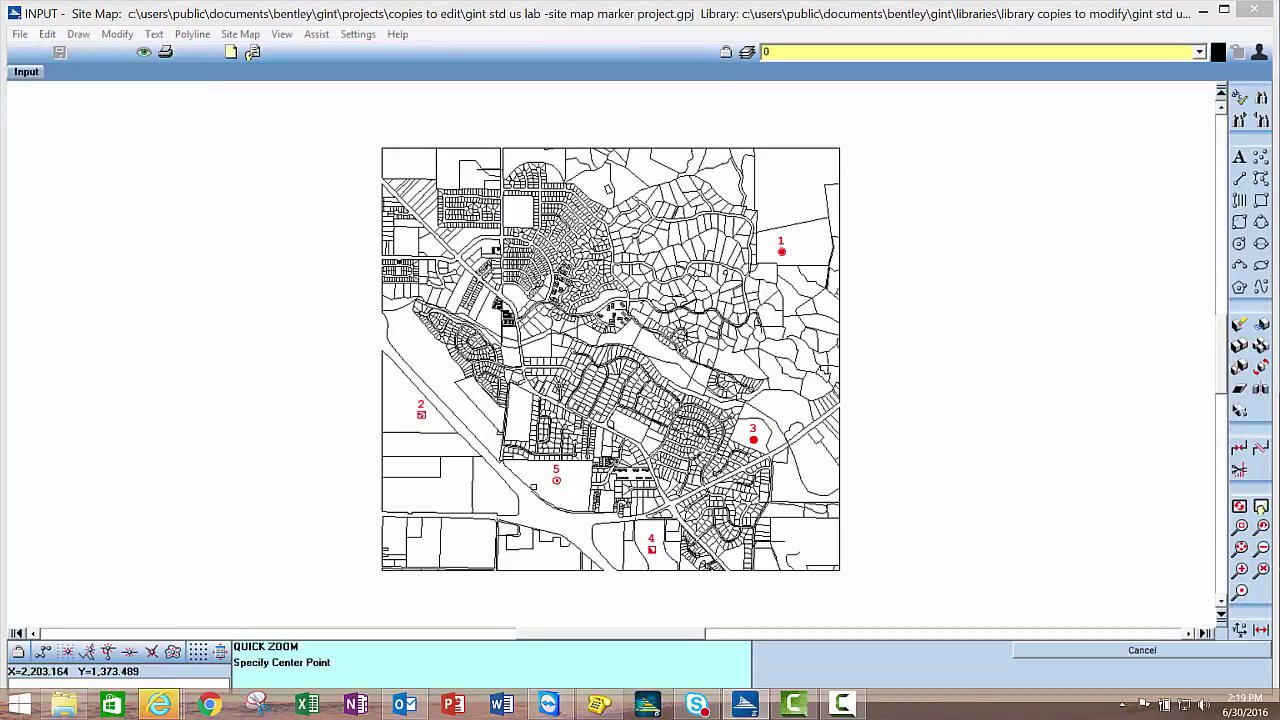
pyautogui.click(428, 410)
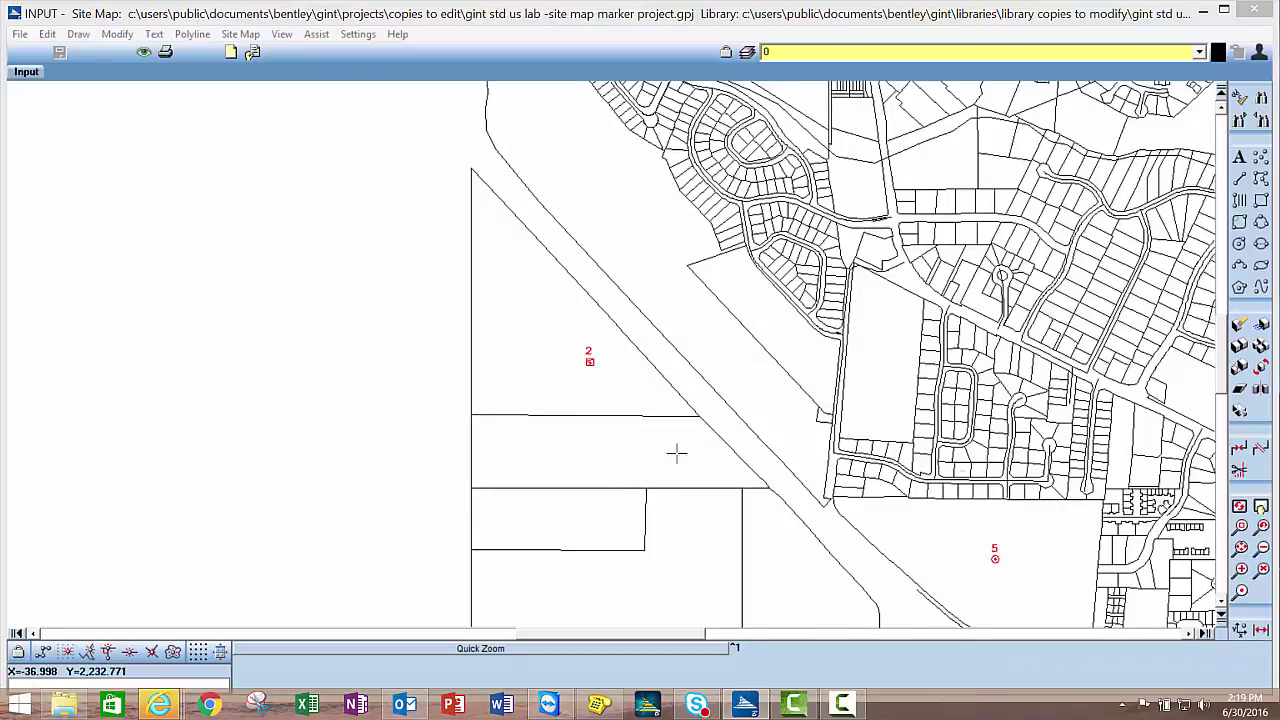
pyautogui.click(1240, 548)
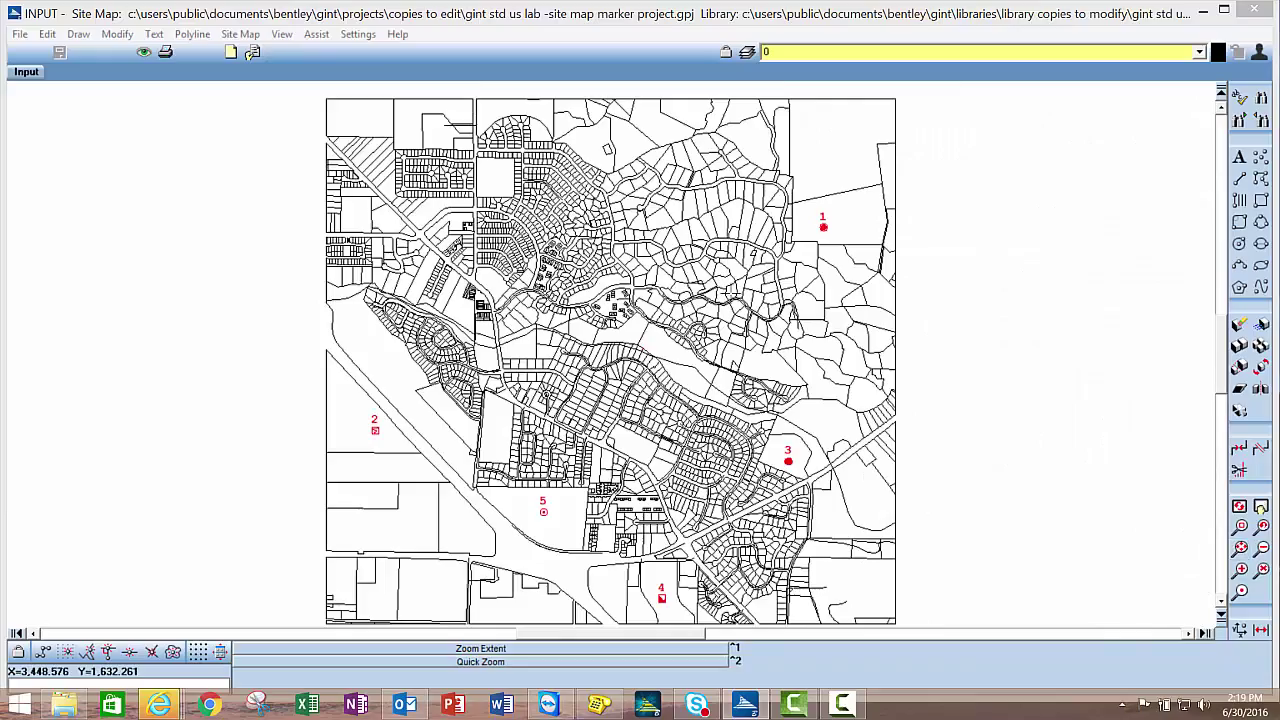
pyautogui.click(27, 66)
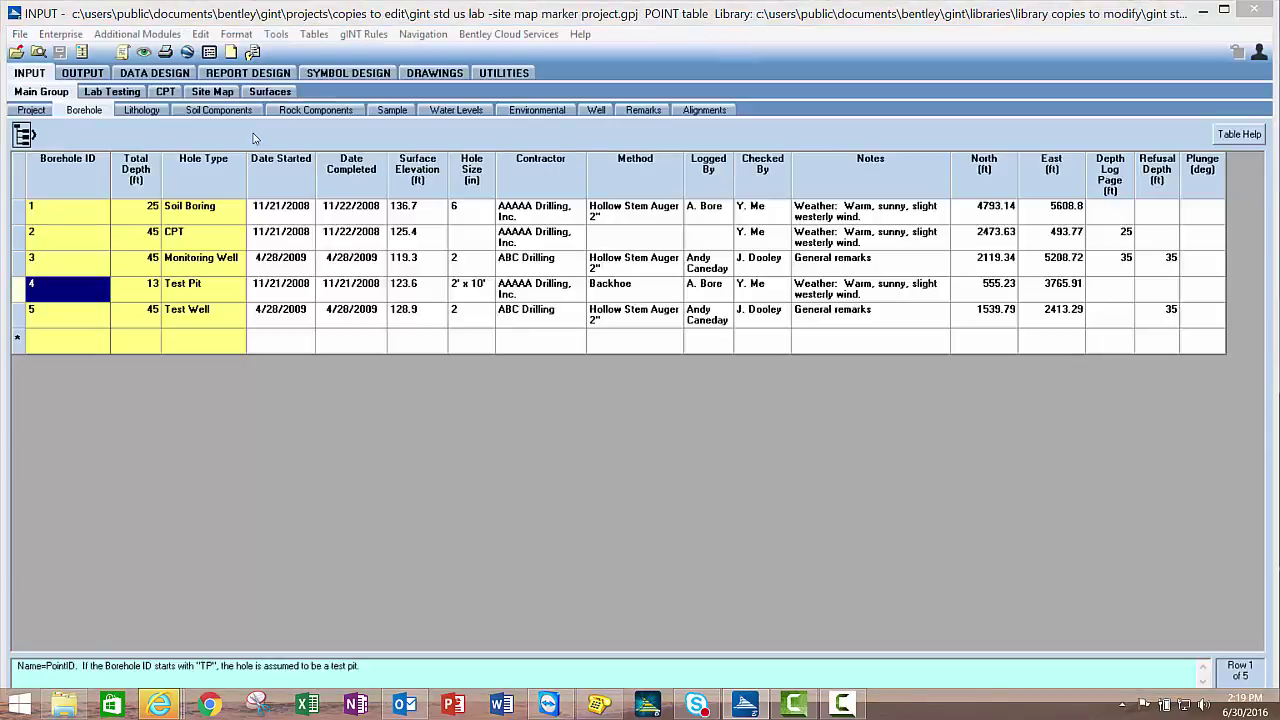
pyautogui.click(207, 92)
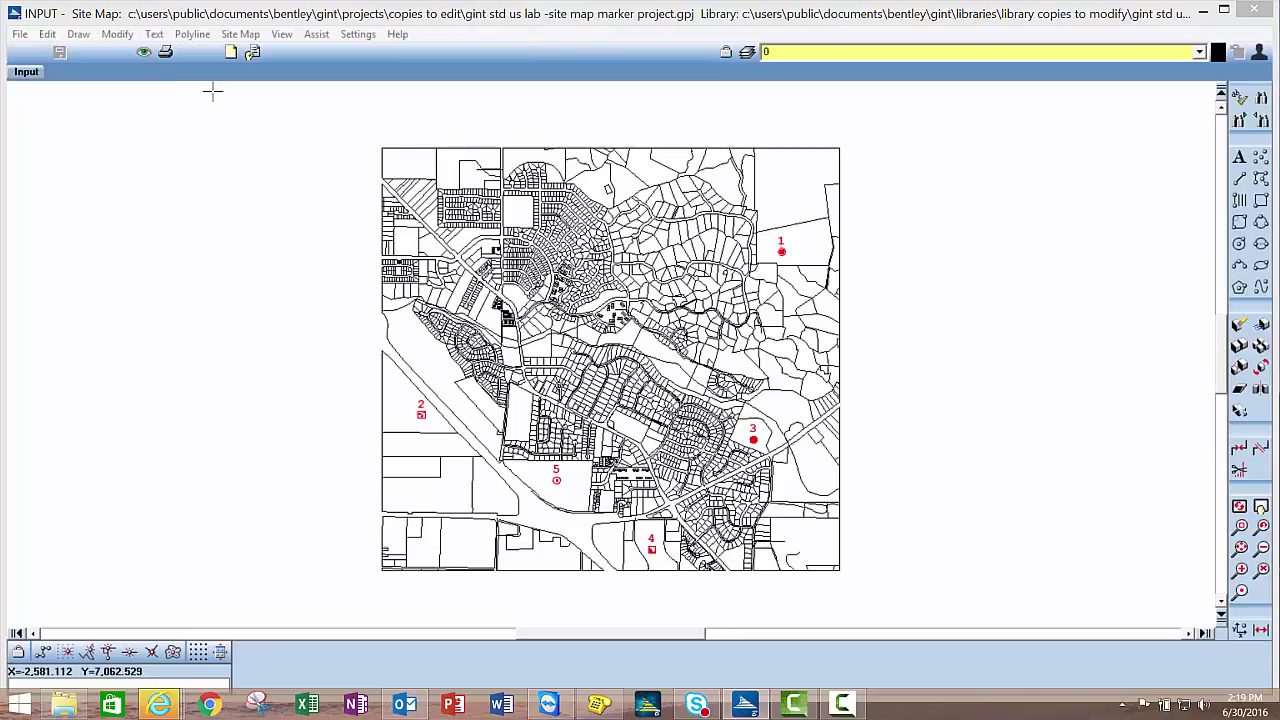
# Write the whole PointID marker expression to a user system data item named "Site Map DM Override" and apply the resulting reference
pyautogui.click(240, 34)
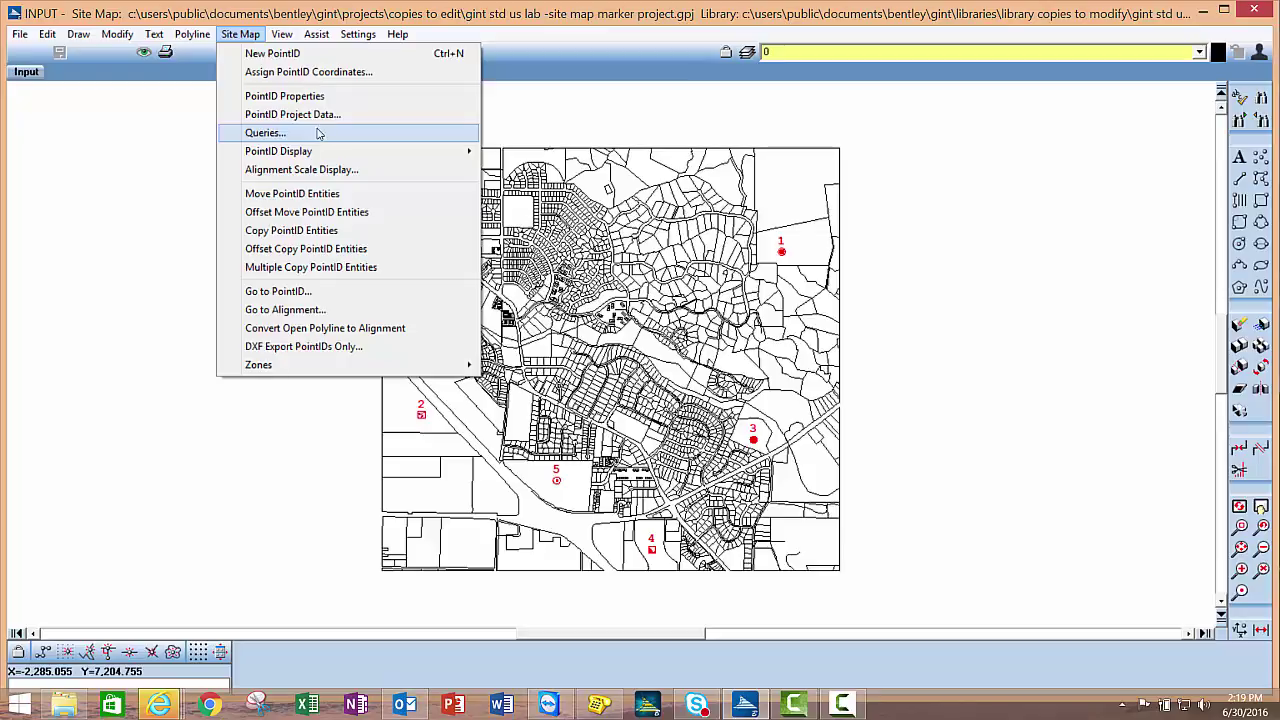
pyautogui.moveTo(326, 152)
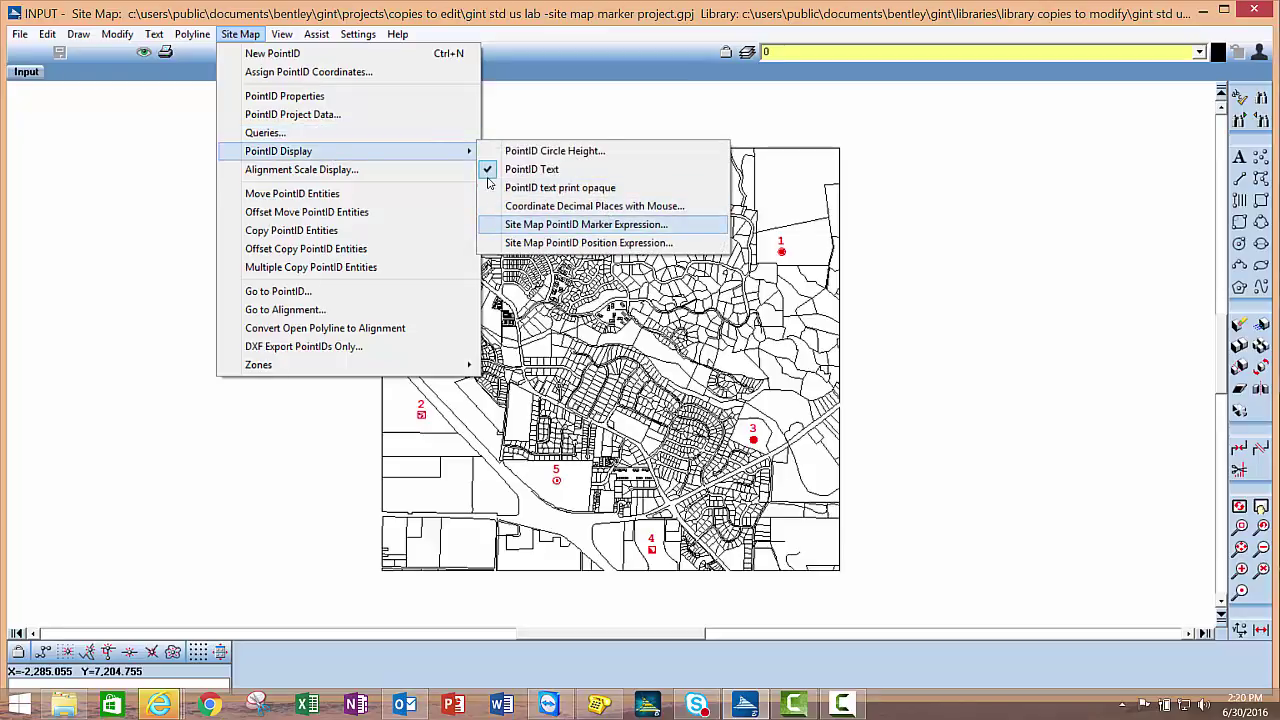
pyautogui.press('Return')
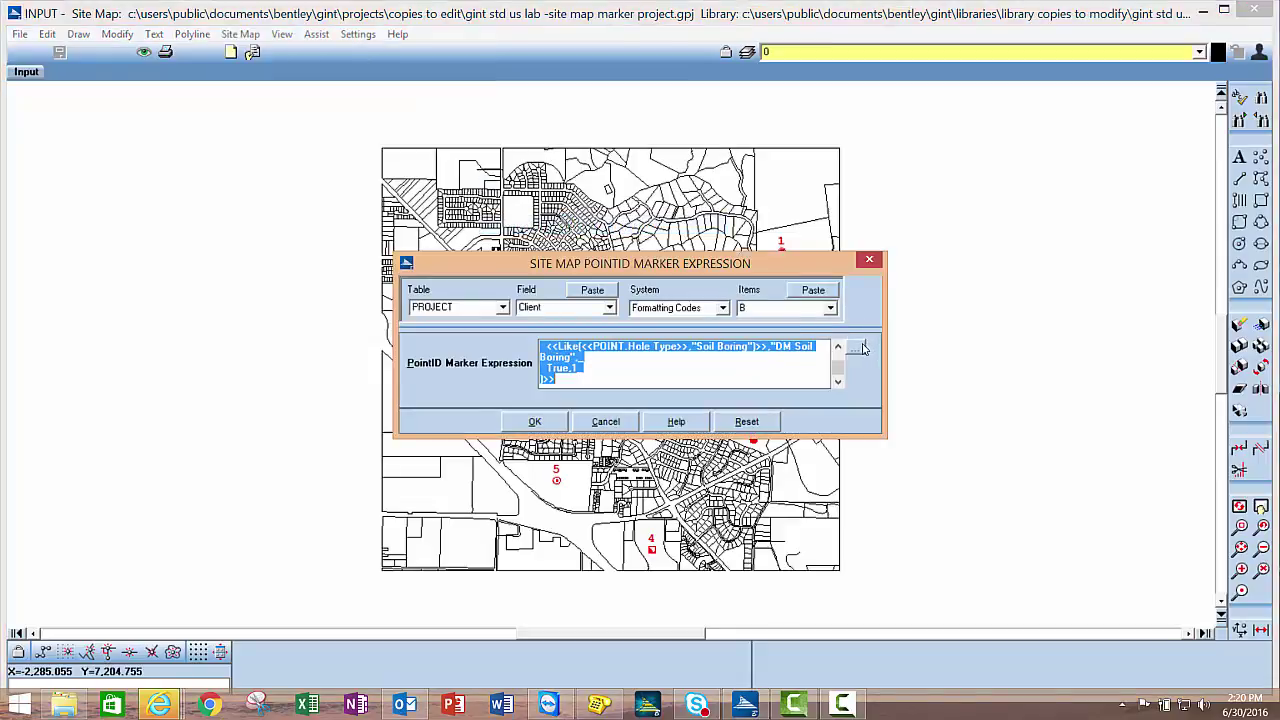
pyautogui.click(858, 347)
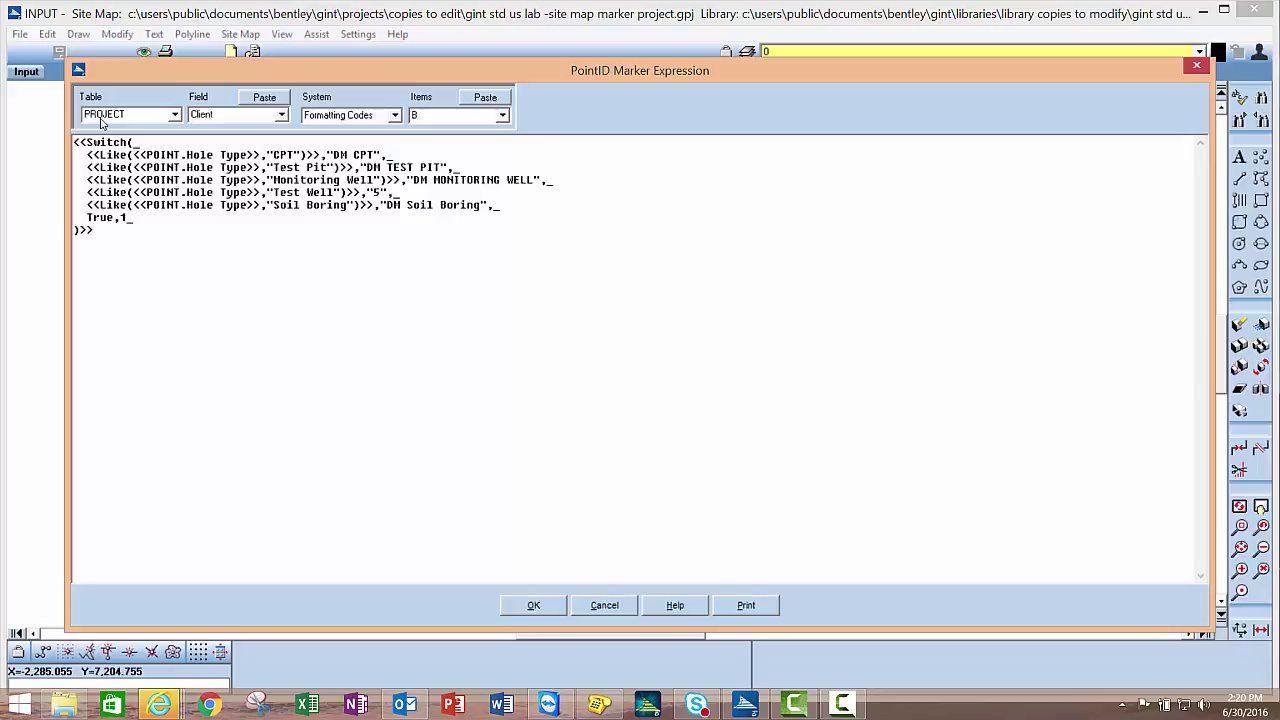
pyautogui.moveTo(75, 142); pyautogui.dragTo(148, 226)
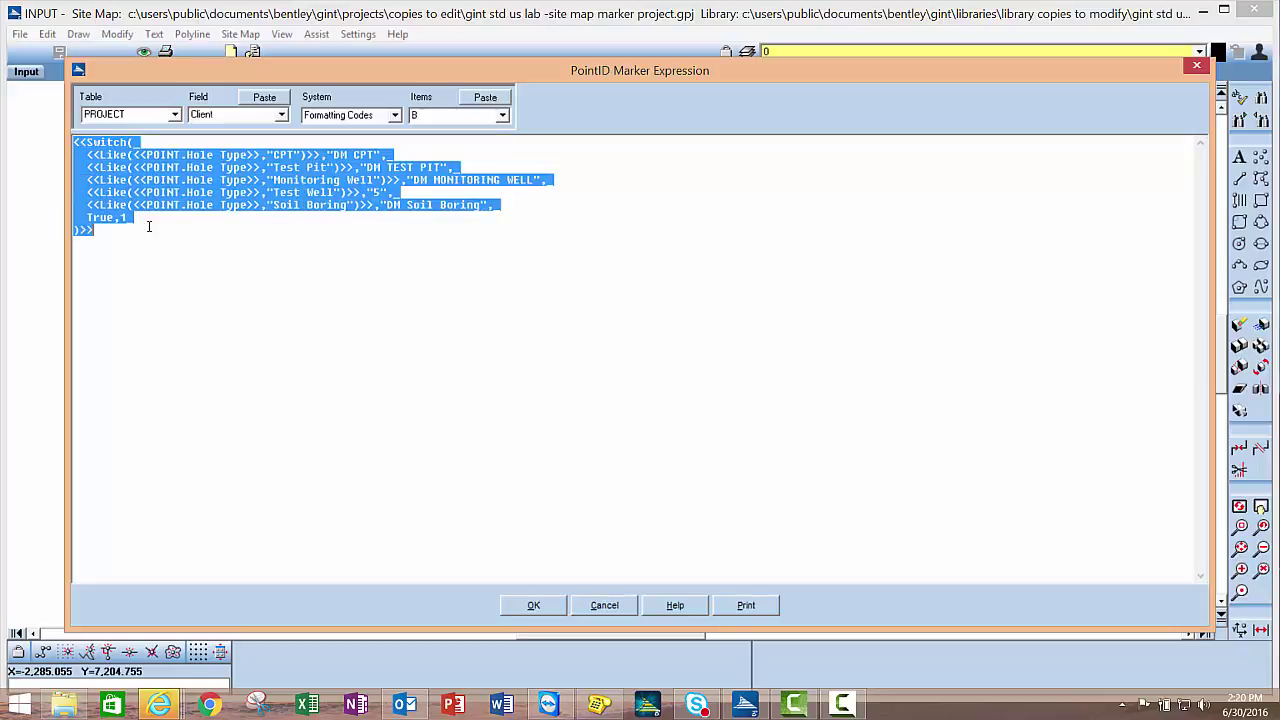
pyautogui.rightClick(188, 180)
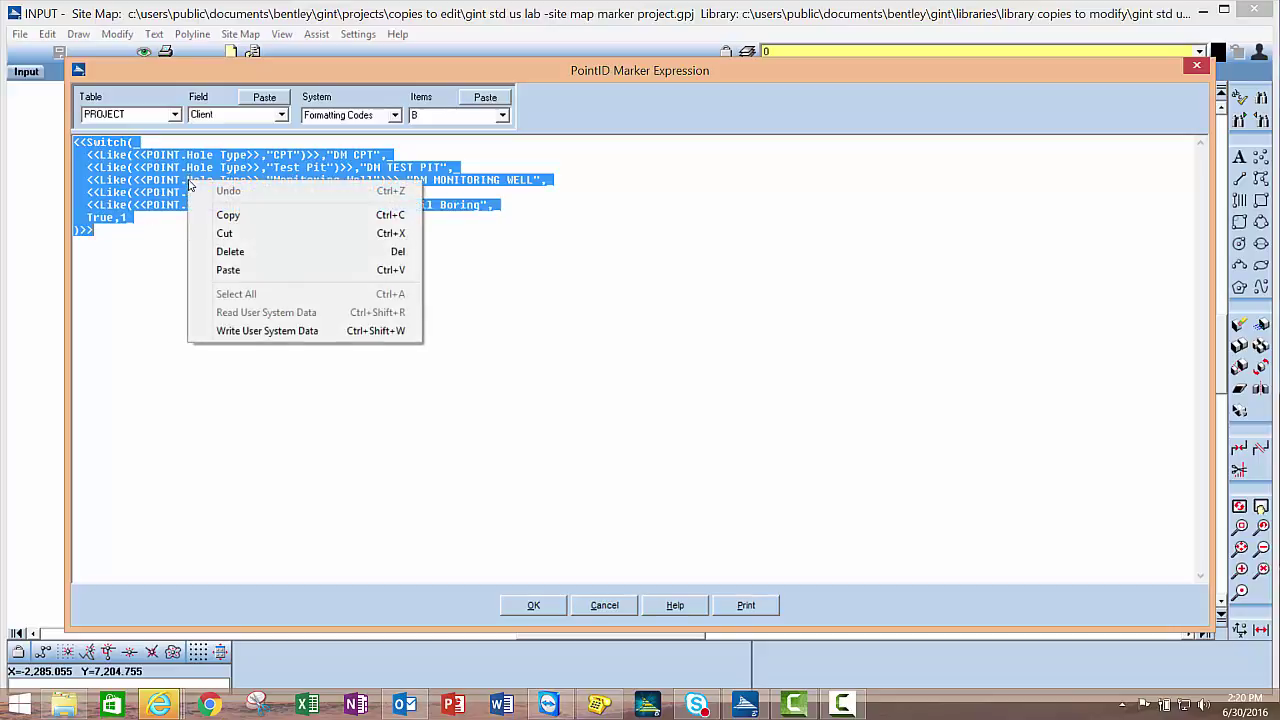
pyautogui.press('Return')
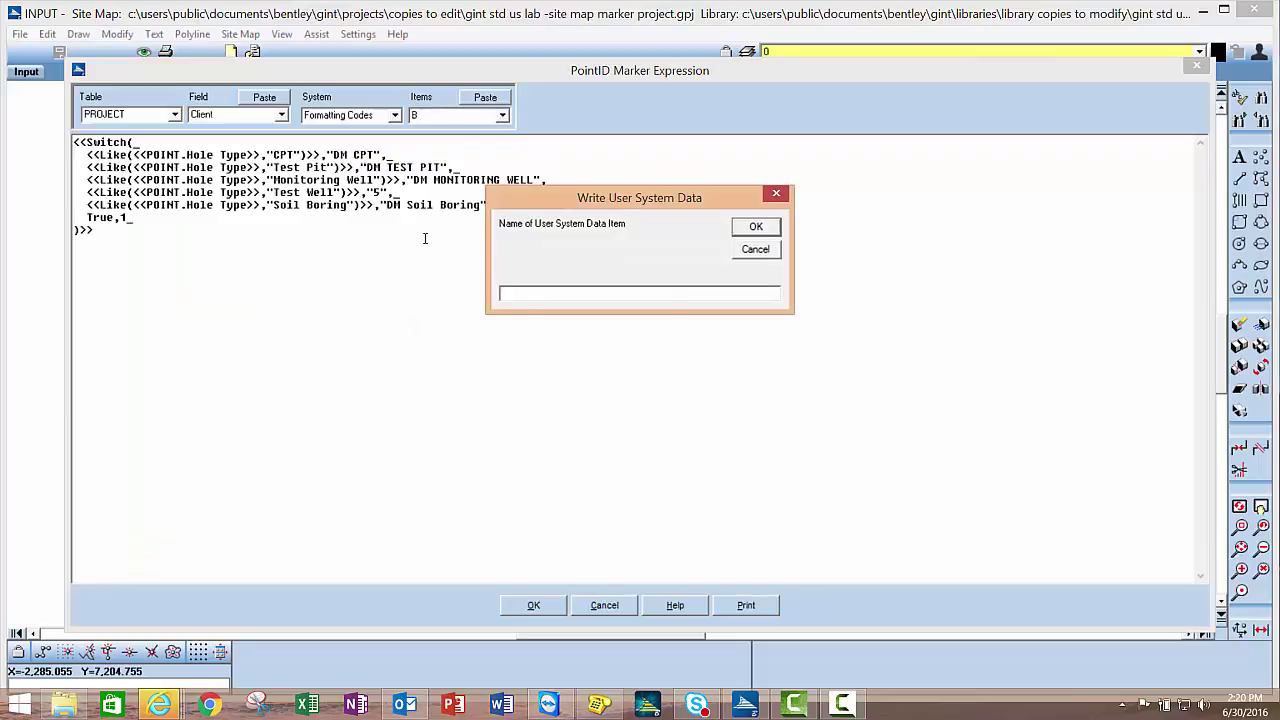
pyautogui.write('Site Map DM Override')
pyautogui.click(757, 227)
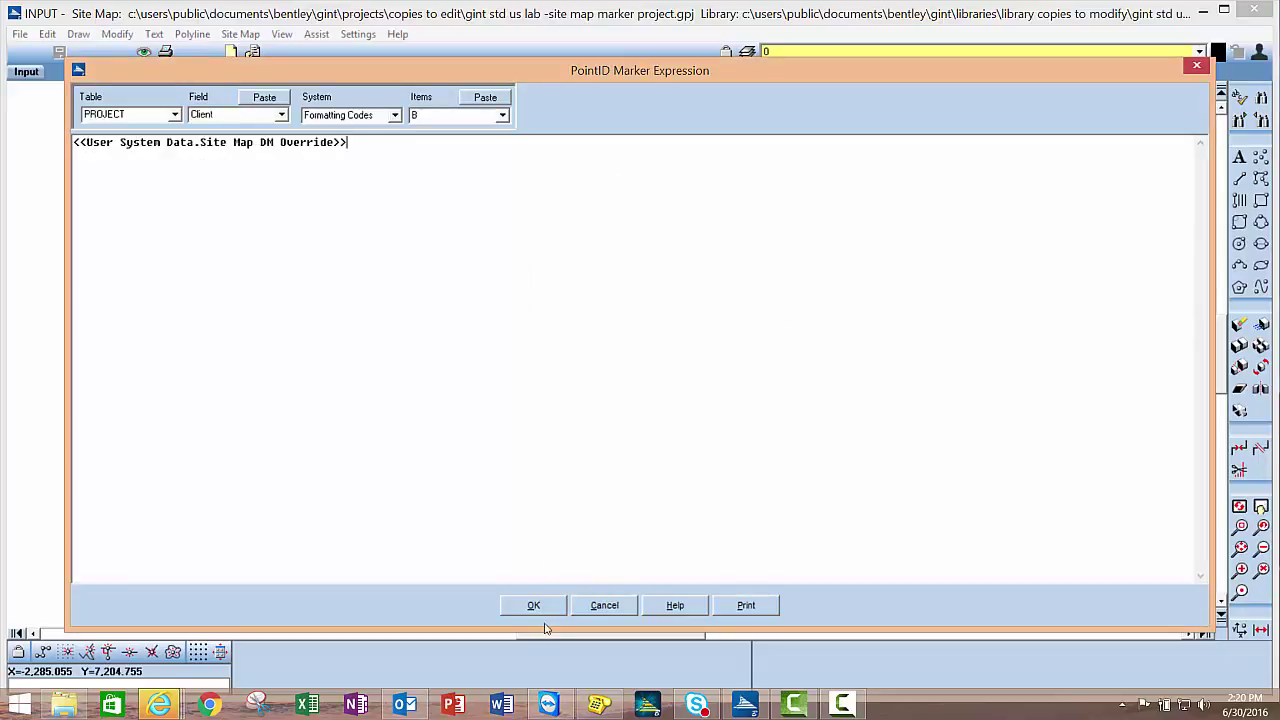
pyautogui.click(530, 606)
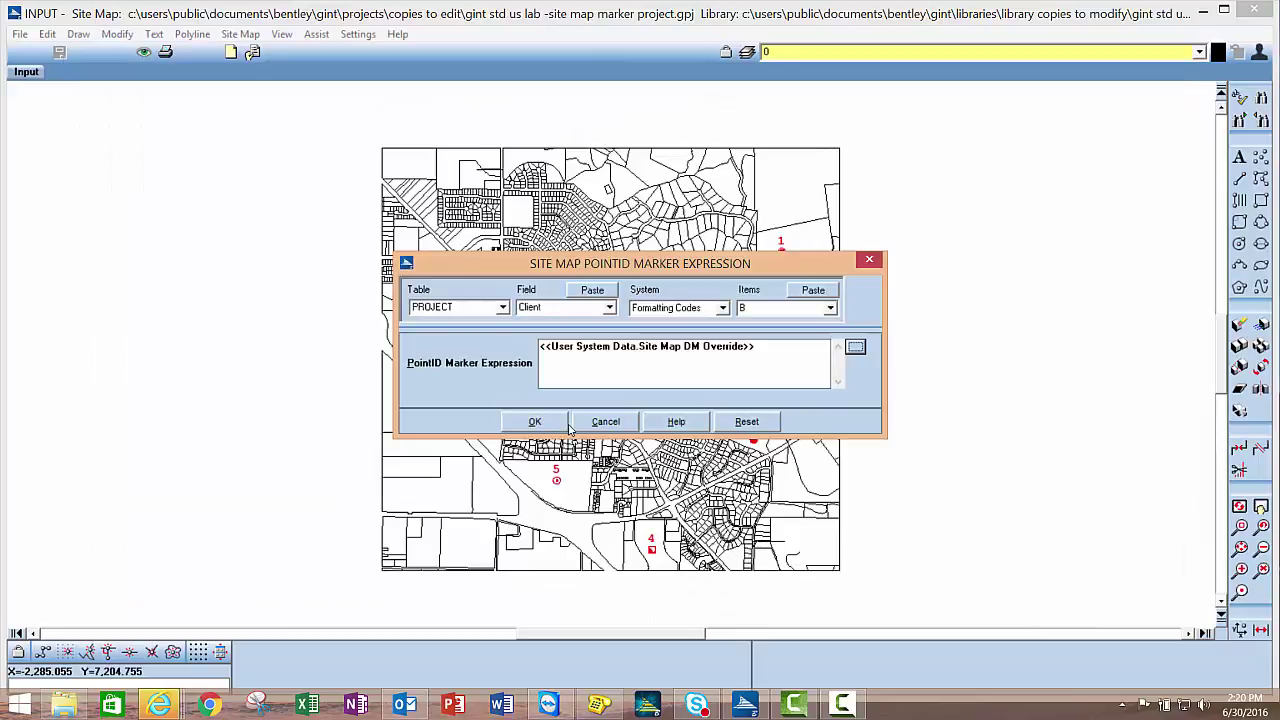
pyautogui.click(565, 424)
# Leave the site map and display the user system data item "Site Map DM Override" in Data Design
pyautogui.click(32, 77)
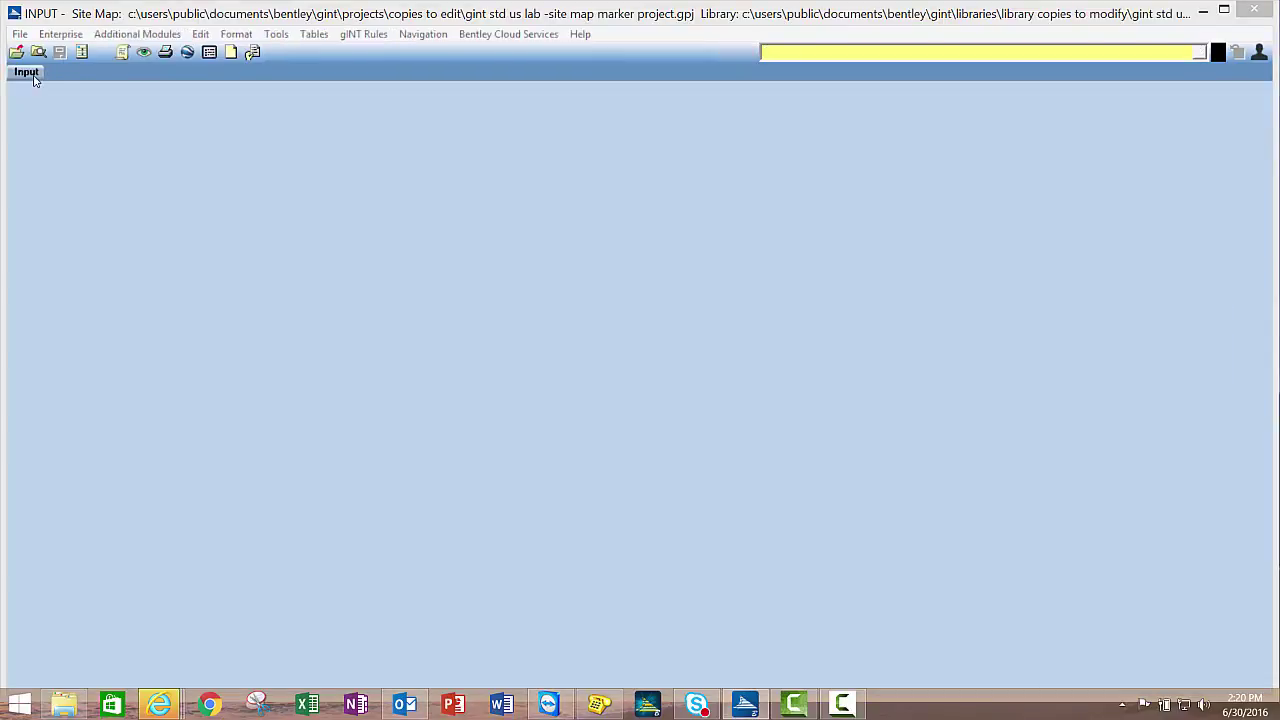
pyautogui.click(171, 74)
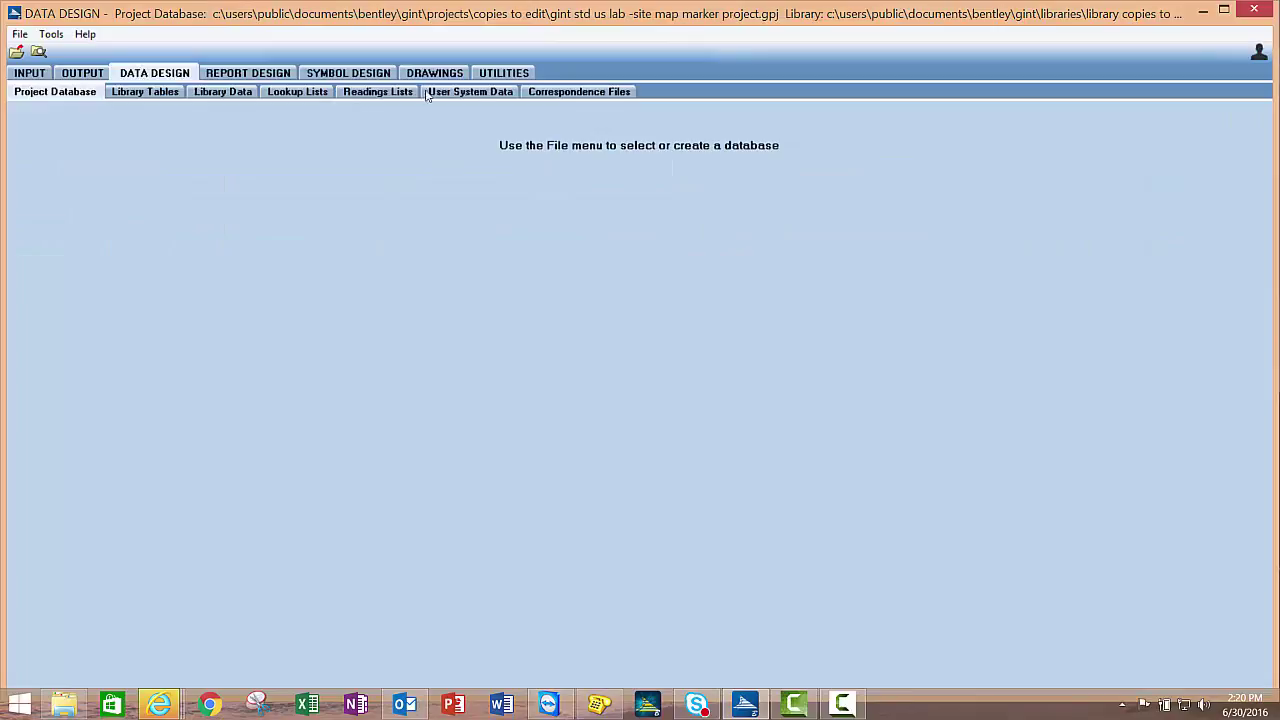
pyautogui.click(470, 91)
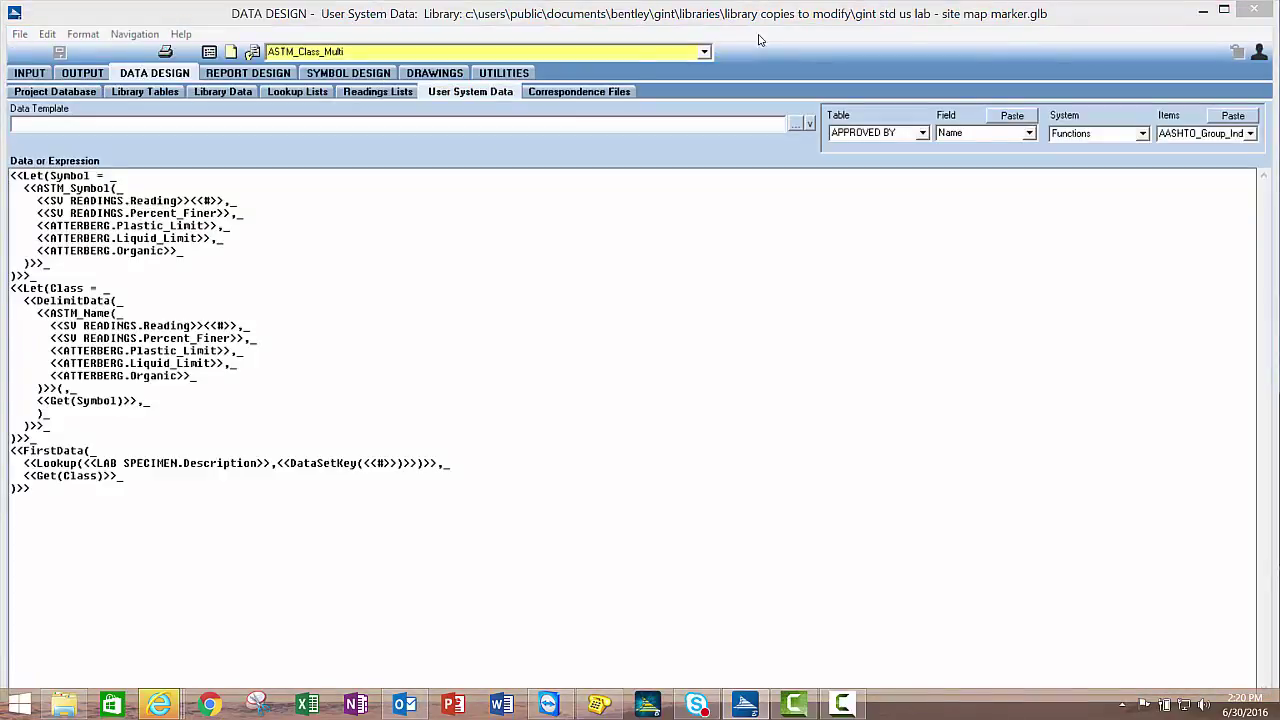
pyautogui.click(704, 51)
pyautogui.write('Sample Bottom Depth')
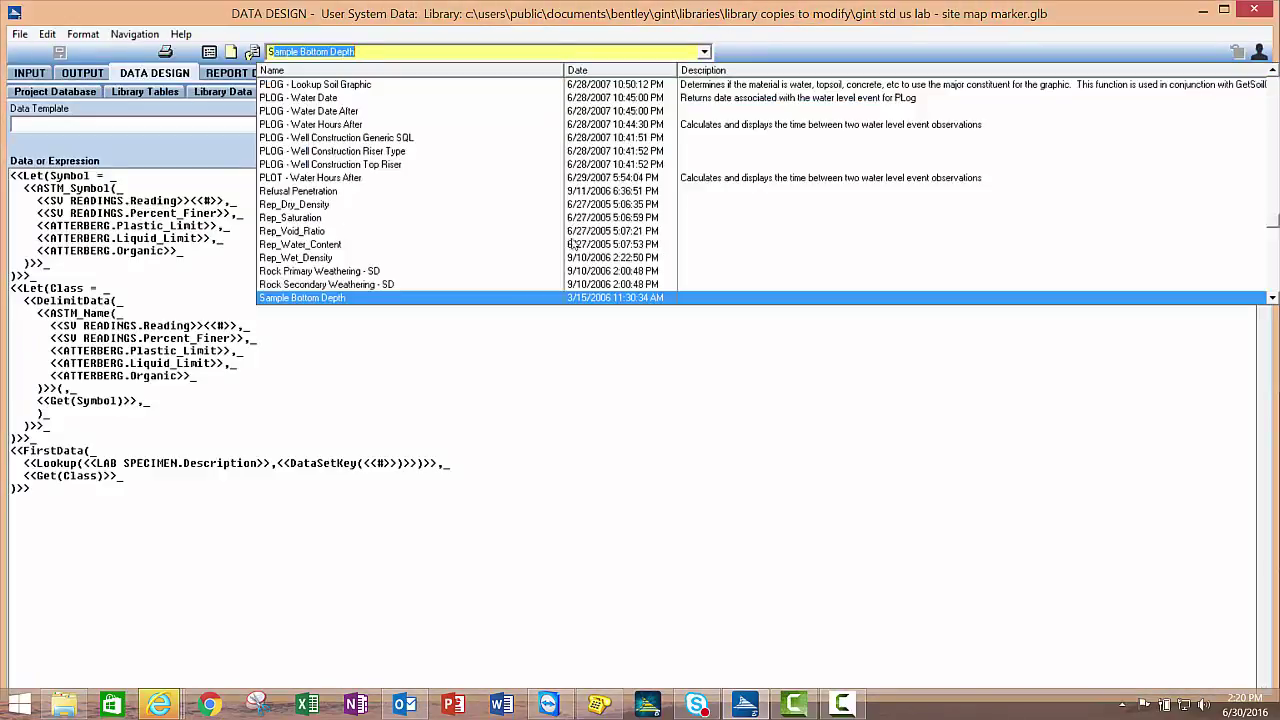
pyautogui.scroll(-2, 415, 290)
pyautogui.scroll(-1, 397, 280)
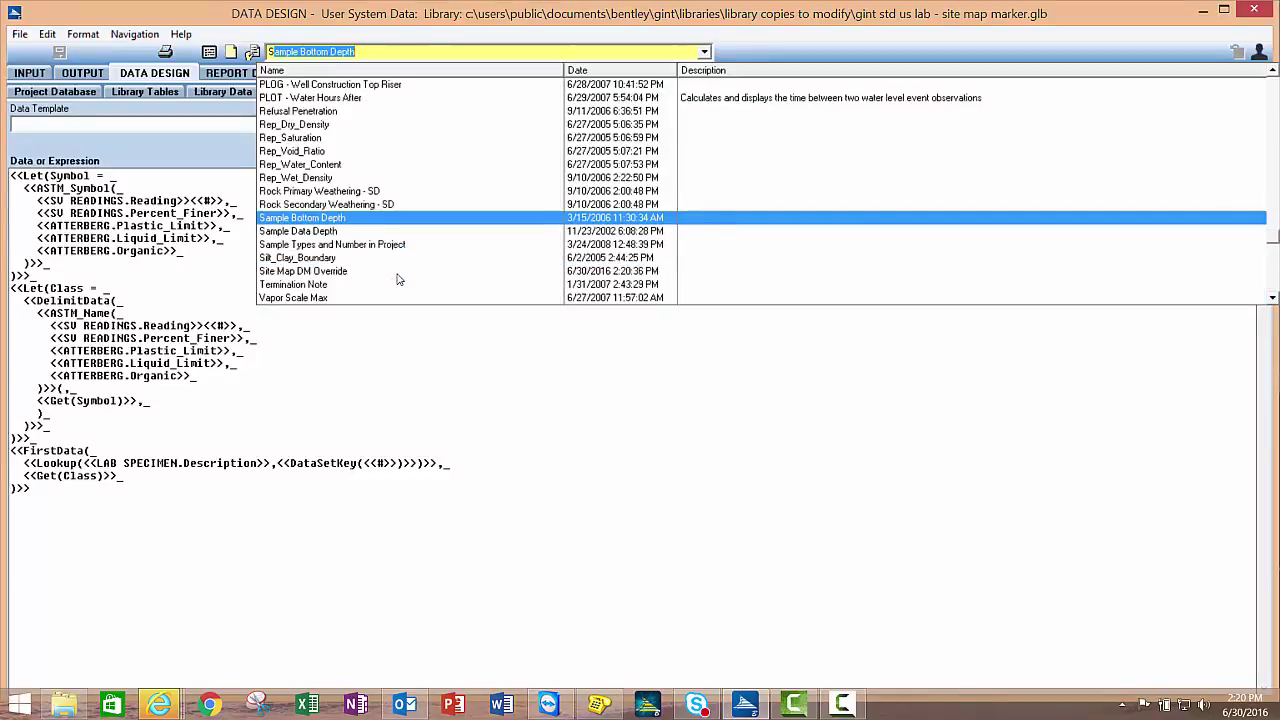
pyautogui.click(350, 276)
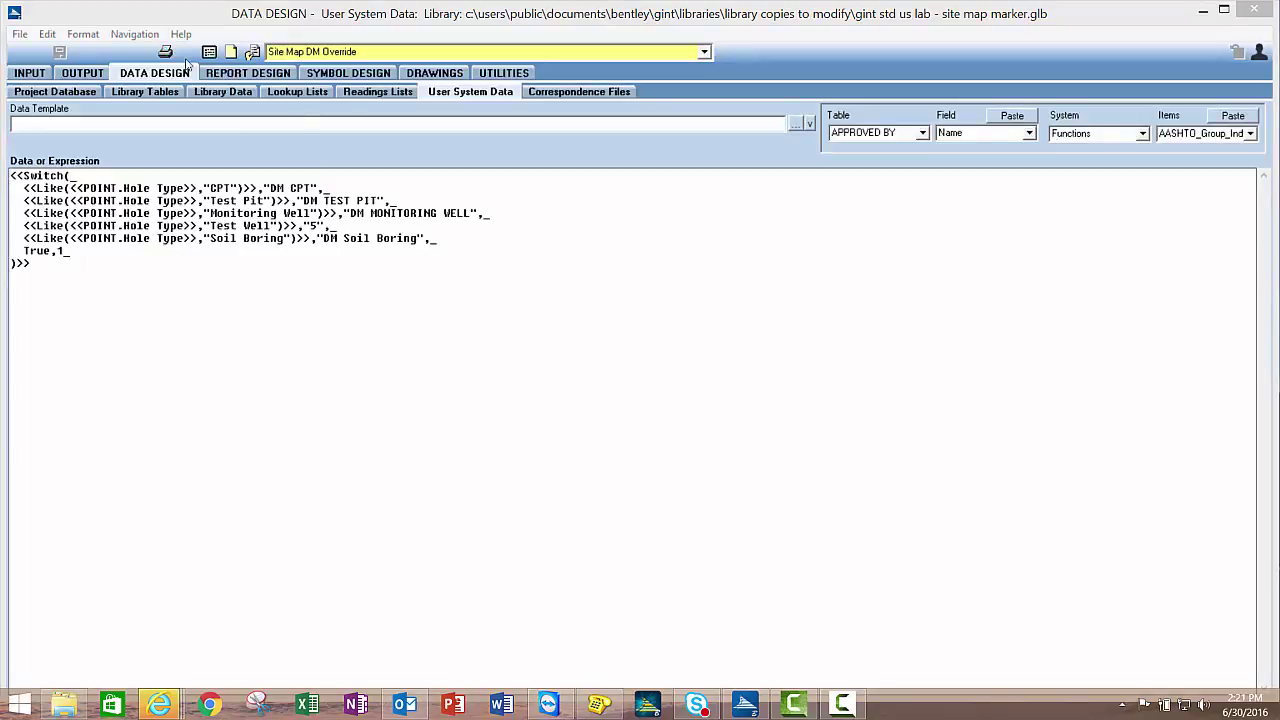
# Open the full editor for the Data Marker Expression in the SITE MAP report design's data representation properties
pyautogui.click(235, 77)
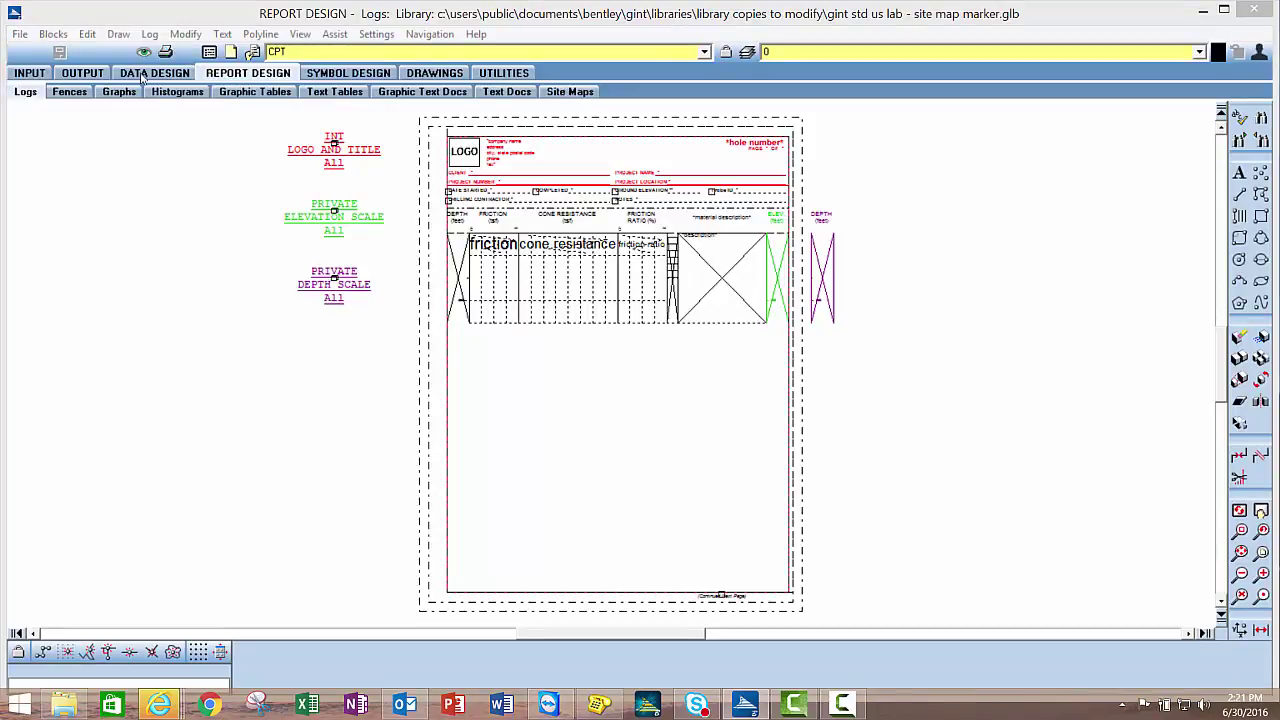
pyautogui.click(558, 92)
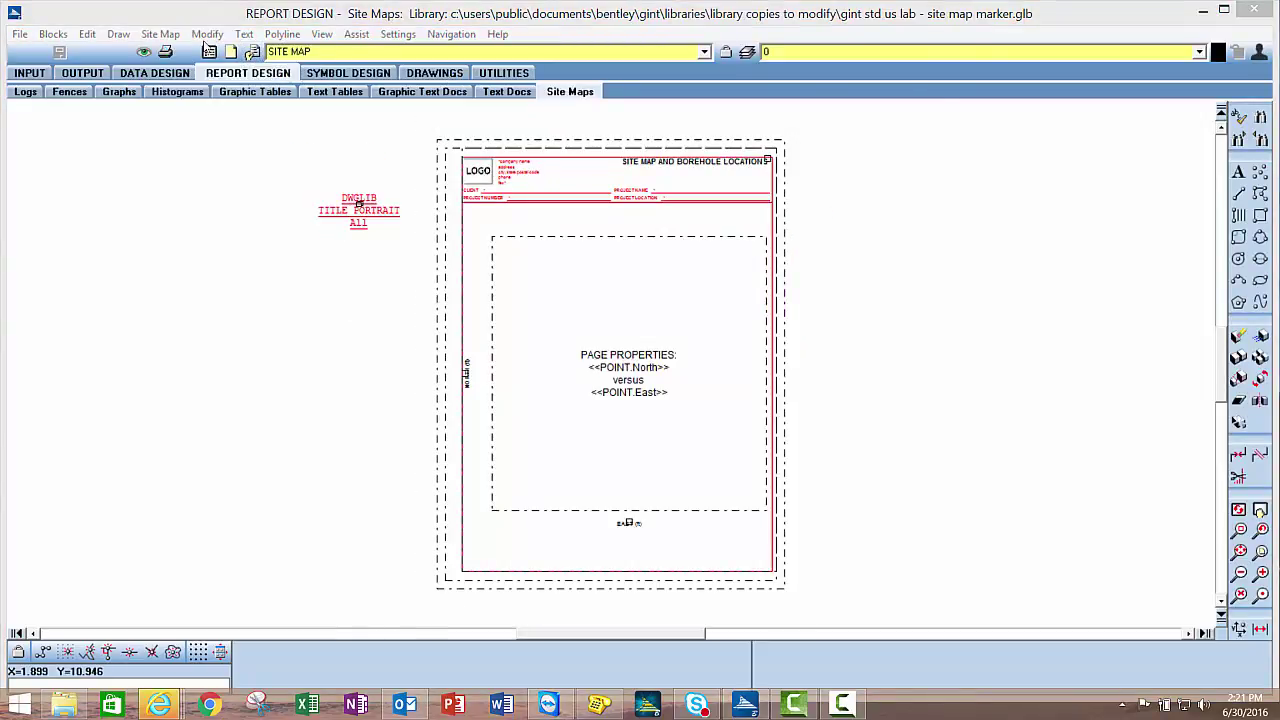
pyautogui.click(253, 51)
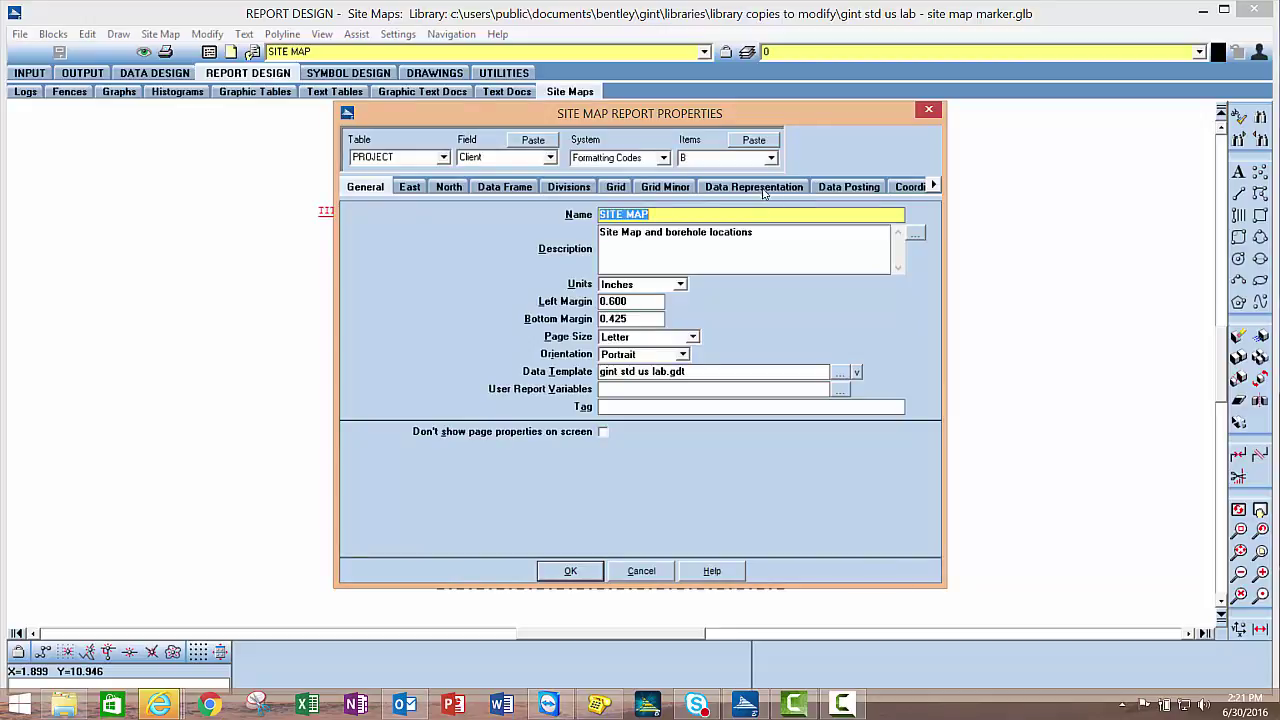
pyautogui.click(764, 188)
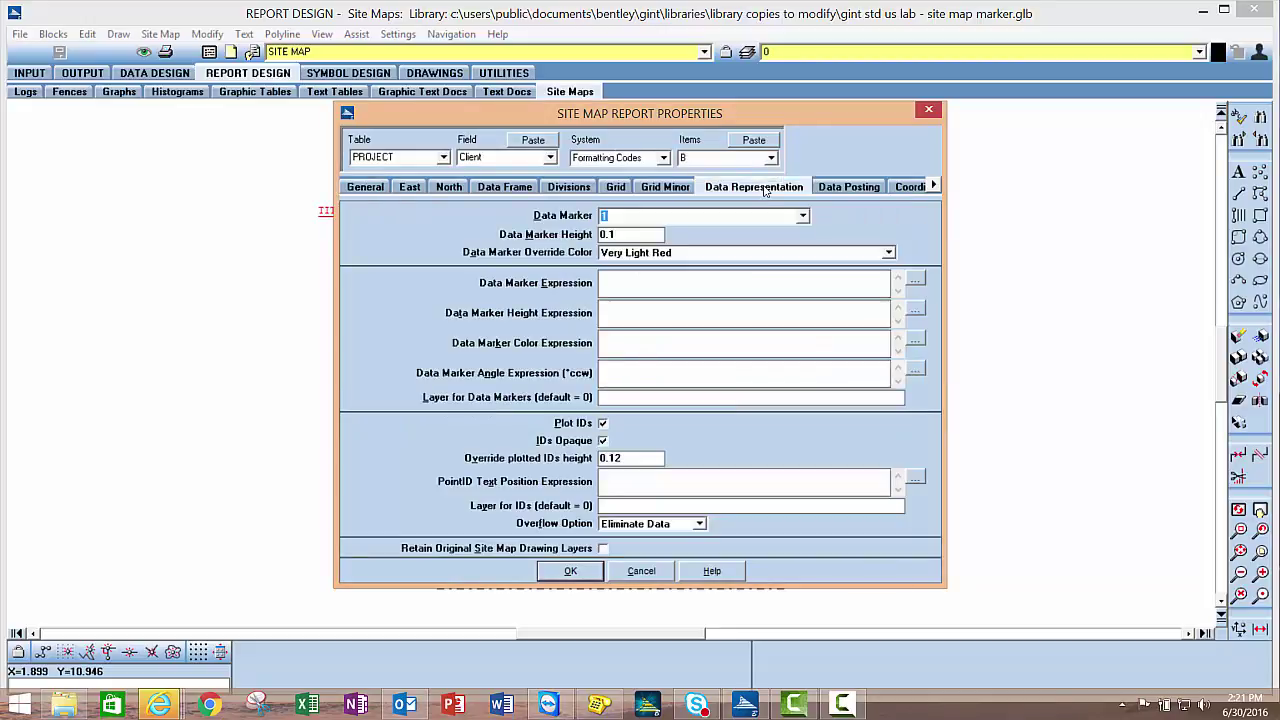
pyautogui.click(680, 284)
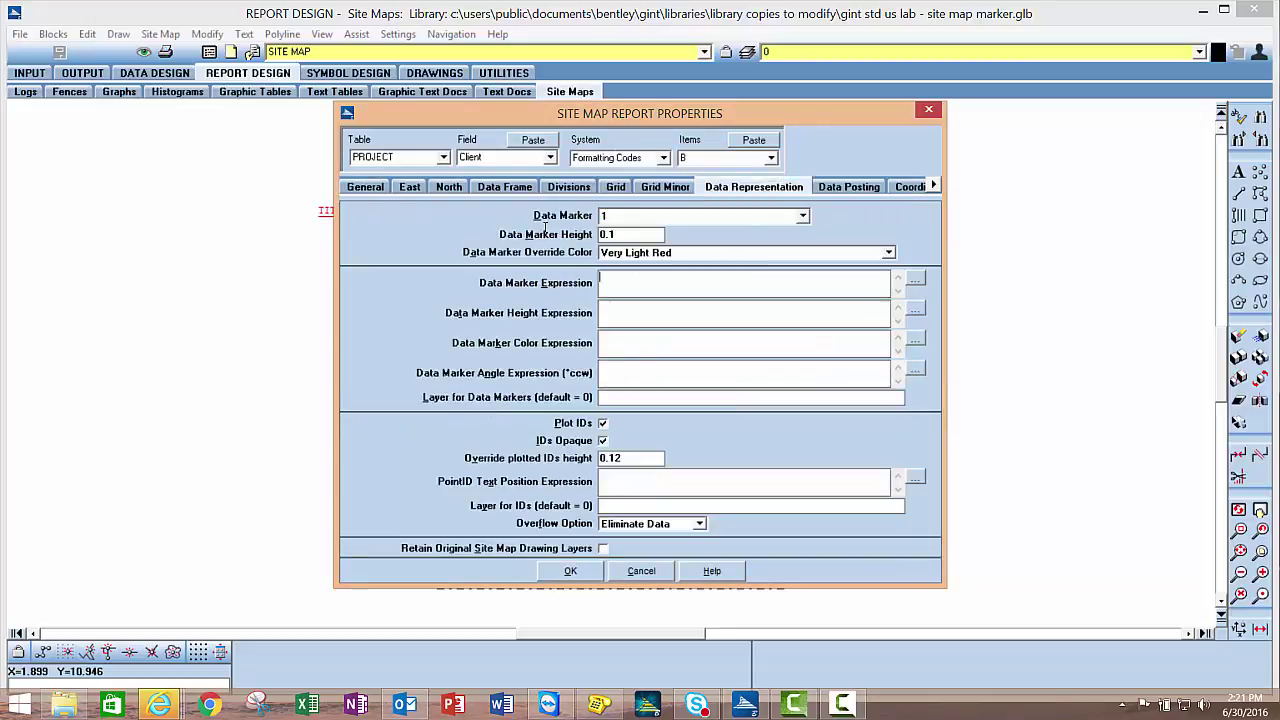
pyautogui.click(915, 281)
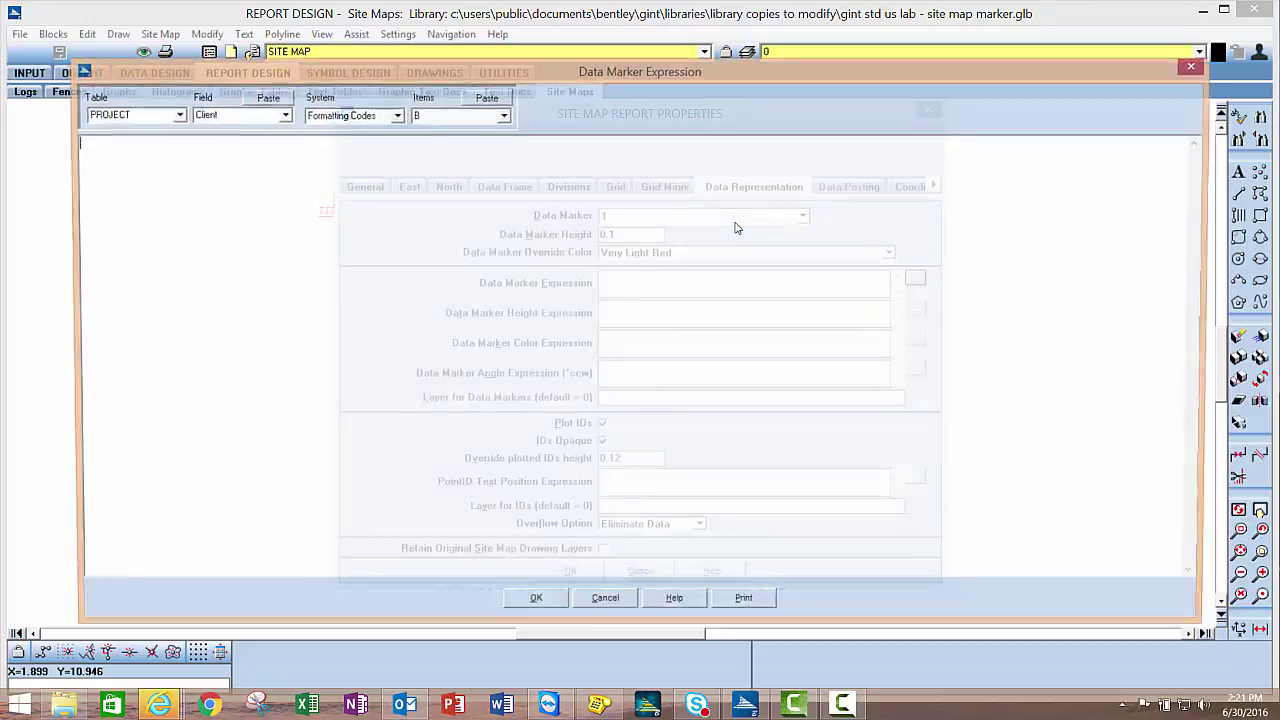
# Insert <<User System Data.Site Map DM Override>> as the report's data marker expression and accept it
pyautogui.click(175, 115)
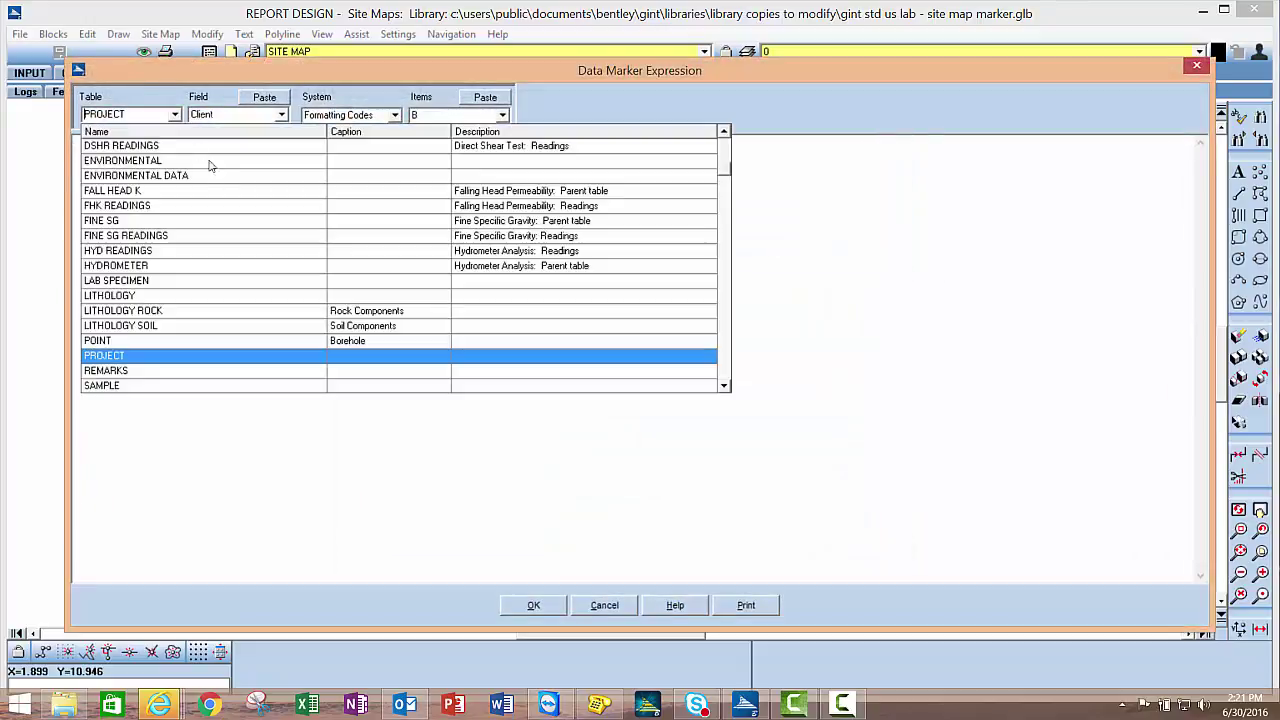
pyautogui.scroll(-2, 219, 176)
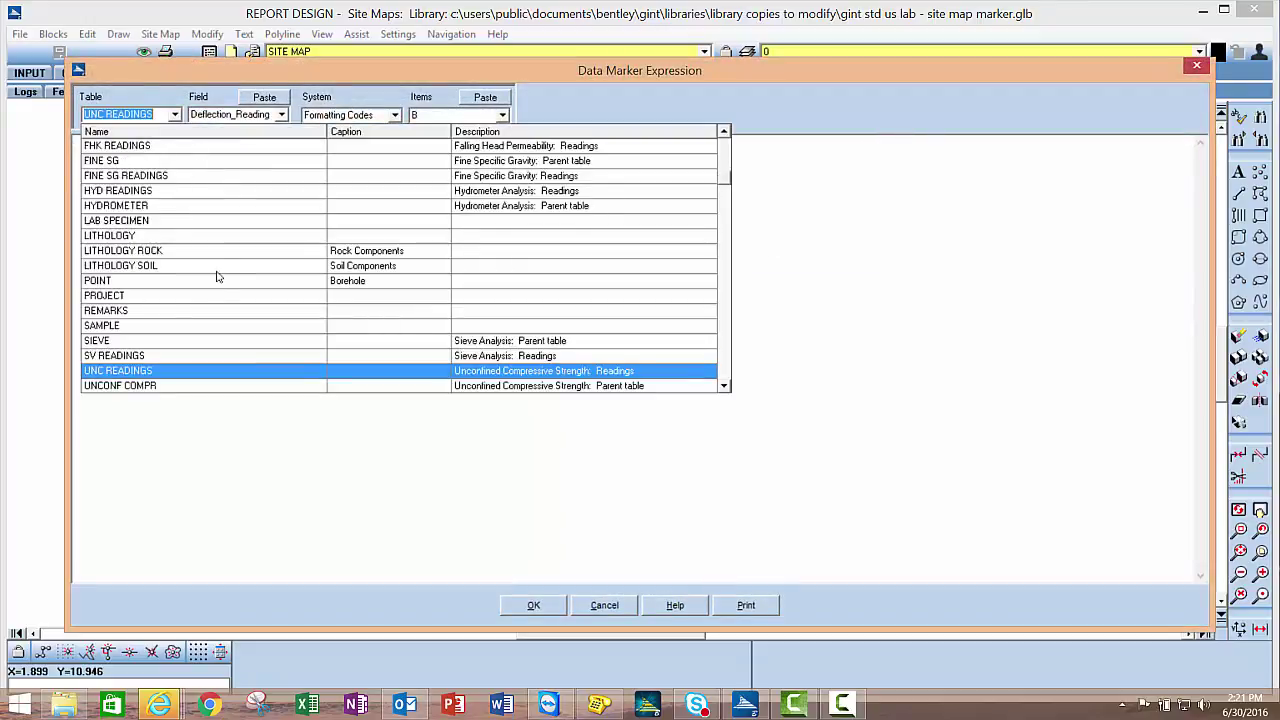
pyautogui.scroll(-4, 205, 311)
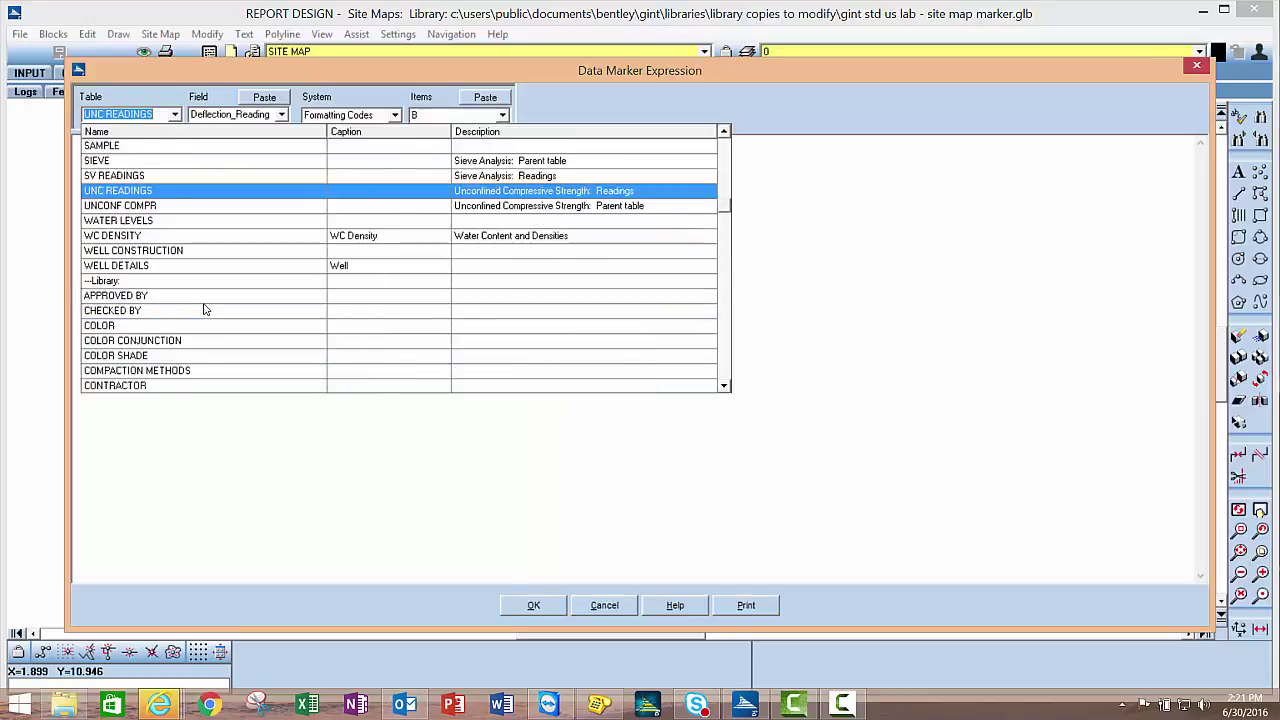
pyautogui.scroll(-10, 205, 310)
pyautogui.scroll(-12, 204, 306)
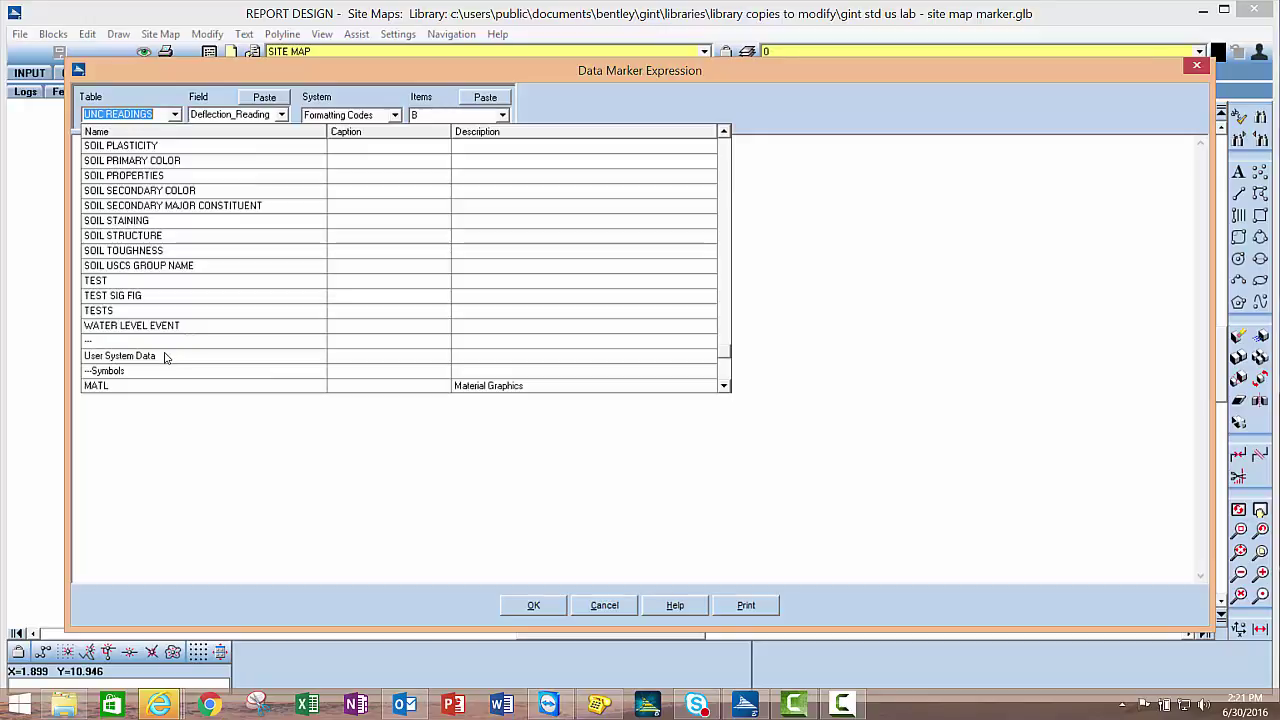
pyautogui.click(166, 355)
pyautogui.click(281, 114)
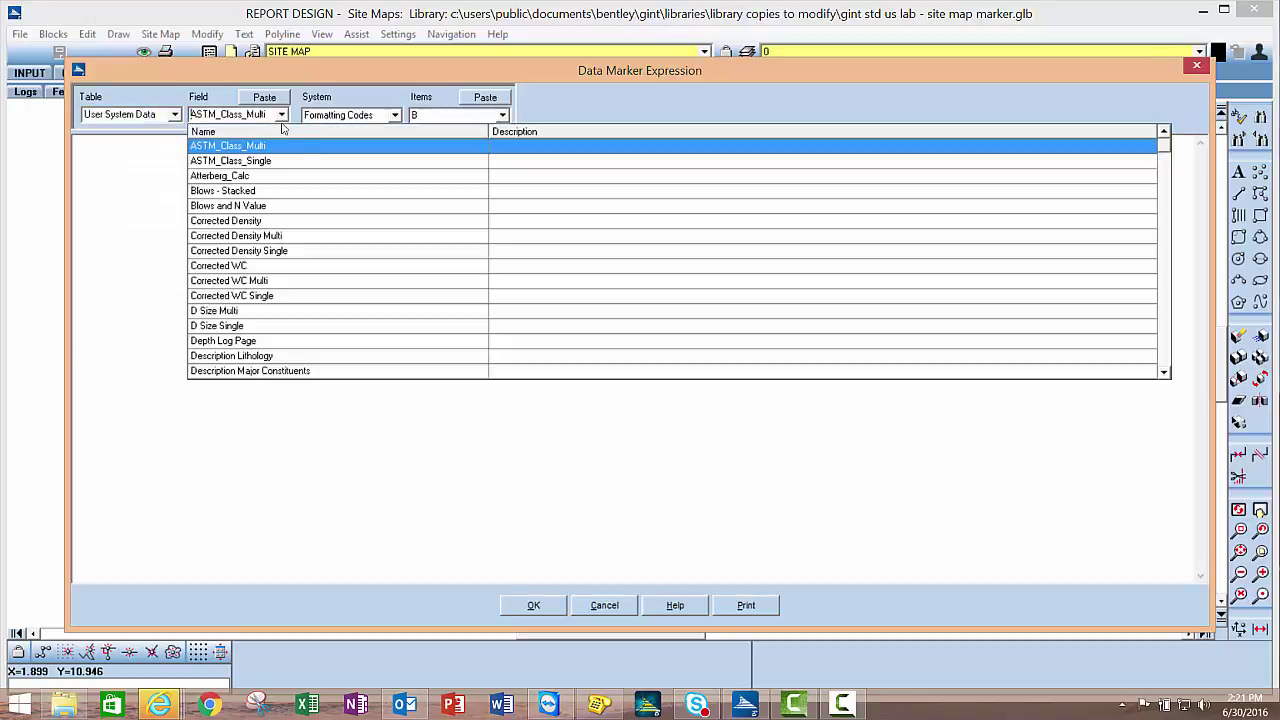
pyautogui.scroll(-2, 296, 150)
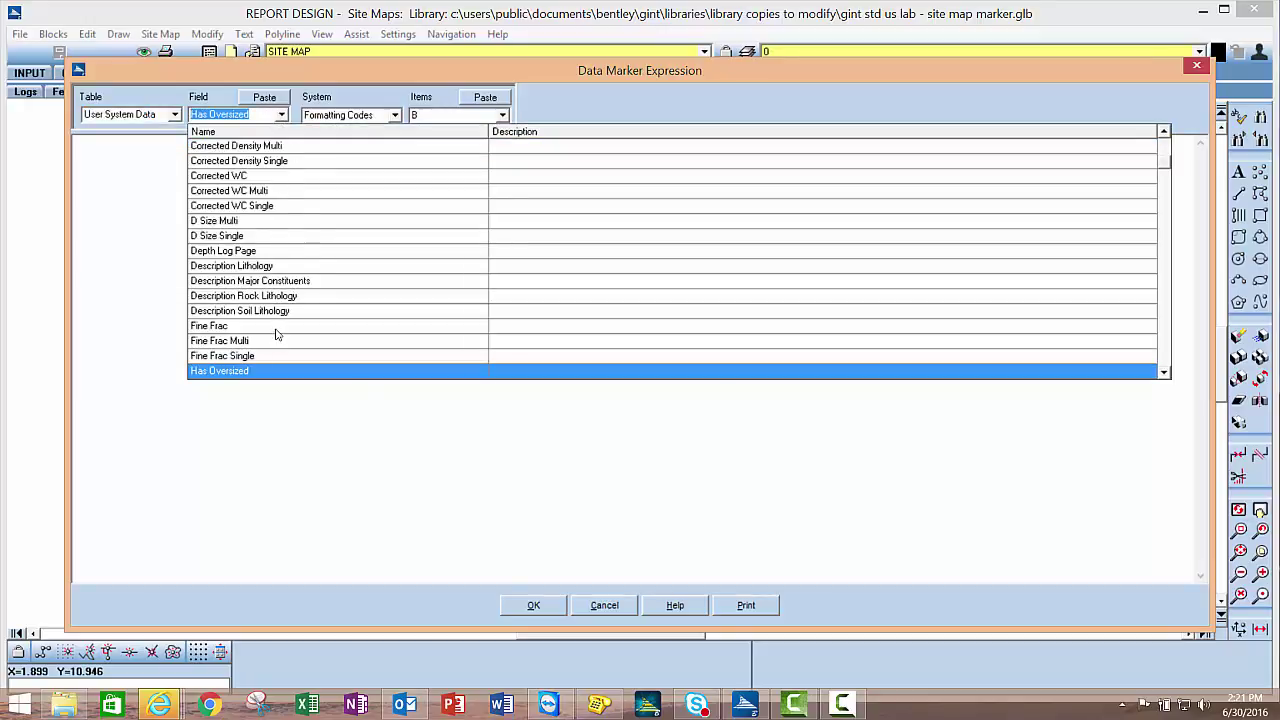
pyautogui.scroll(-1, 277, 332)
pyautogui.scroll(-2, 277, 322)
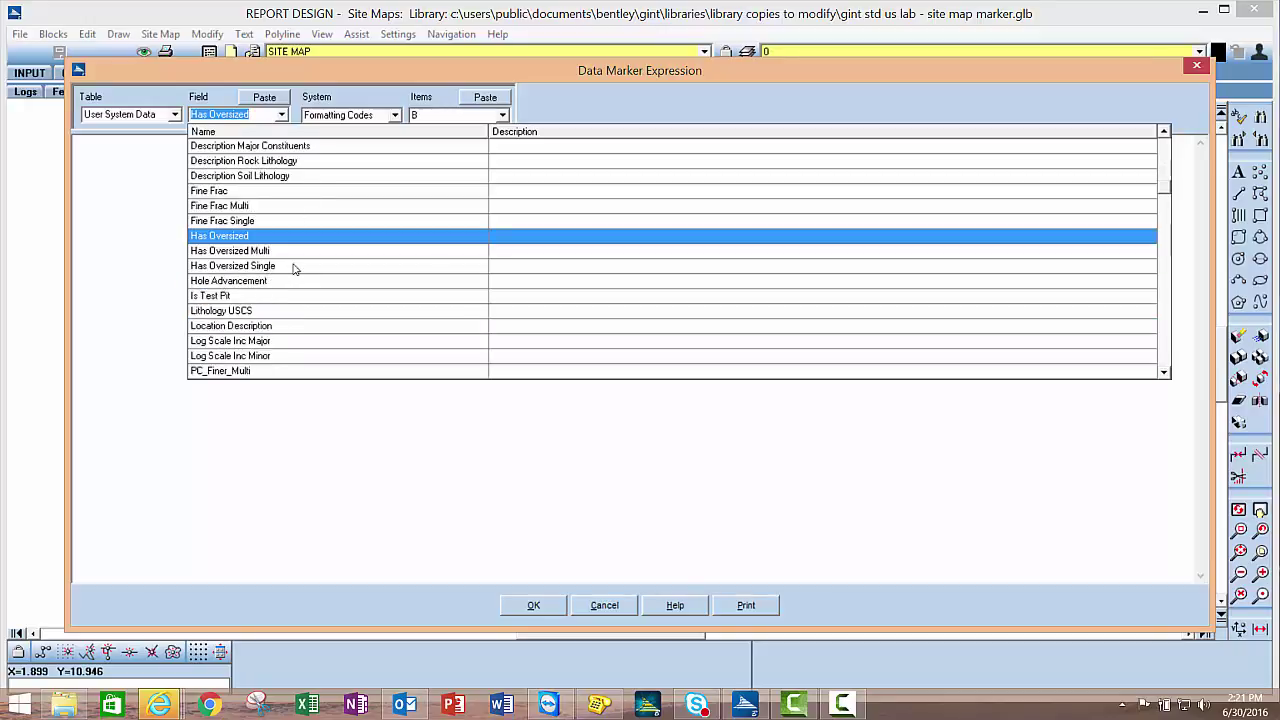
pyautogui.scroll(1, 294, 268)
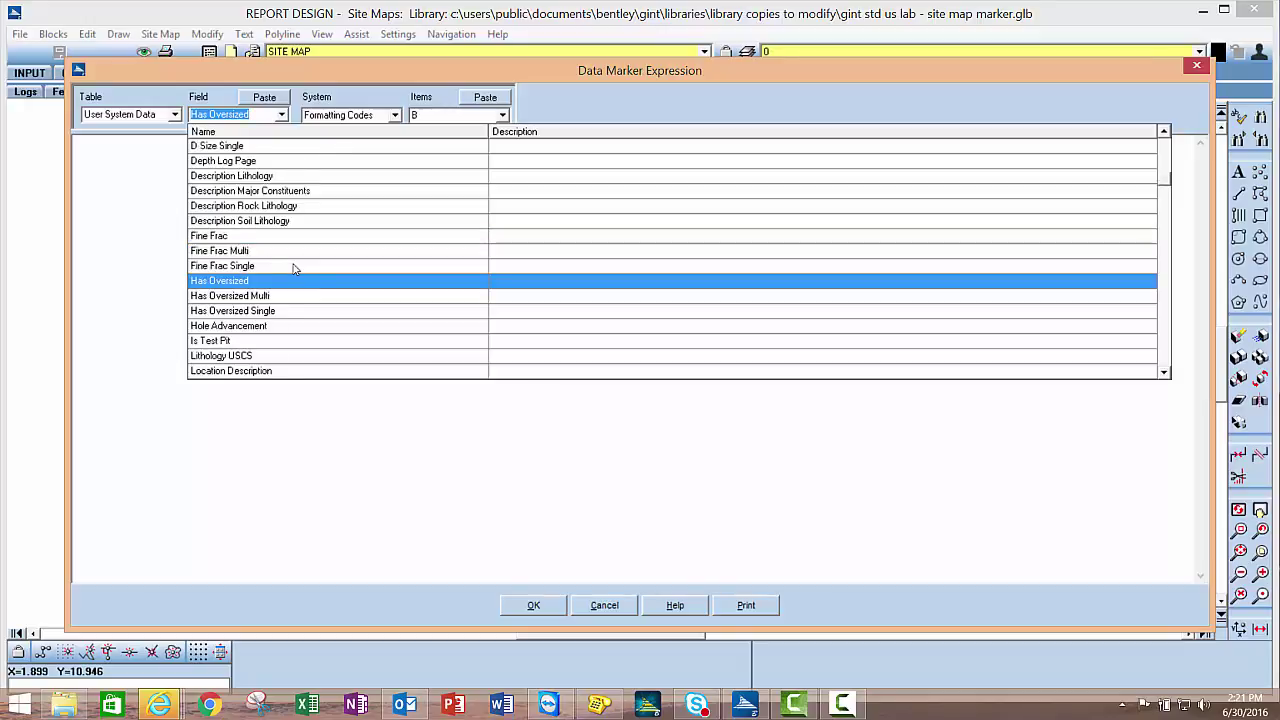
pyautogui.scroll(-6, 314, 323)
pyautogui.scroll(-10, 316, 325)
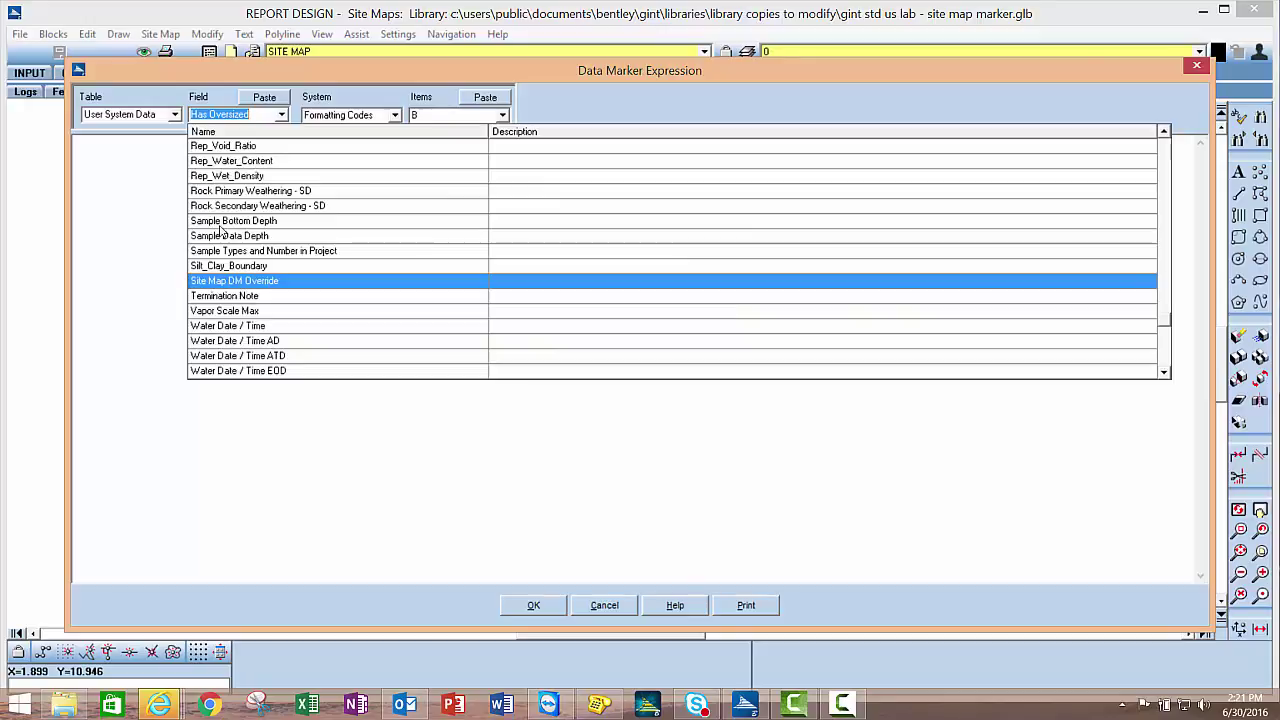
pyautogui.click(270, 280)
pyautogui.click(264, 97)
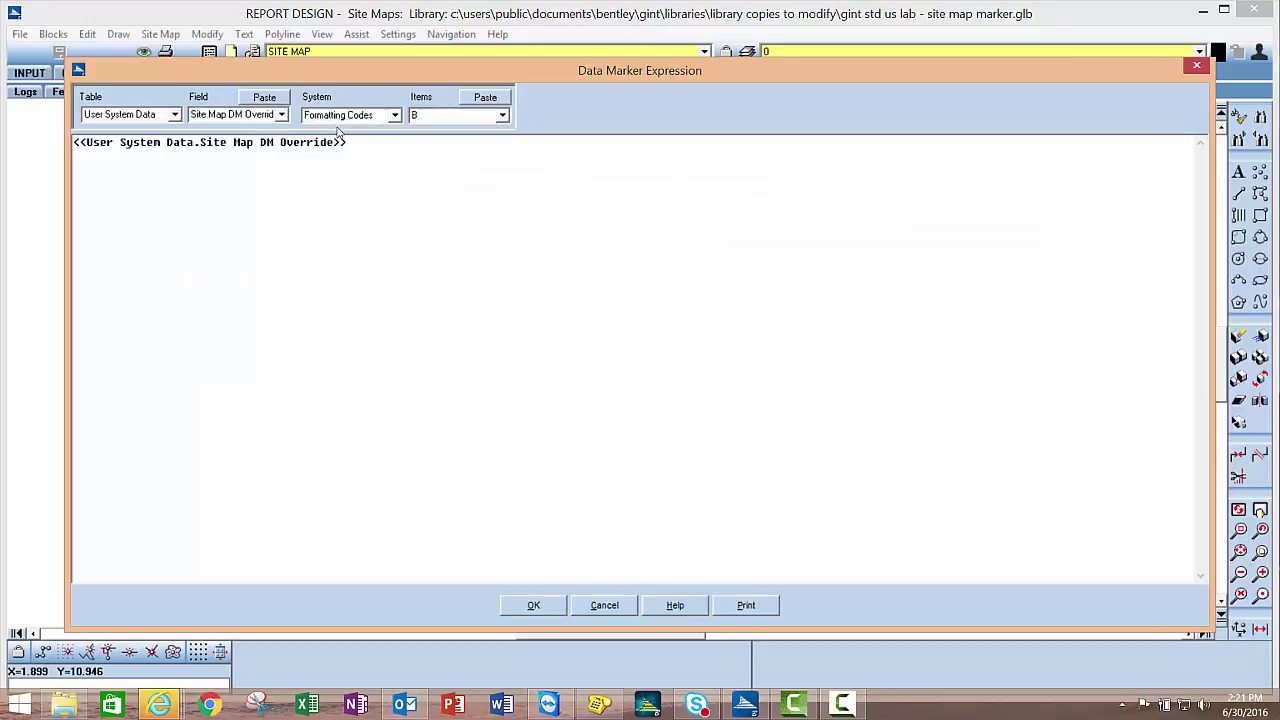
pyautogui.click(535, 606)
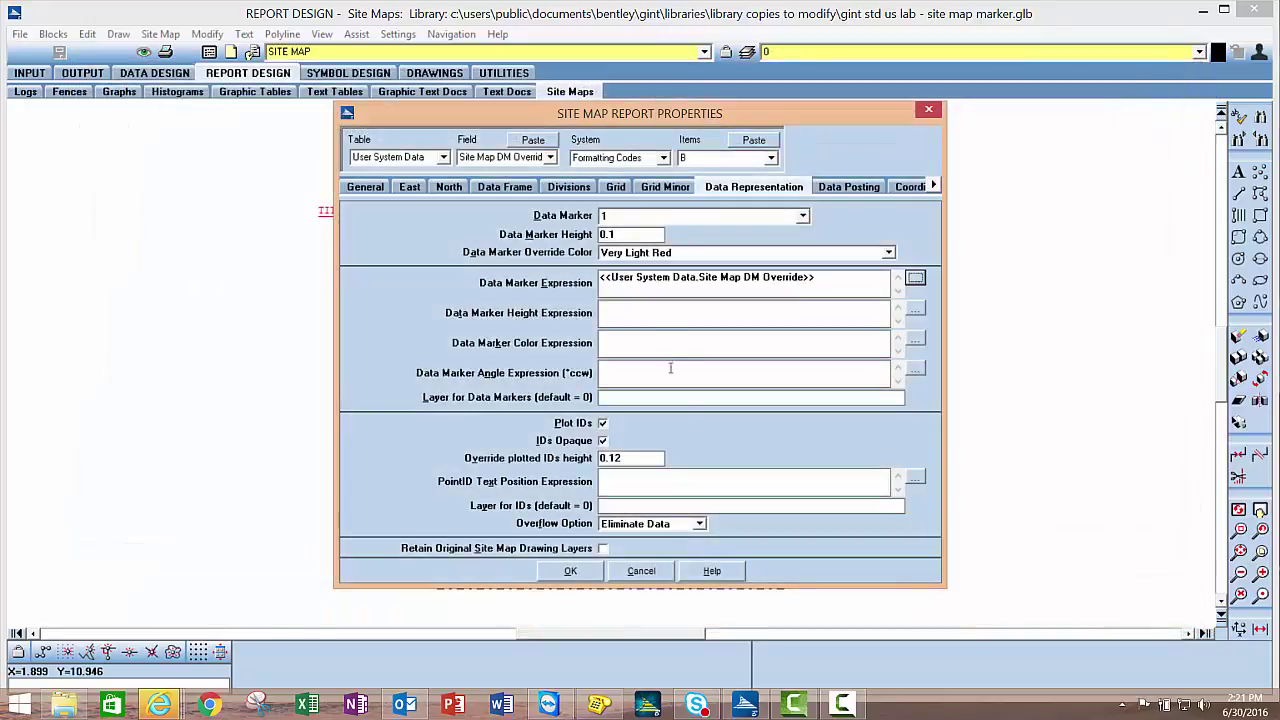
# Set the Data Marker Height Expression to 0.15 and apply the site map report properties
pyautogui.click(624, 317)
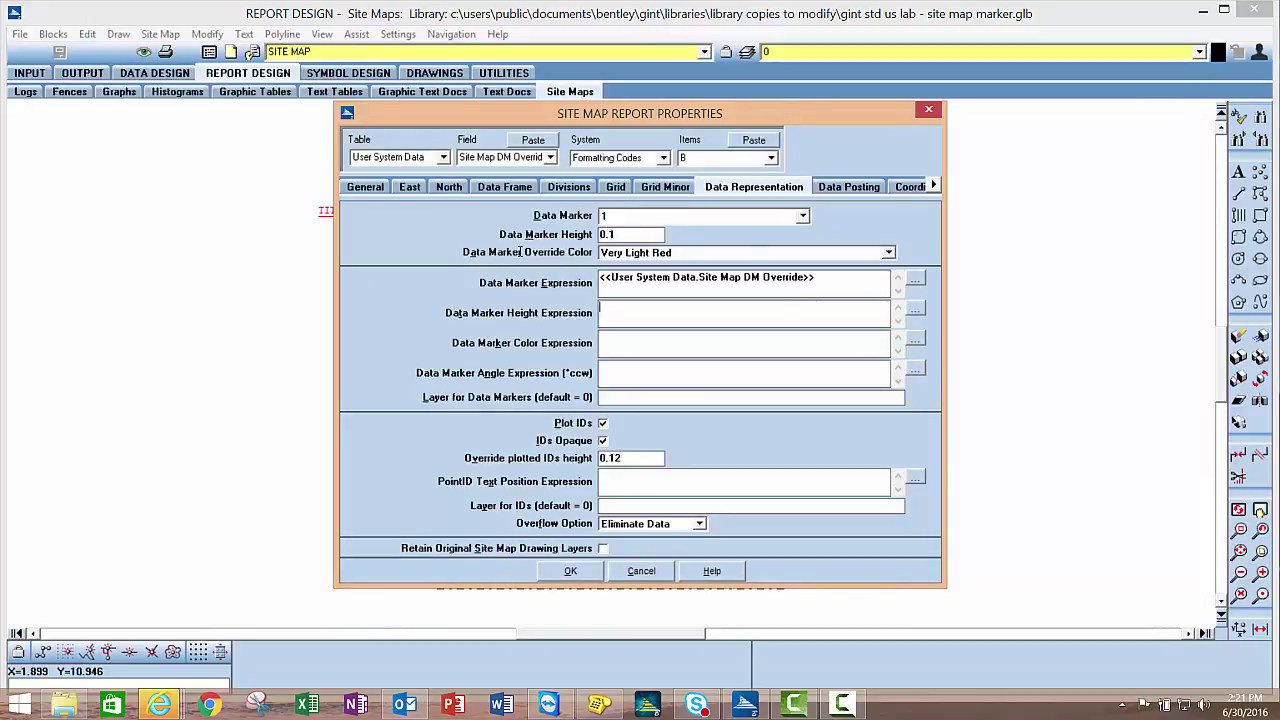
pyautogui.write('0.15')
pyautogui.click(570, 575)
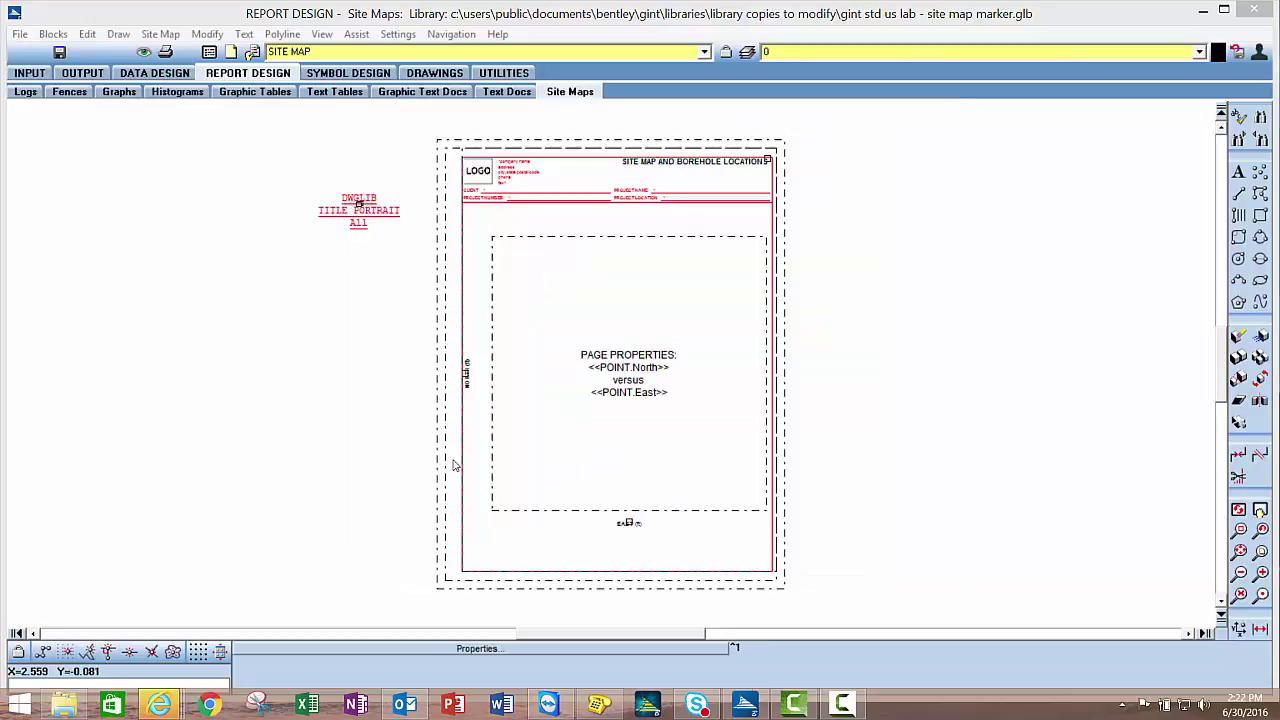
# Preview the SITE MAP report output, examine the borehole markers up close and exit the preview
pyautogui.click(82, 73)
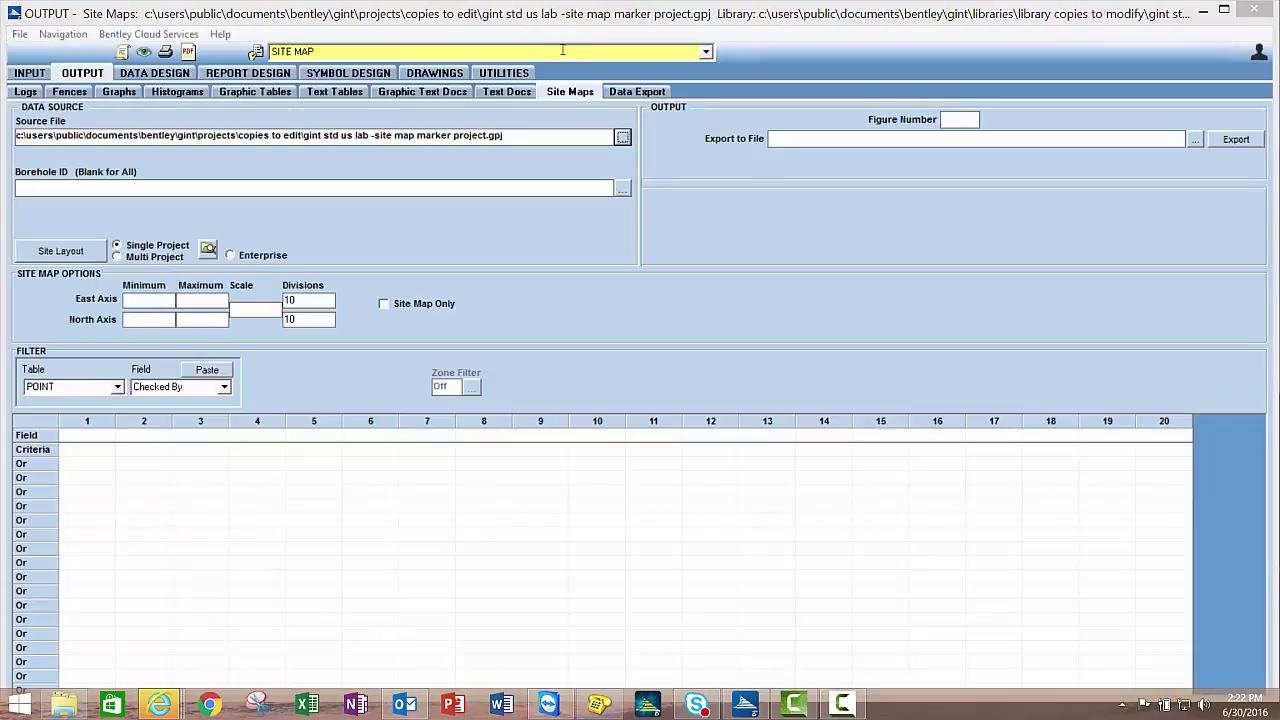
pyautogui.click(144, 52)
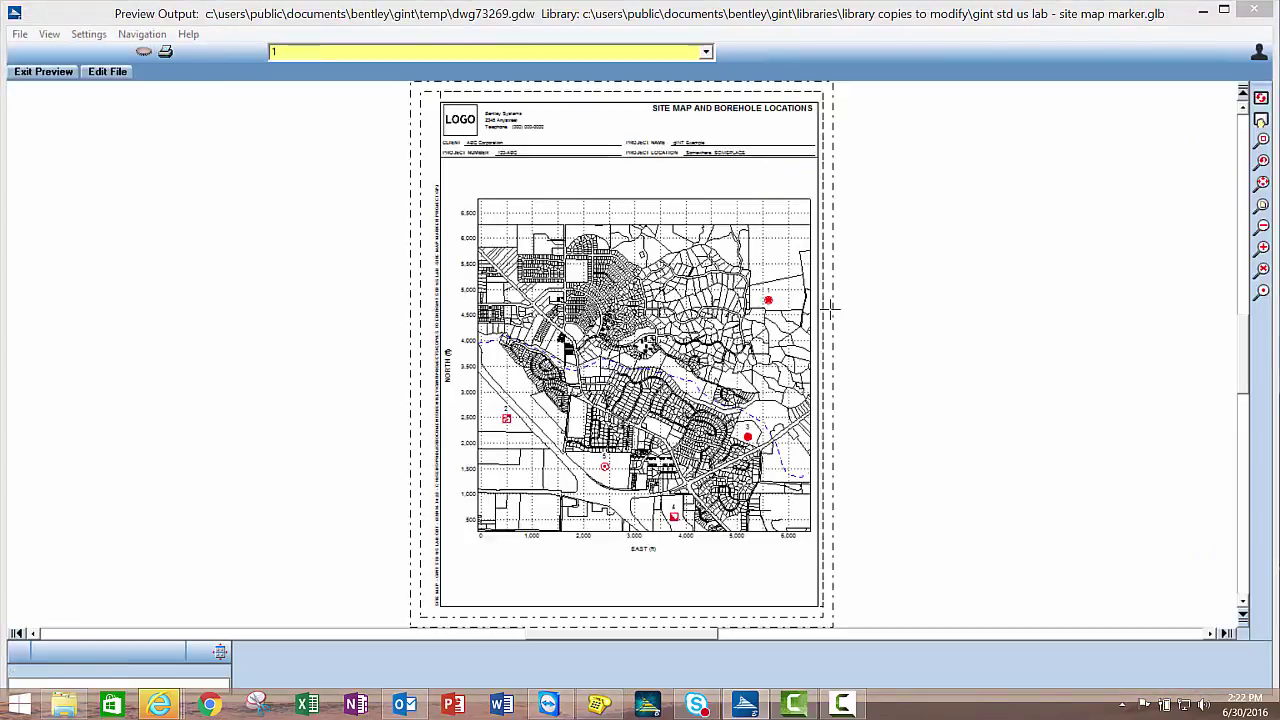
pyautogui.click(1263, 291)
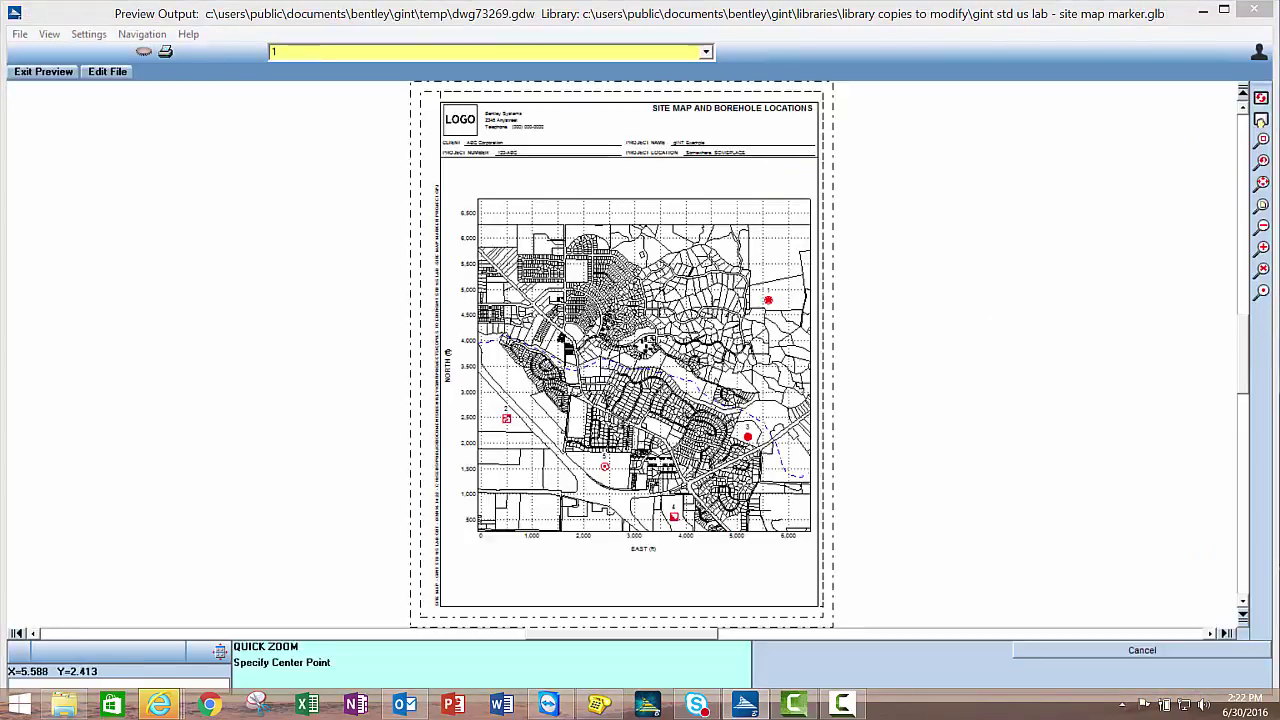
pyautogui.click(656, 476)
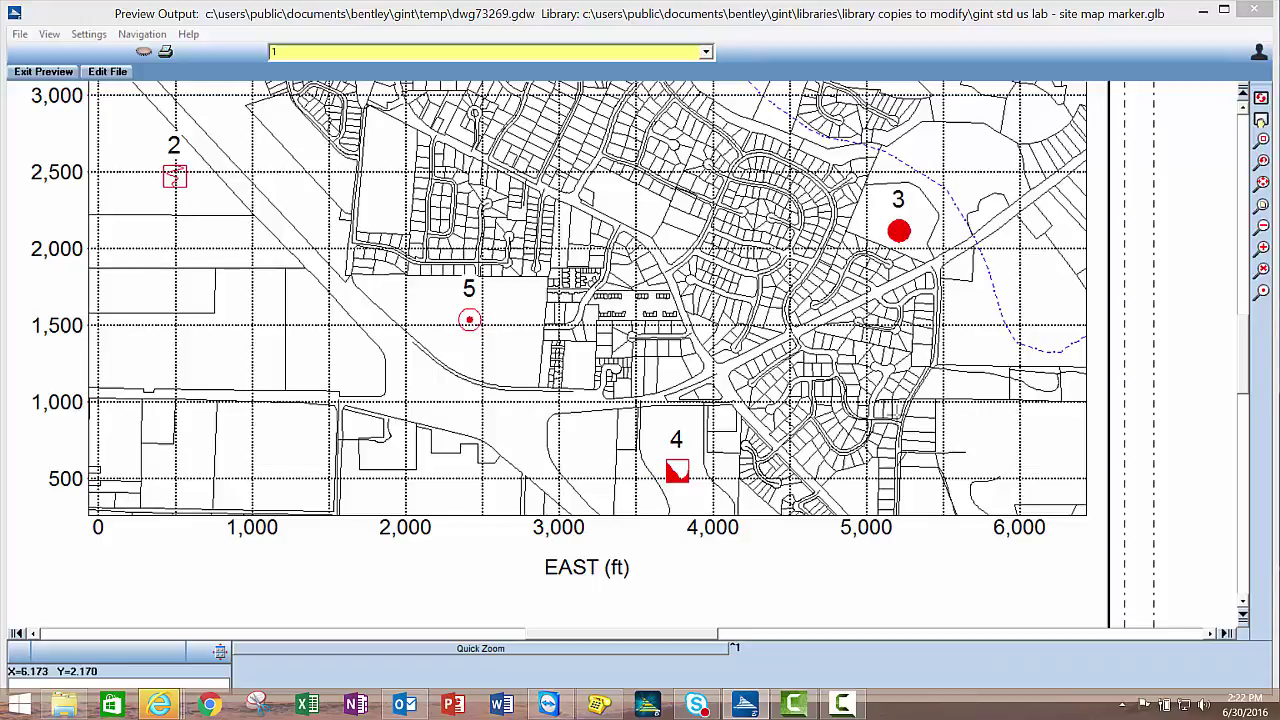
pyautogui.click(1262, 184)
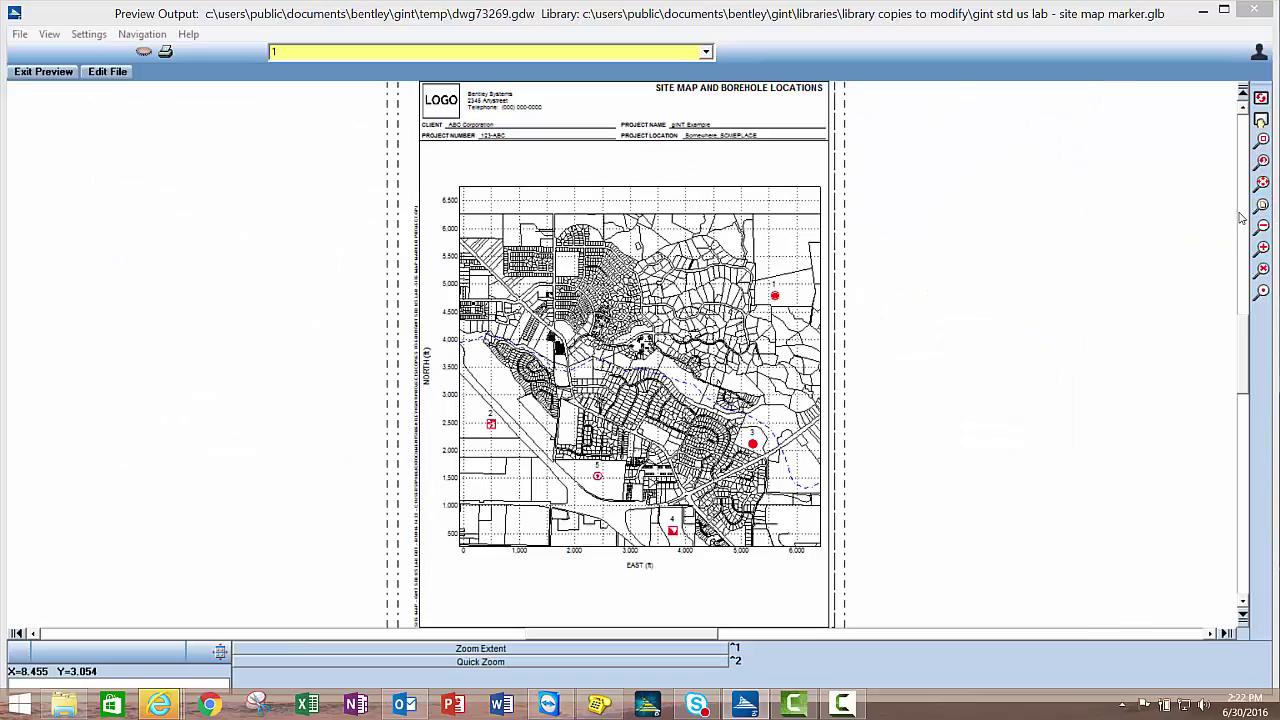
pyautogui.click(48, 70)
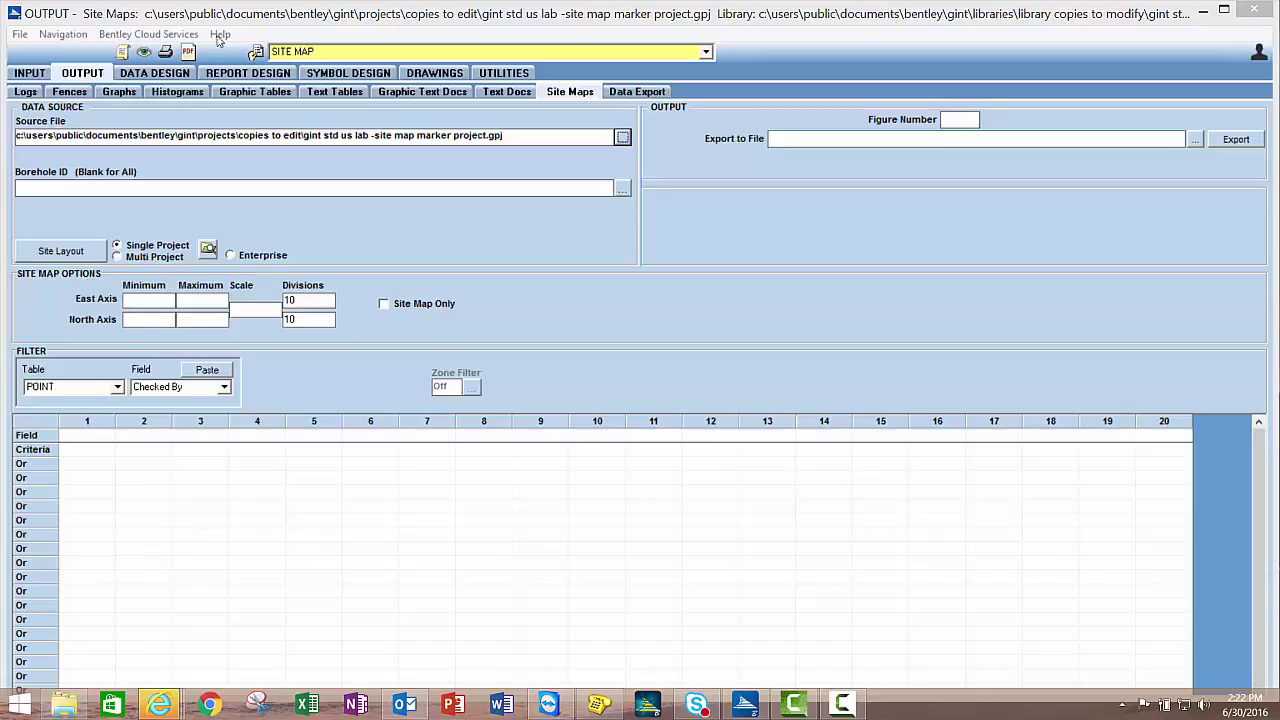
# Return to the Borehole input table and review the Borehole ID and Hole Type columns
pyautogui.click(40, 75)
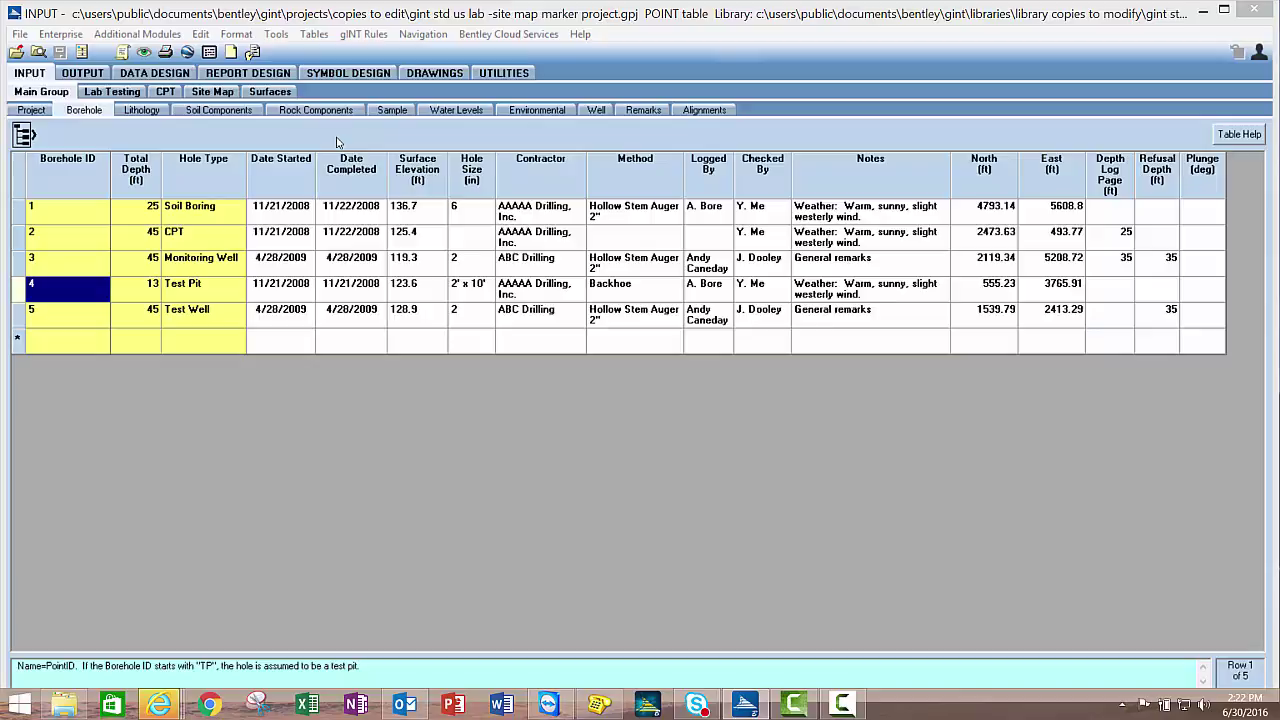
pyautogui.click(57, 220)
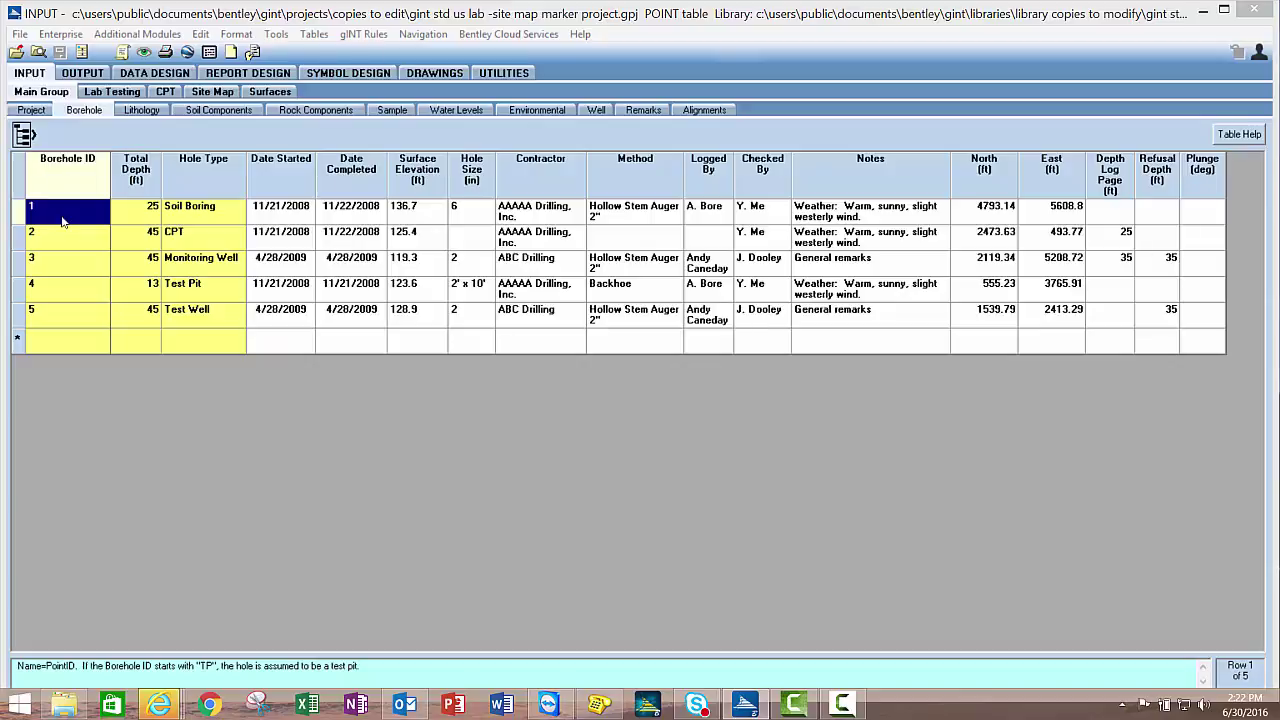
pyautogui.click(157, 76)
pyautogui.click(228, 216)
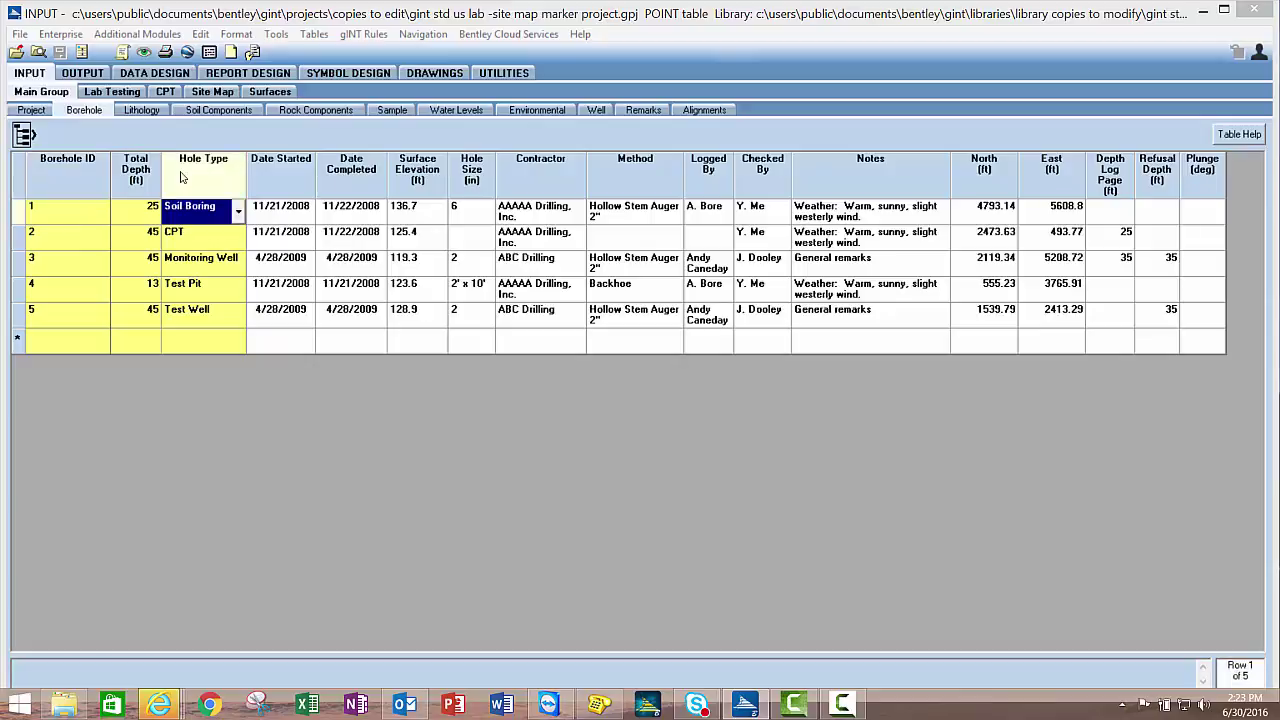